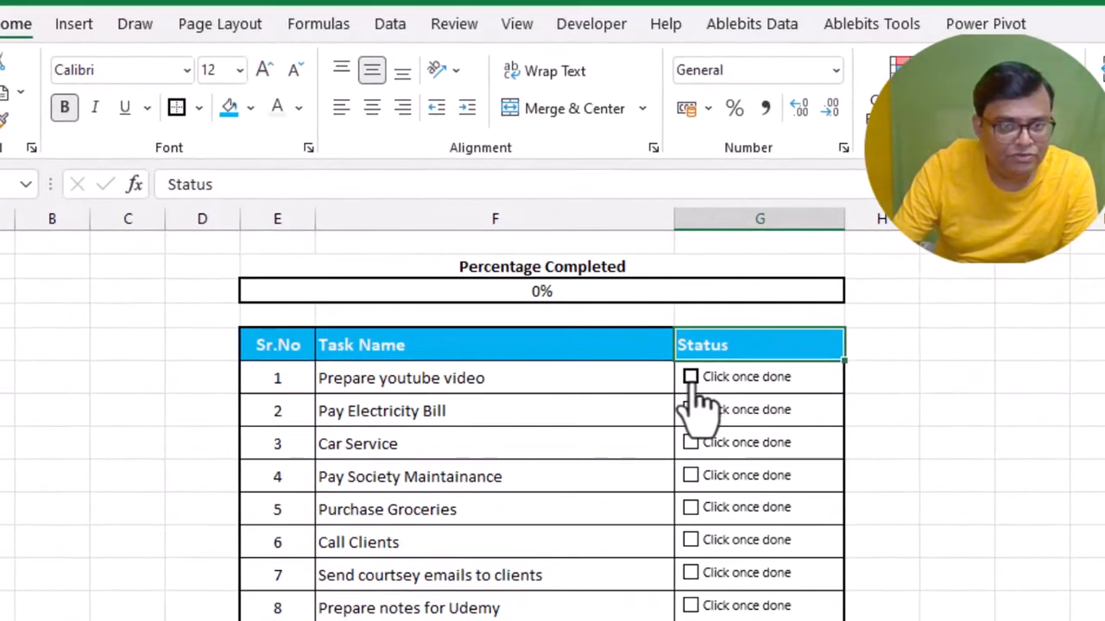
Mark the first four tasks, from Prepare youtube video to Pay Society Maintainance, as done using their status checkboxes
left_click(696, 384)
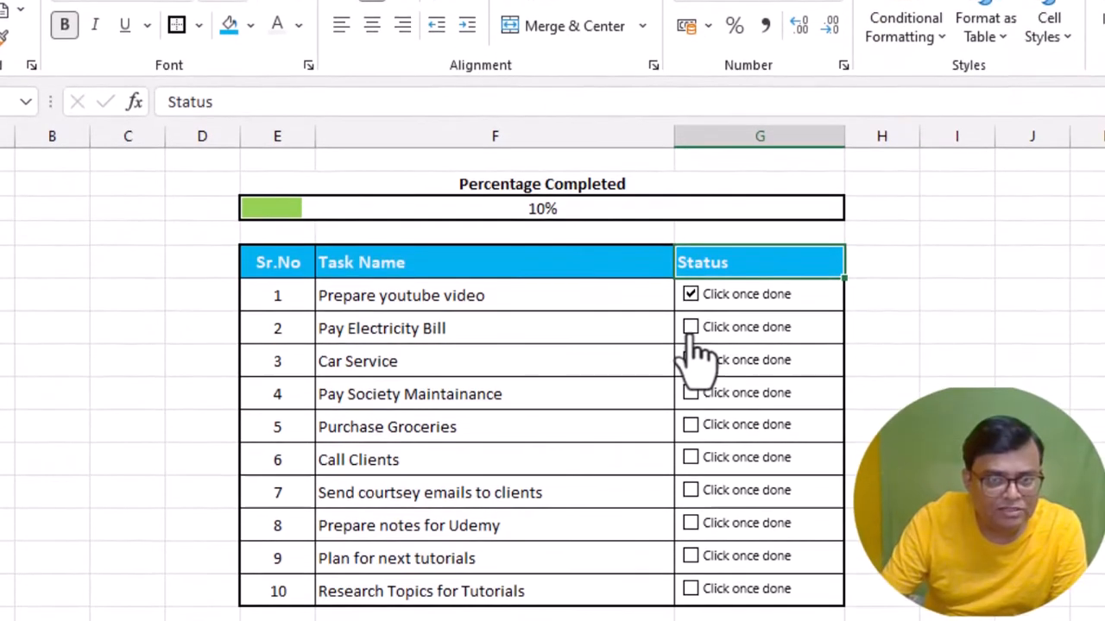
left_click(690, 371)
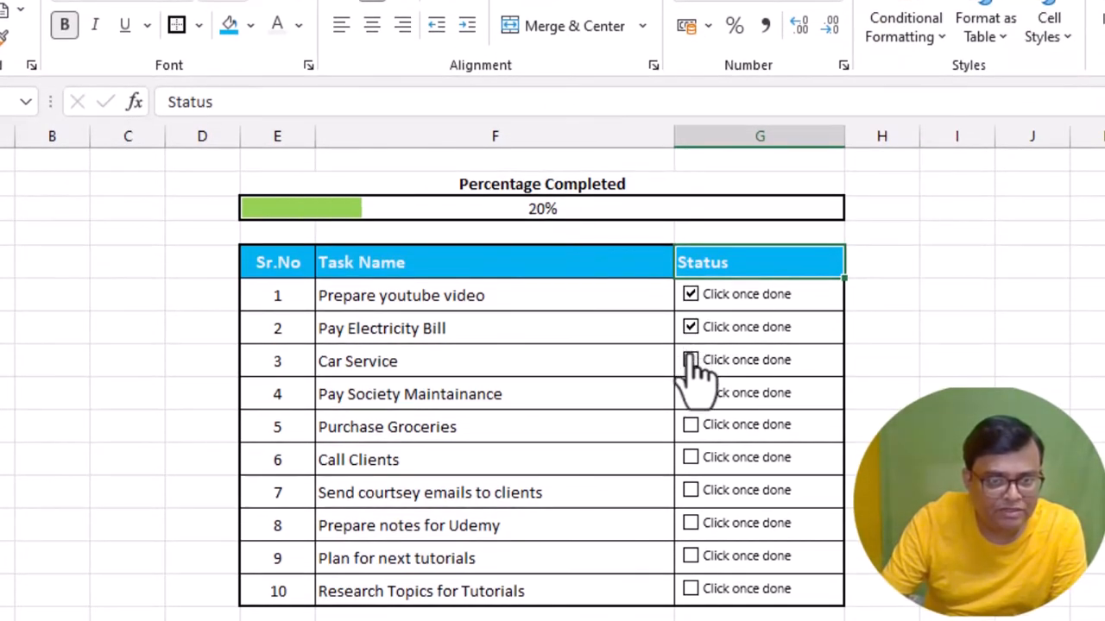
left_click(690, 360)
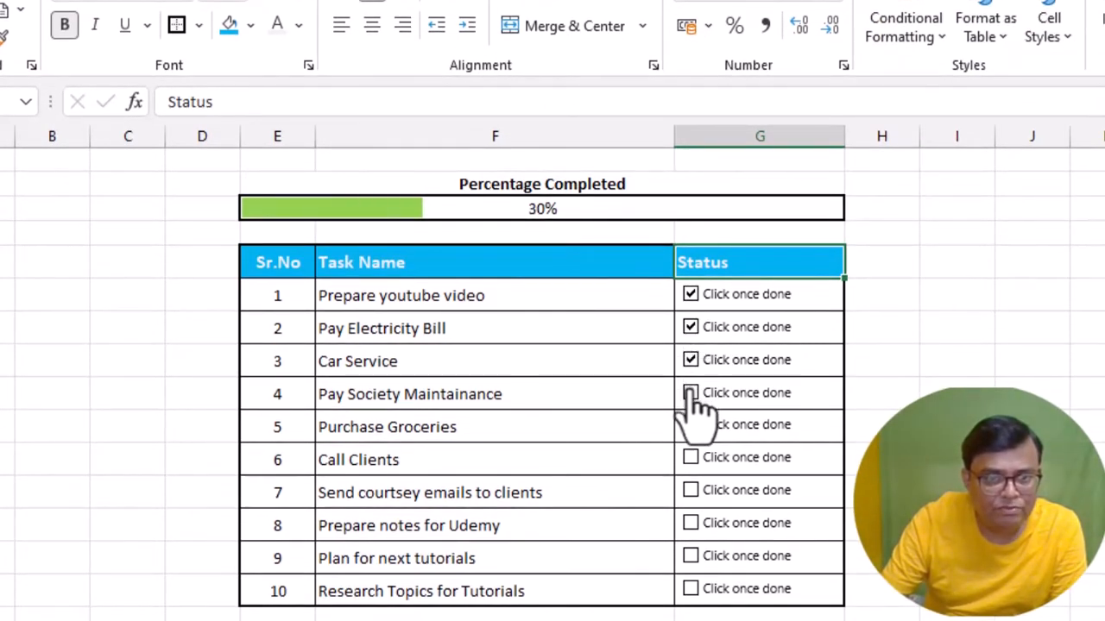
left_click(690, 394)
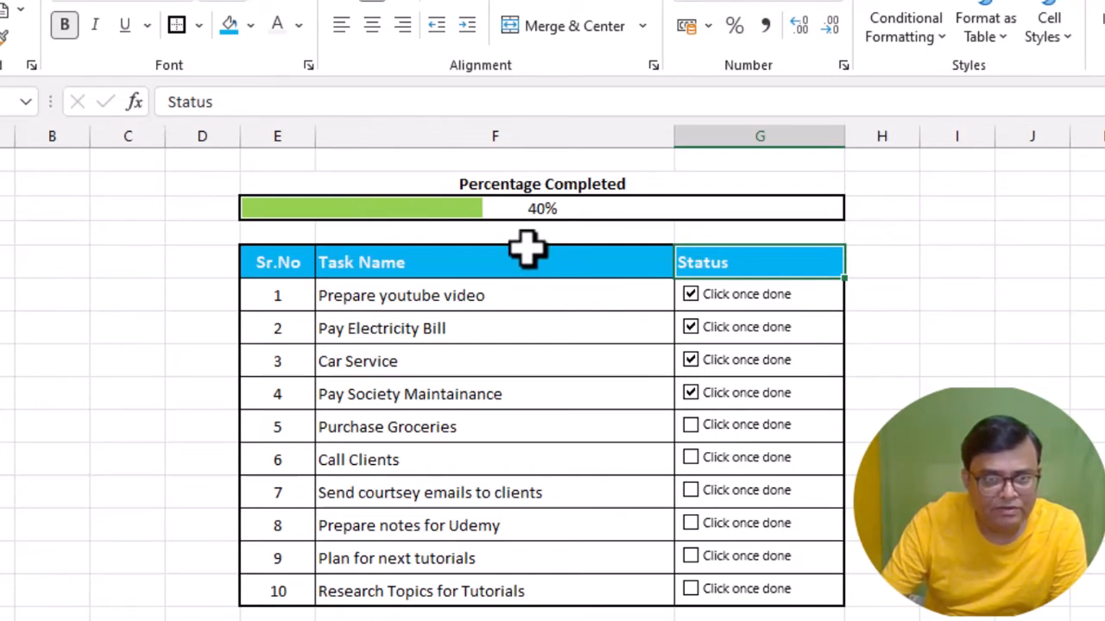
Clear the status checkboxes for Pay Electricity Bill, Car Service and Pay Society Maintainance
left_click(690, 337)
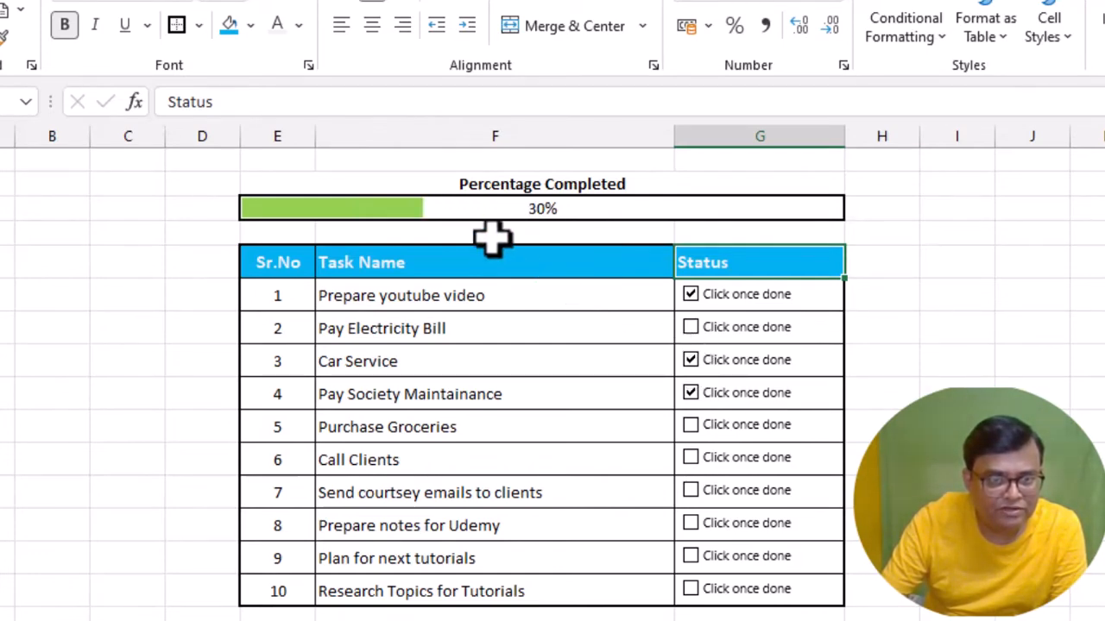
left_click(692, 370)
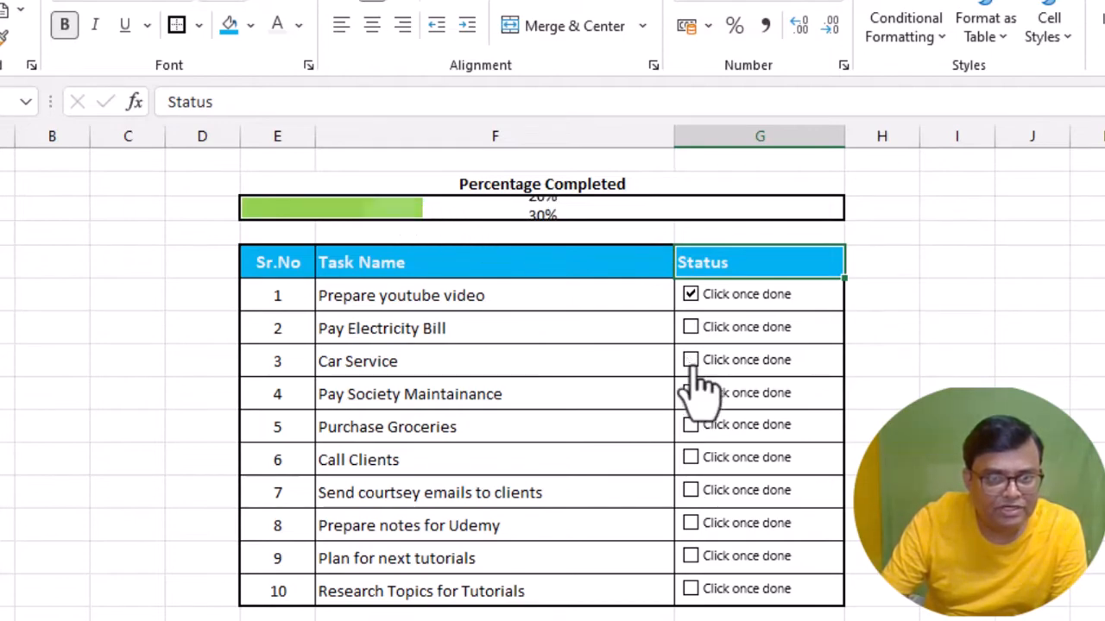
left_click(691, 393)
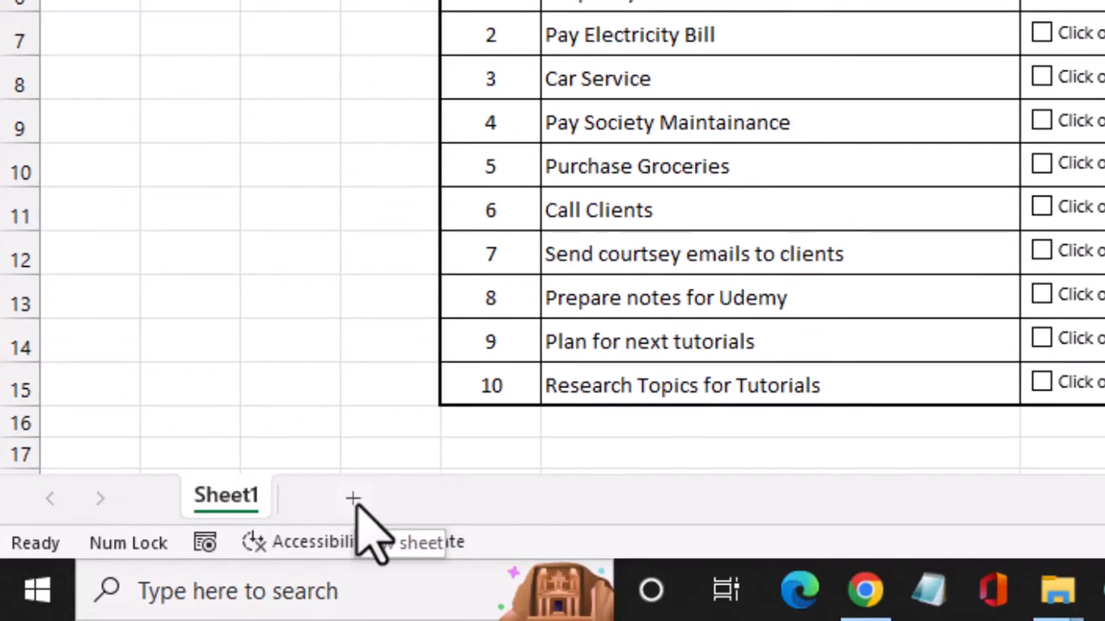
Add a new blank worksheet, review the finished task list on Sheet1, and return to Sheet2
left_click(356, 502)
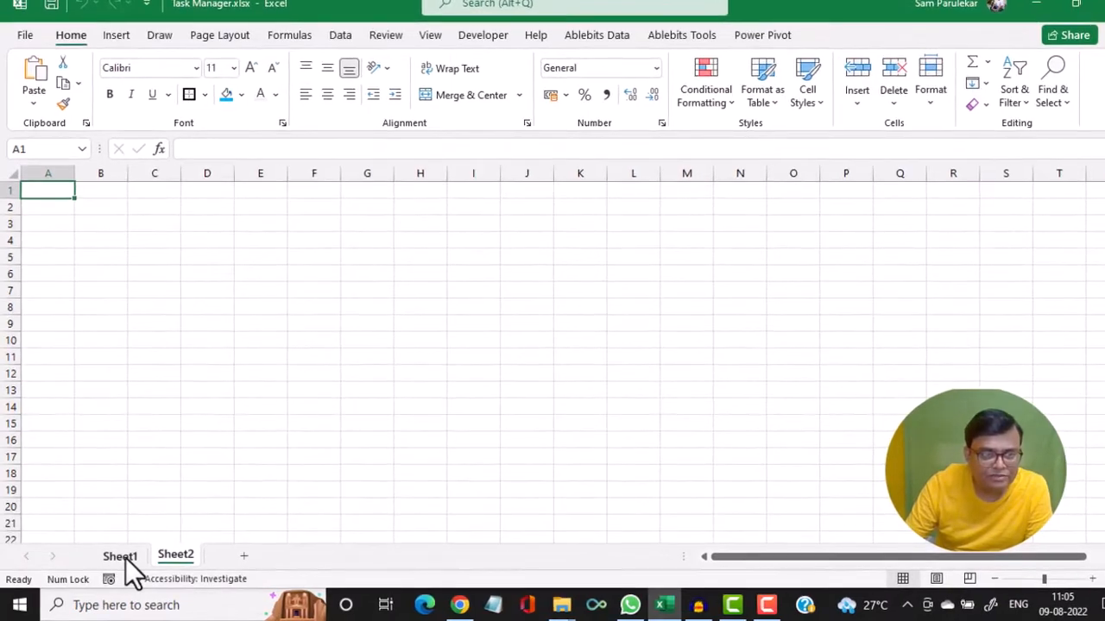
left_click(121, 555)
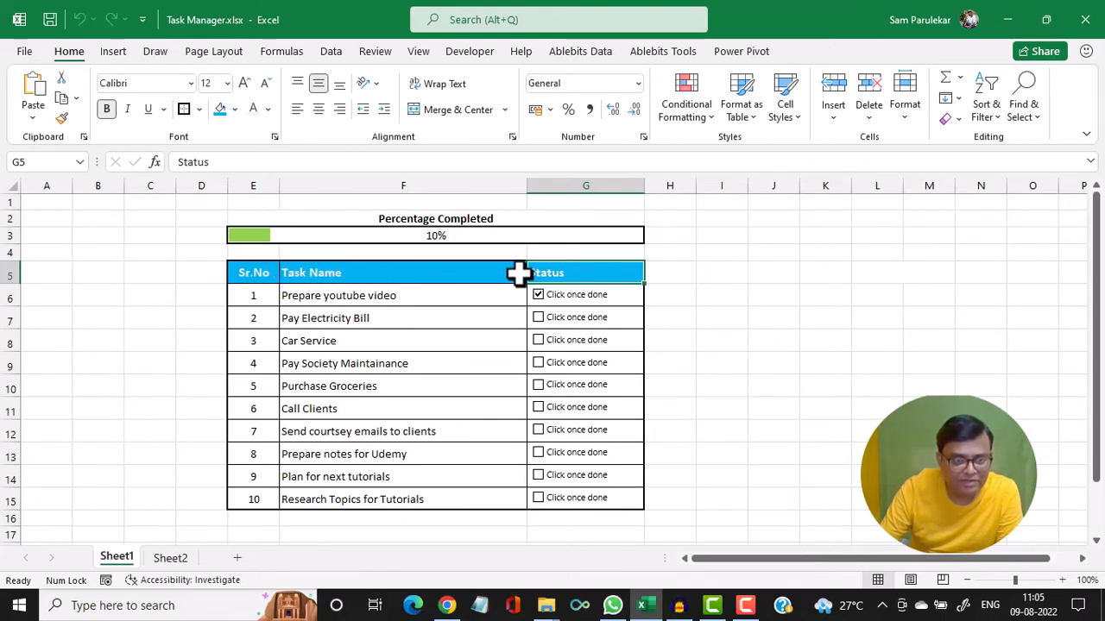
left_click(177, 559)
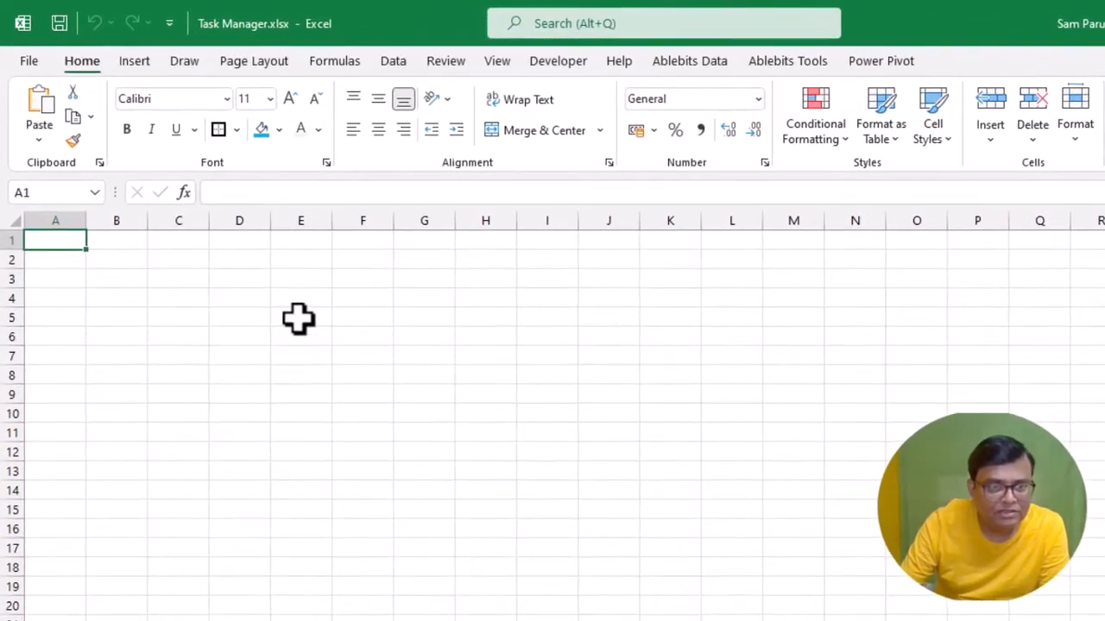
Enter the headers Sr.No, Task Name and Status in E5:G5, and widen columns F and G
left_click(297, 318)
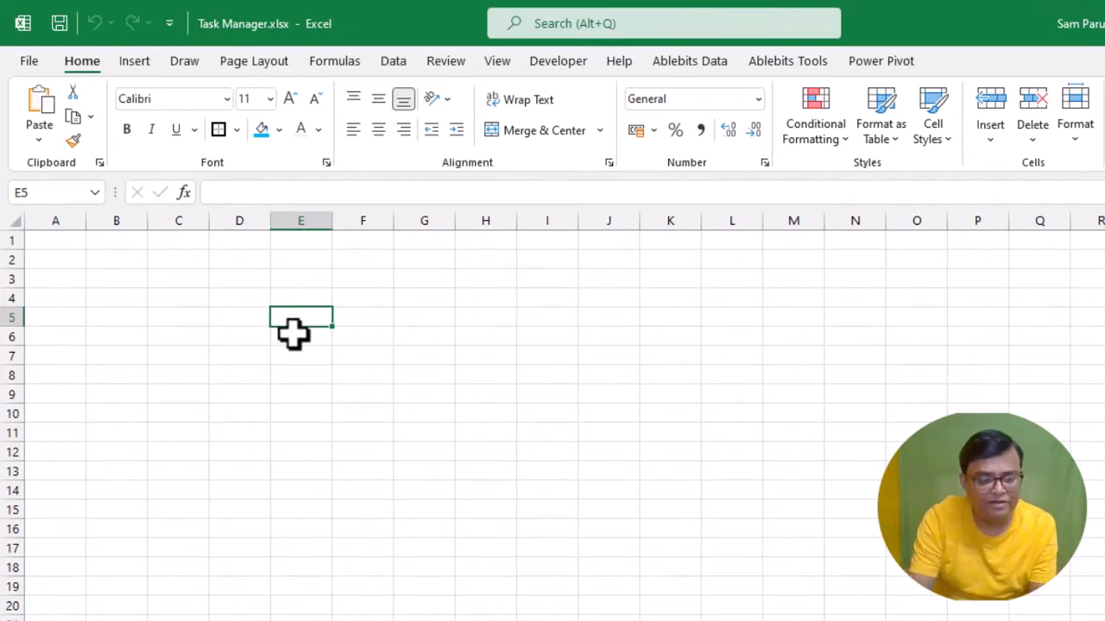
key("F2")
type("Sr.No")
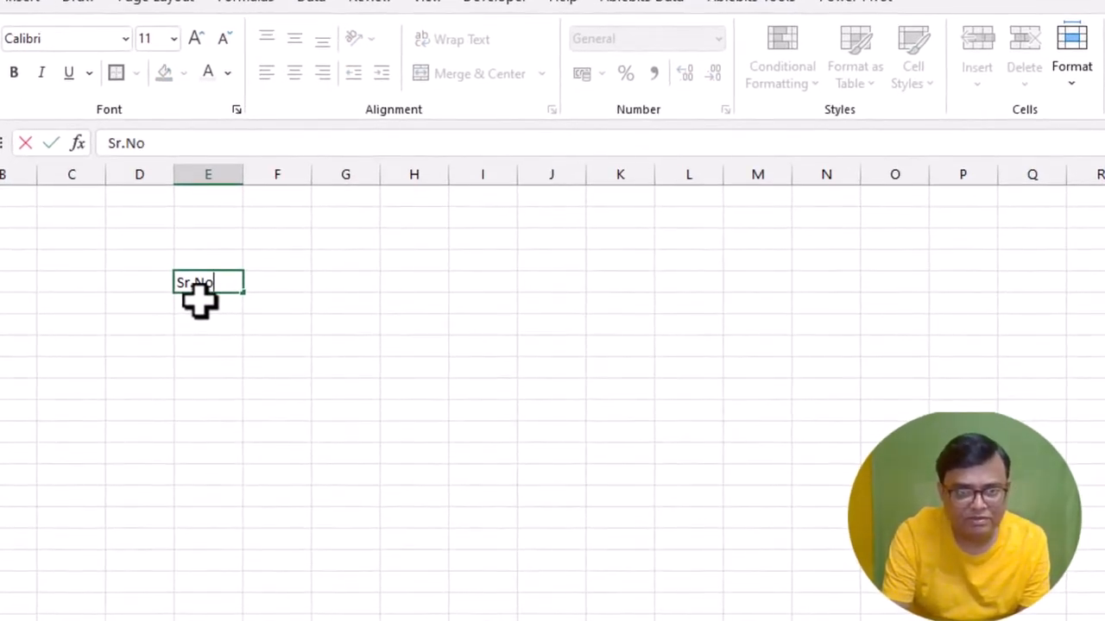
key("Tab")
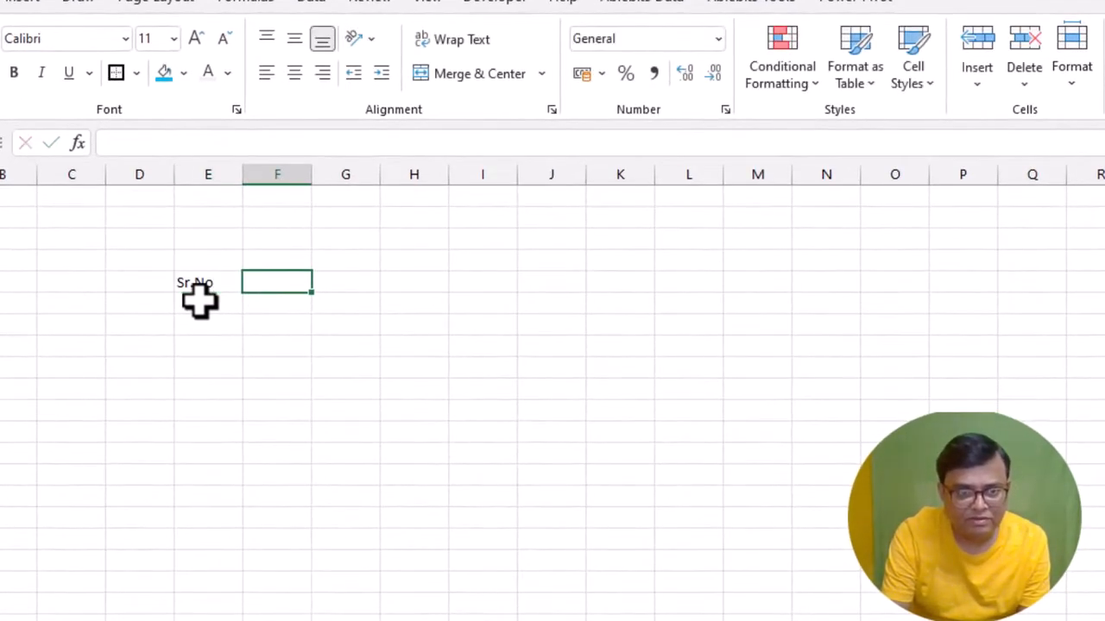
type("Task")
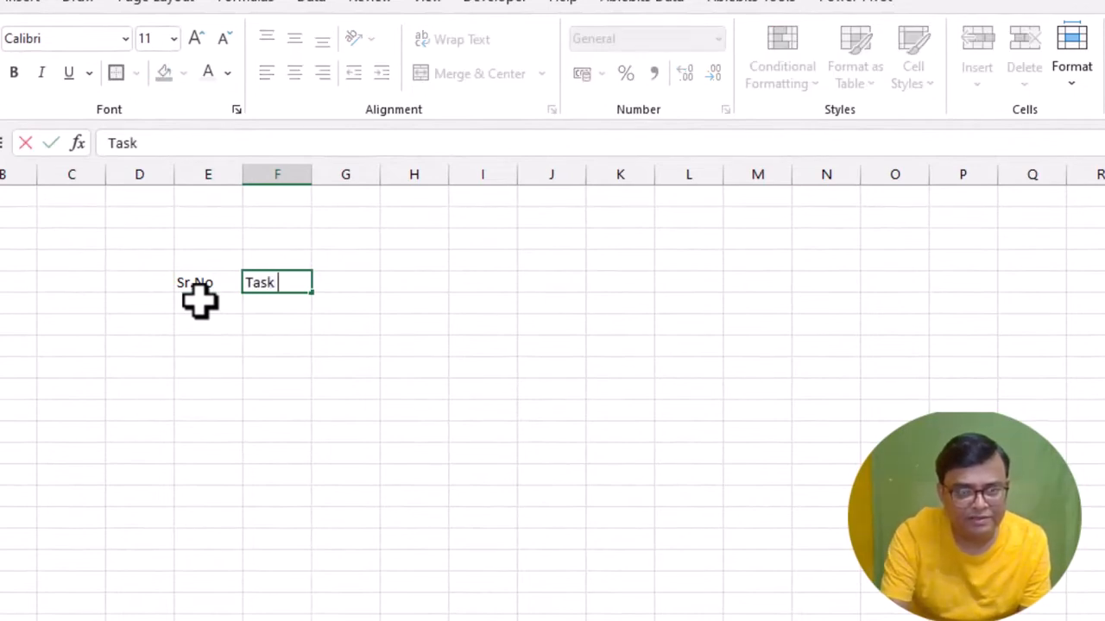
type(" Name")
key("Tab")
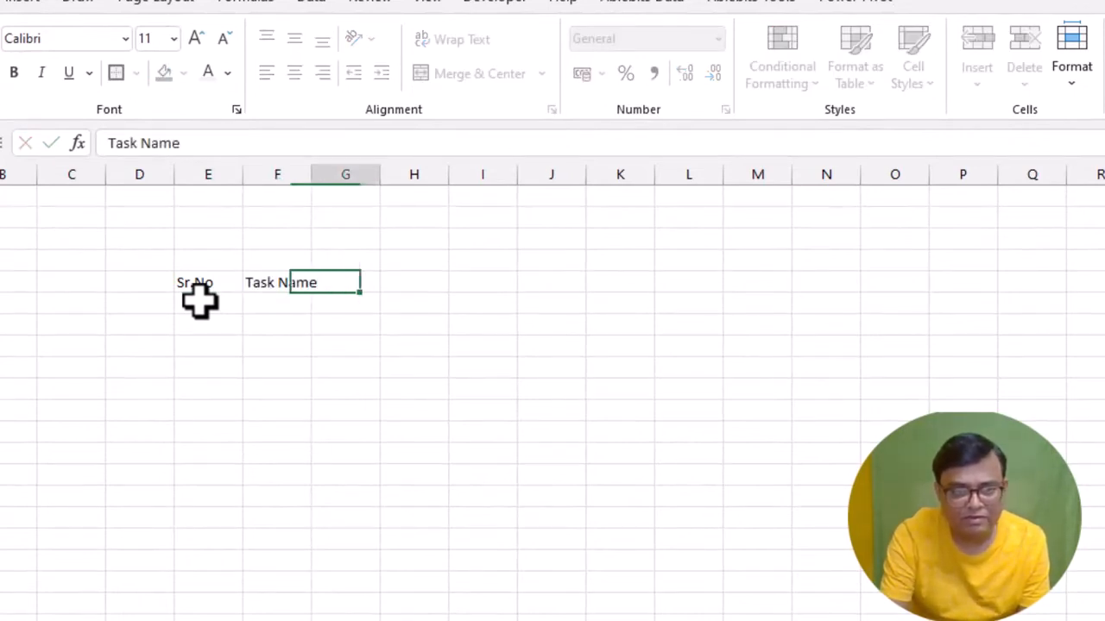
type("Stat")
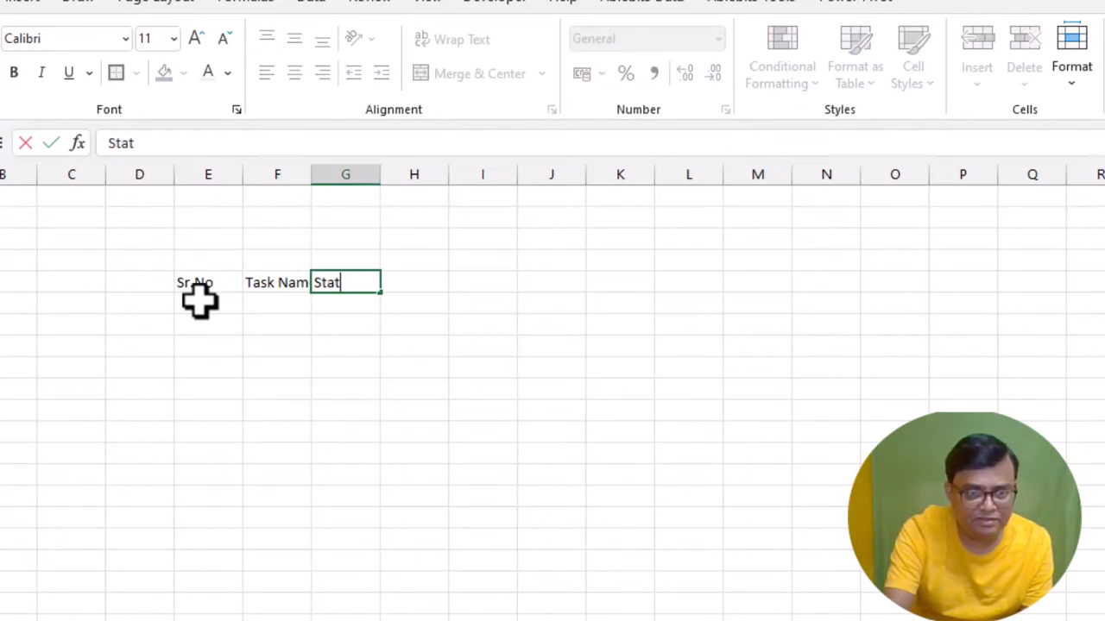
type("us")
key("Return")
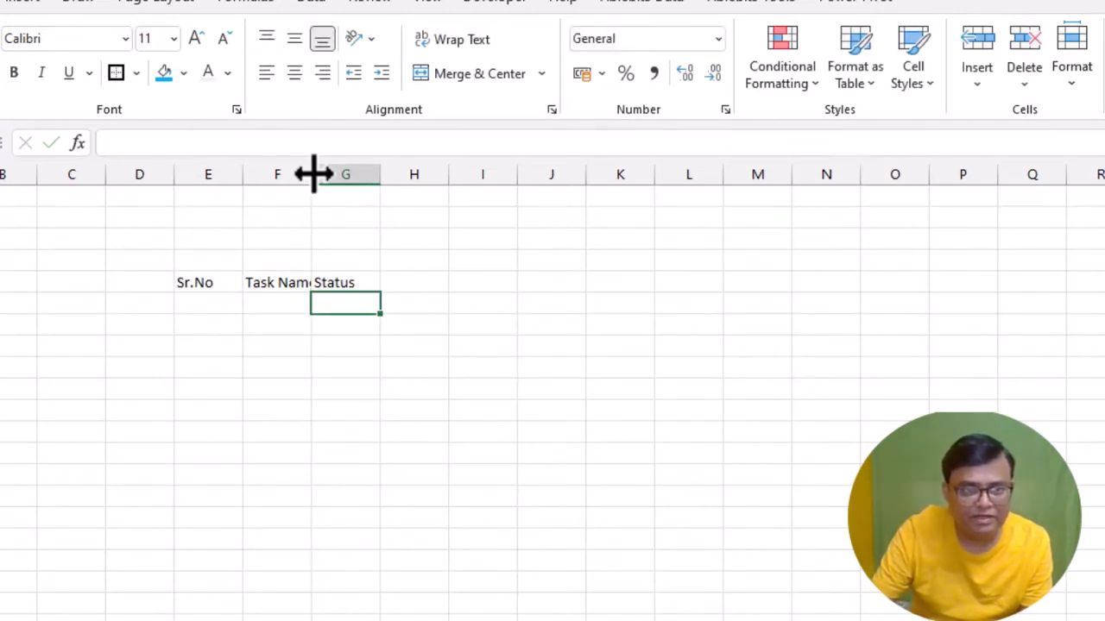
left_click_drag(313, 175, 628, 159)
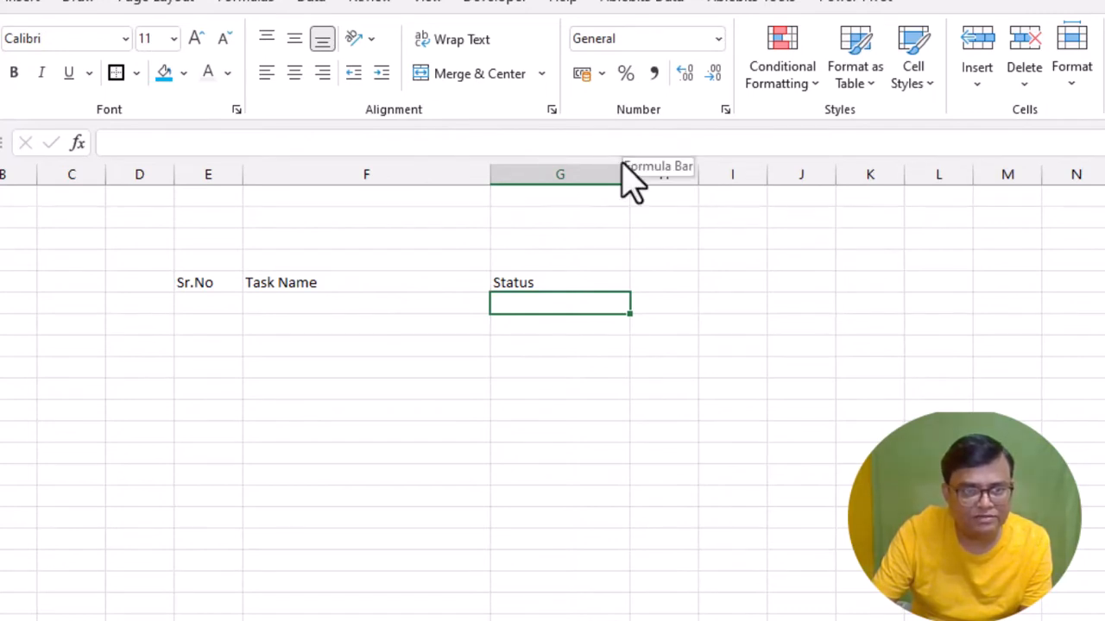
Fill the serial numbers 1 to 10 down E6:E15 and centre them horizontally
left_click(216, 305)
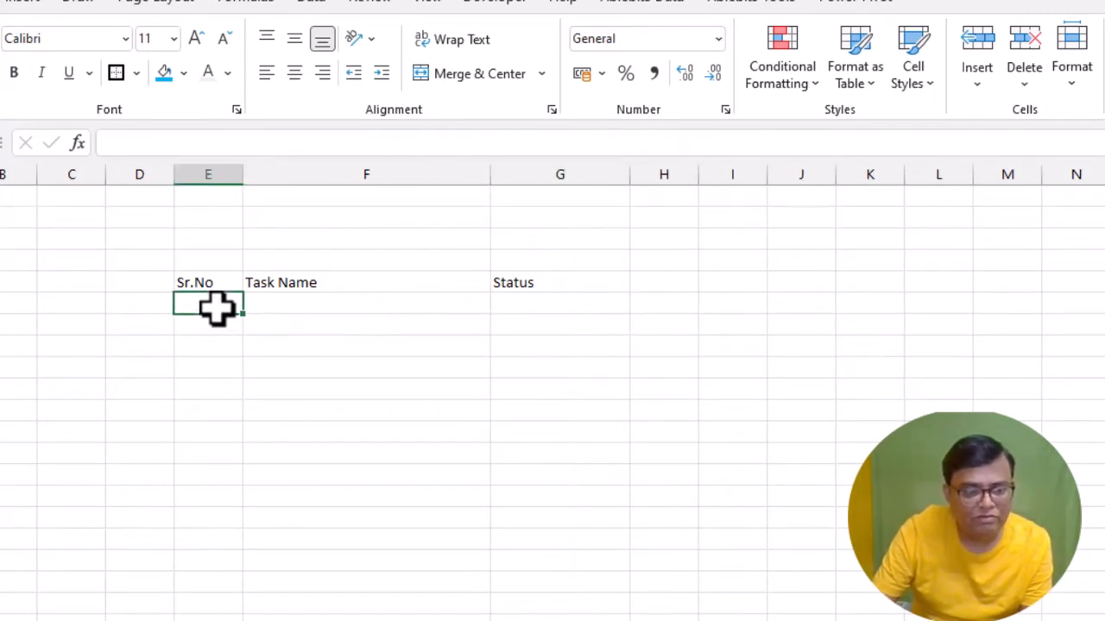
type("1")
key("Return")
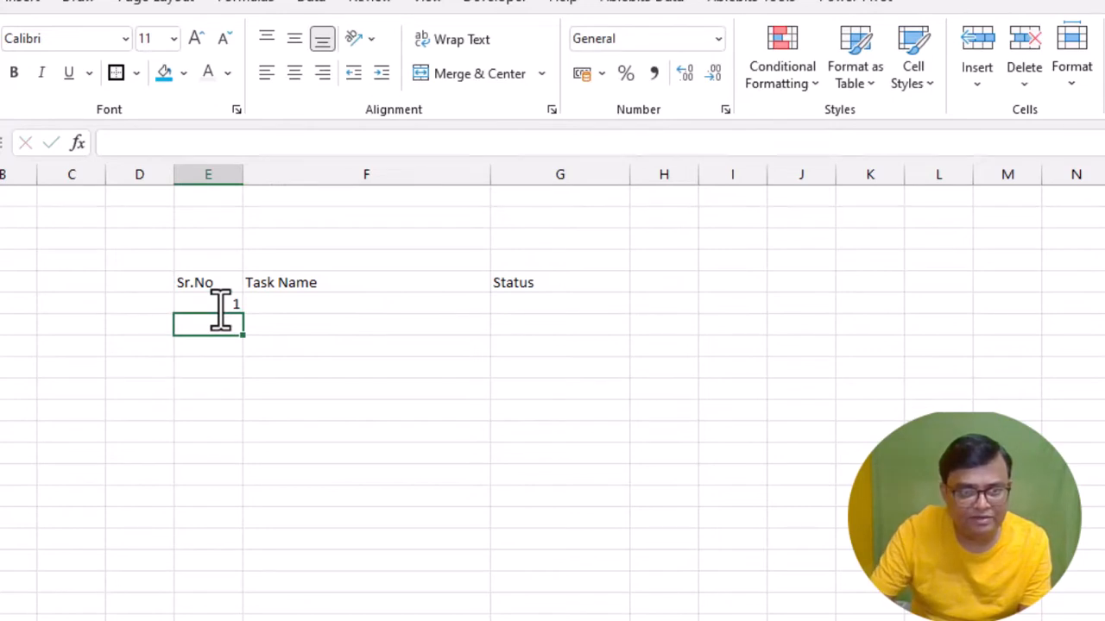
type("2")
key("Return")
left_click_drag(219, 307, 227, 510)
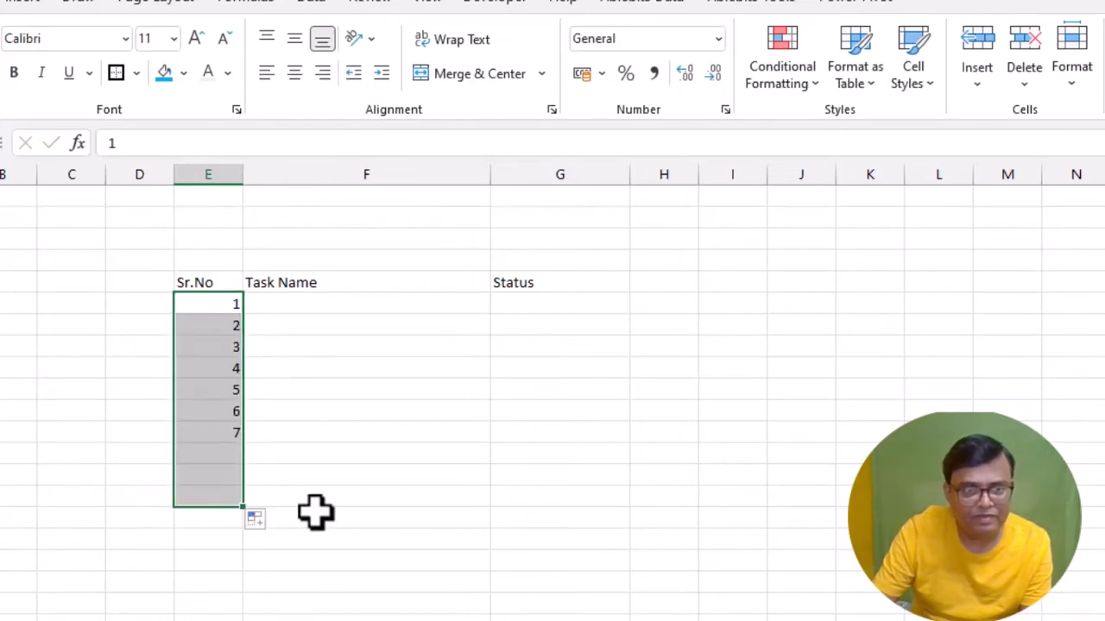
left_click(295, 81)
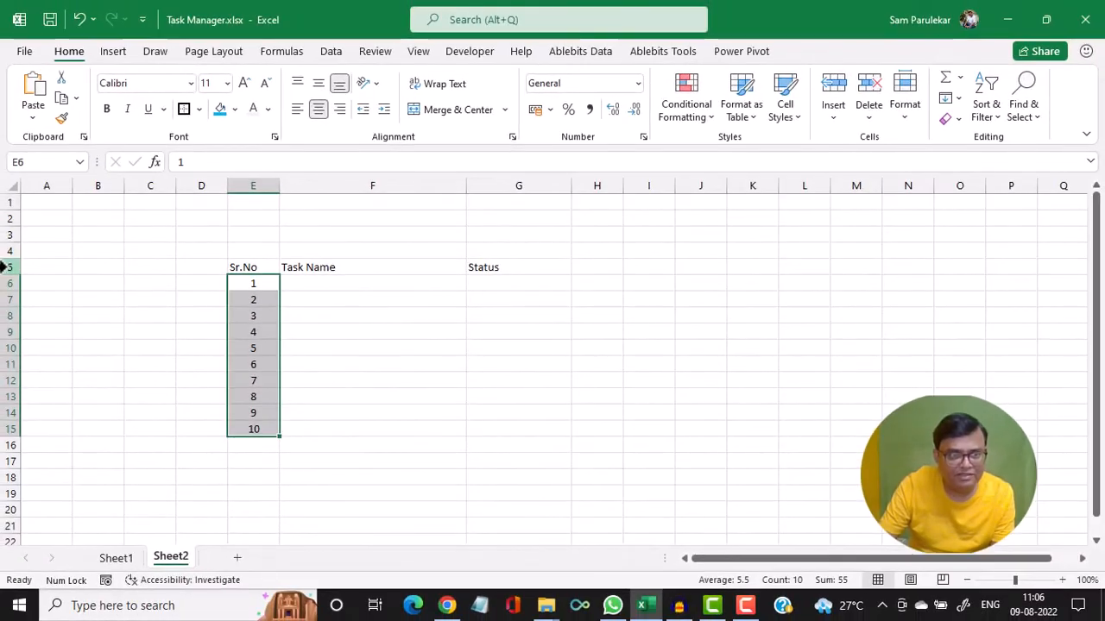
Increase the height of rows 5 to 15 and align their contents vertically to the middle
left_click_drag(7, 267, 6, 425)
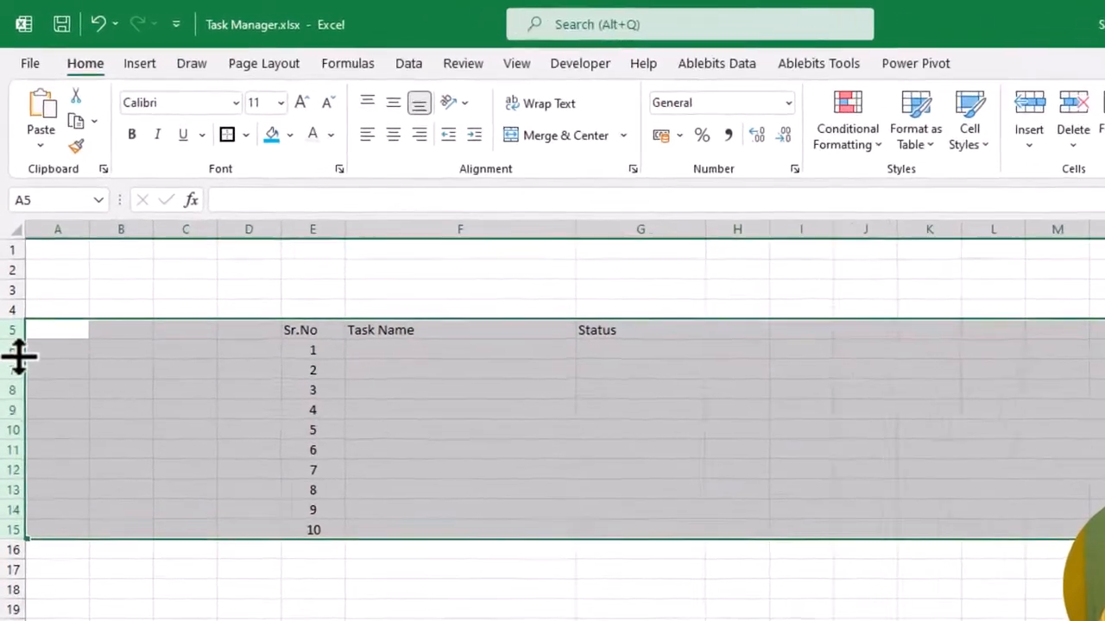
left_click_drag(8, 291, 15, 288)
left_click_drag(21, 397, 21, 399)
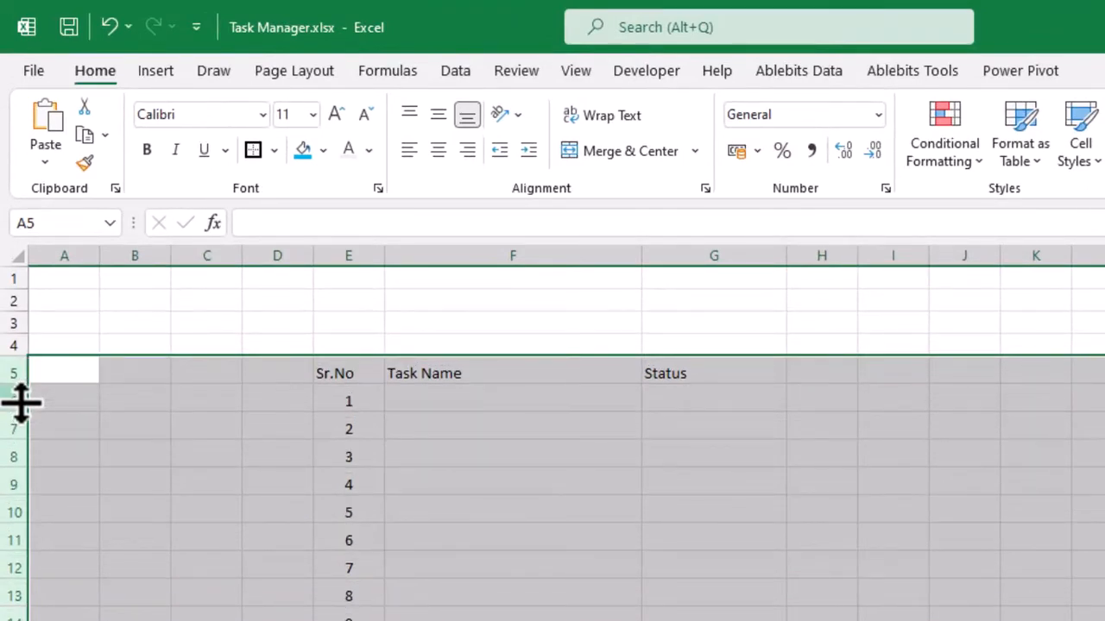
left_click_drag(20, 385, 19, 389)
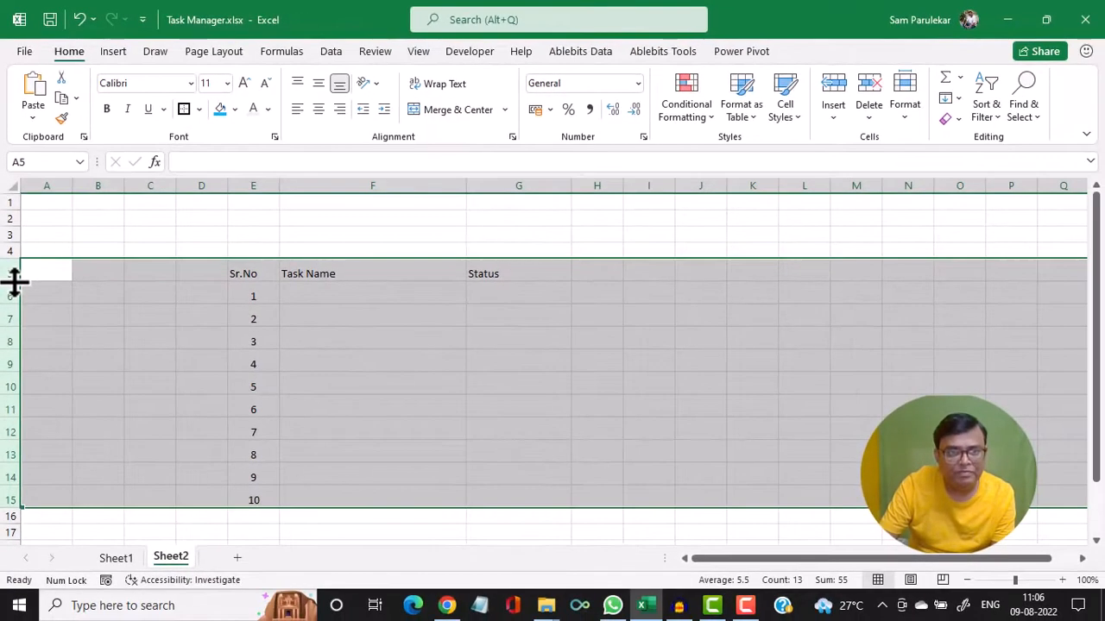
left_click(319, 81)
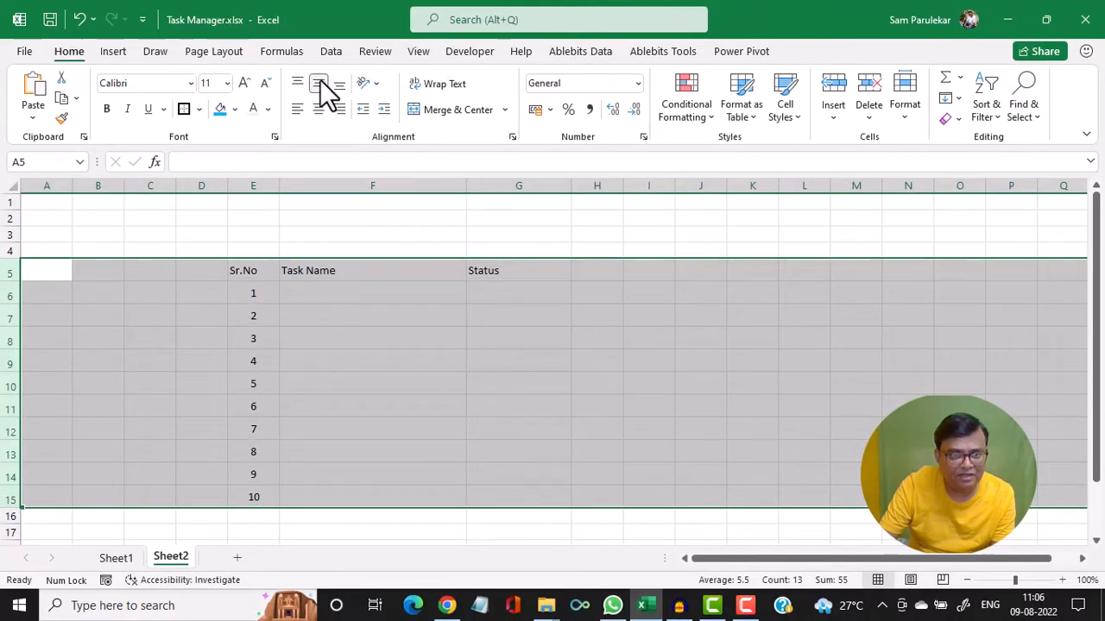
left_click(354, 320)
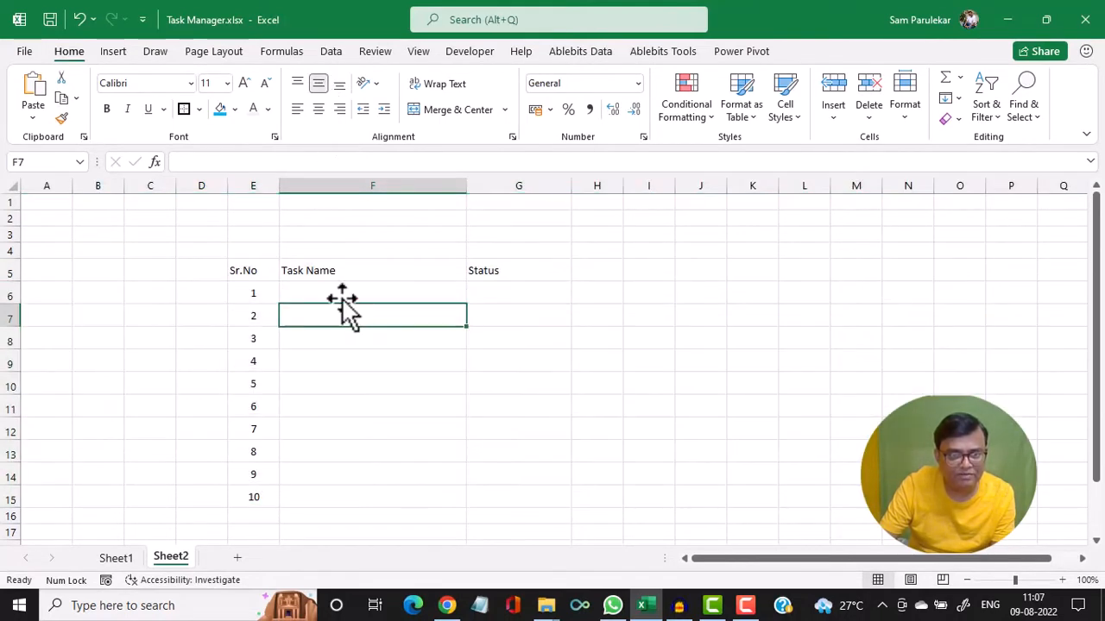
Format the header cells E5:G5 with a light blue fill and white bold text at size 14
left_click_drag(247, 269, 518, 268)
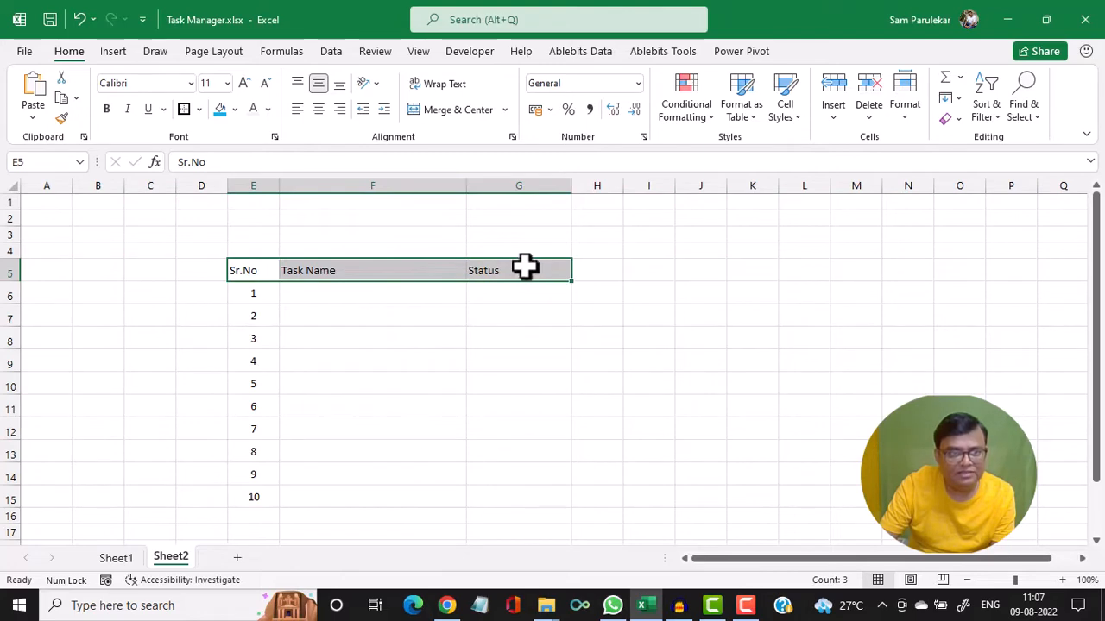
left_click(219, 112)
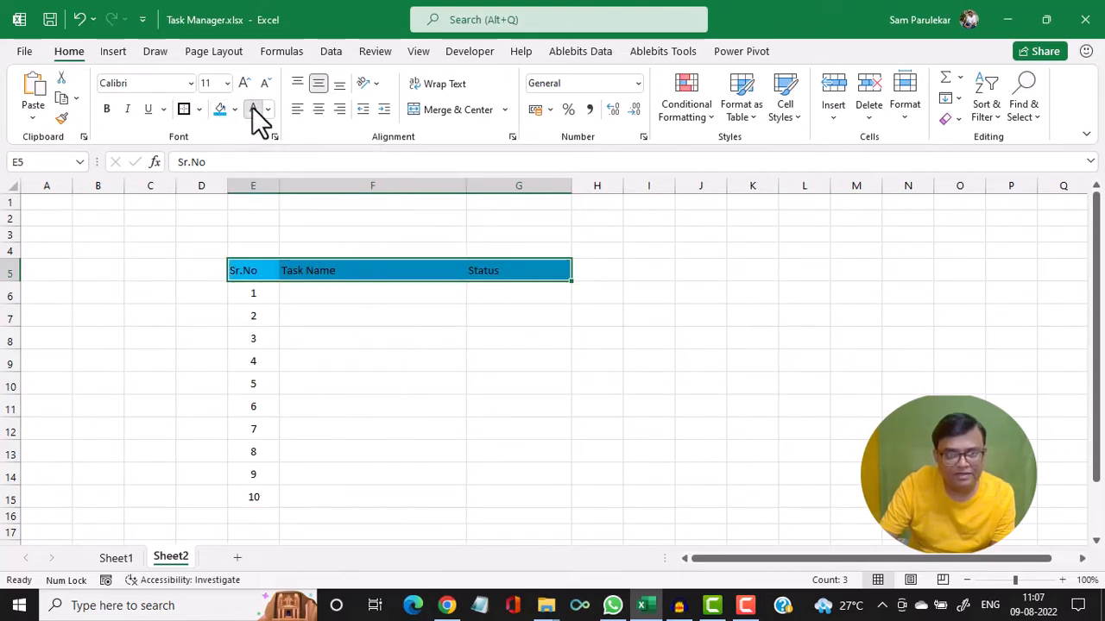
left_click(252, 107)
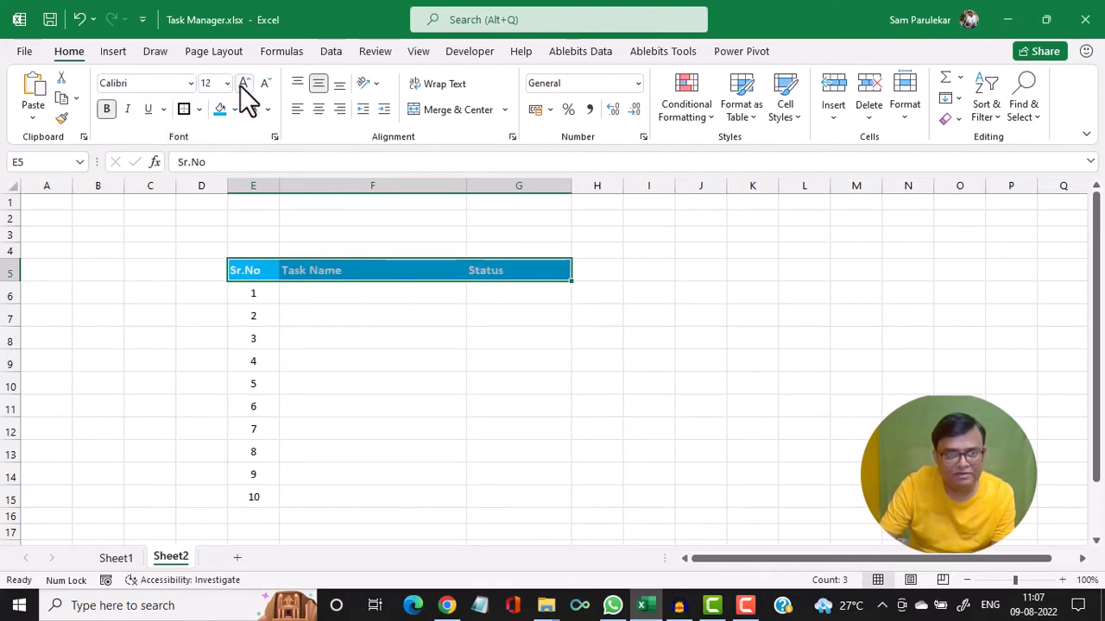
left_click(540, 392)
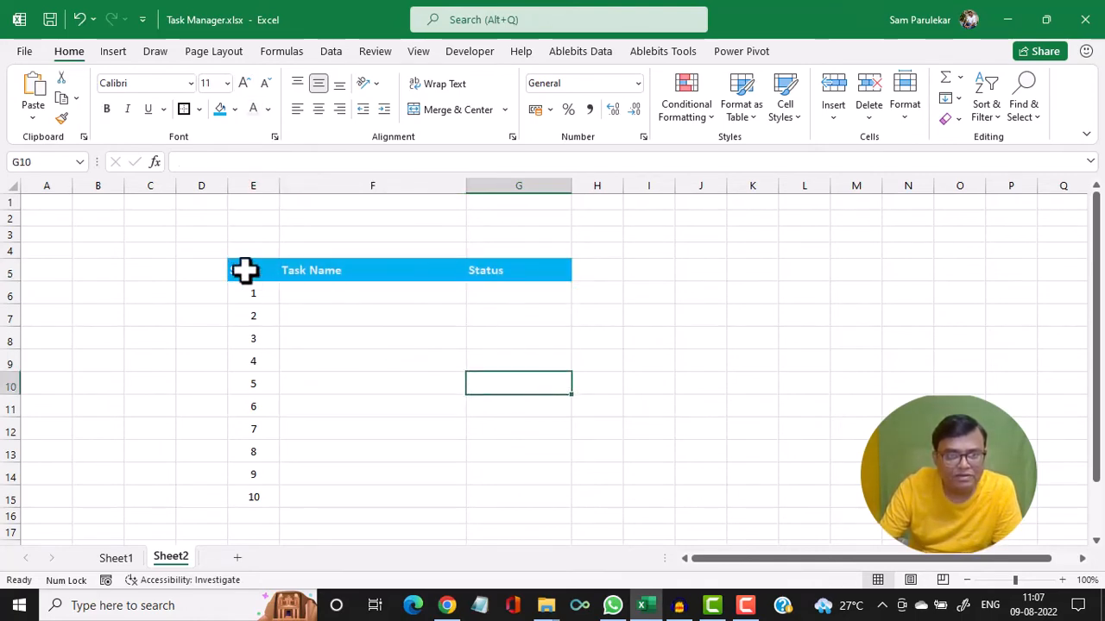
left_click_drag(247, 270, 529, 269)
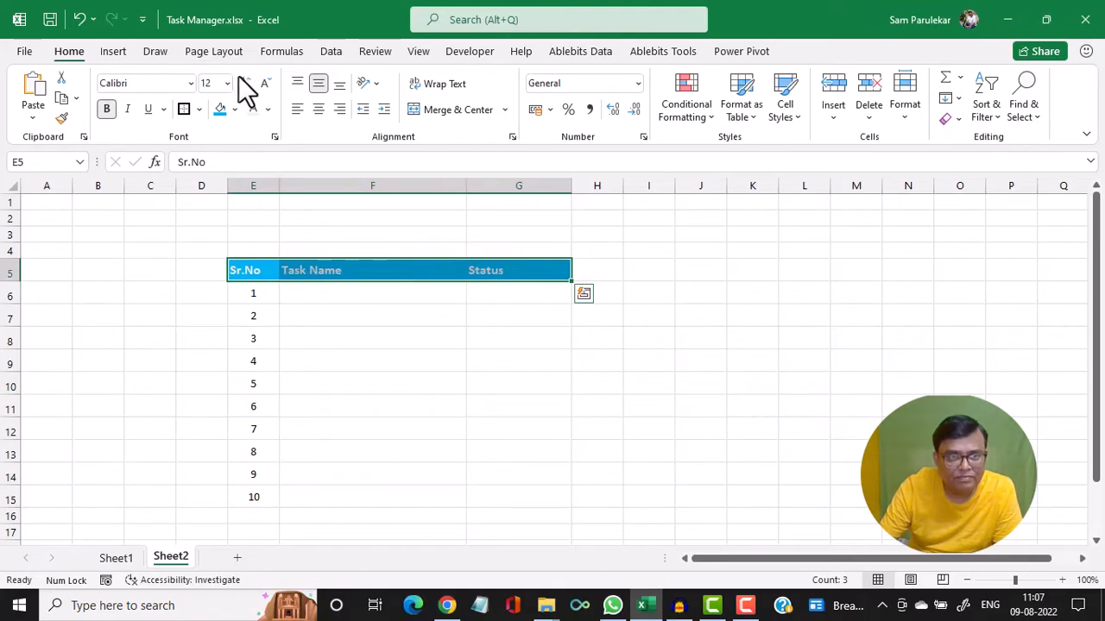
left_click(245, 86)
left_click(414, 371)
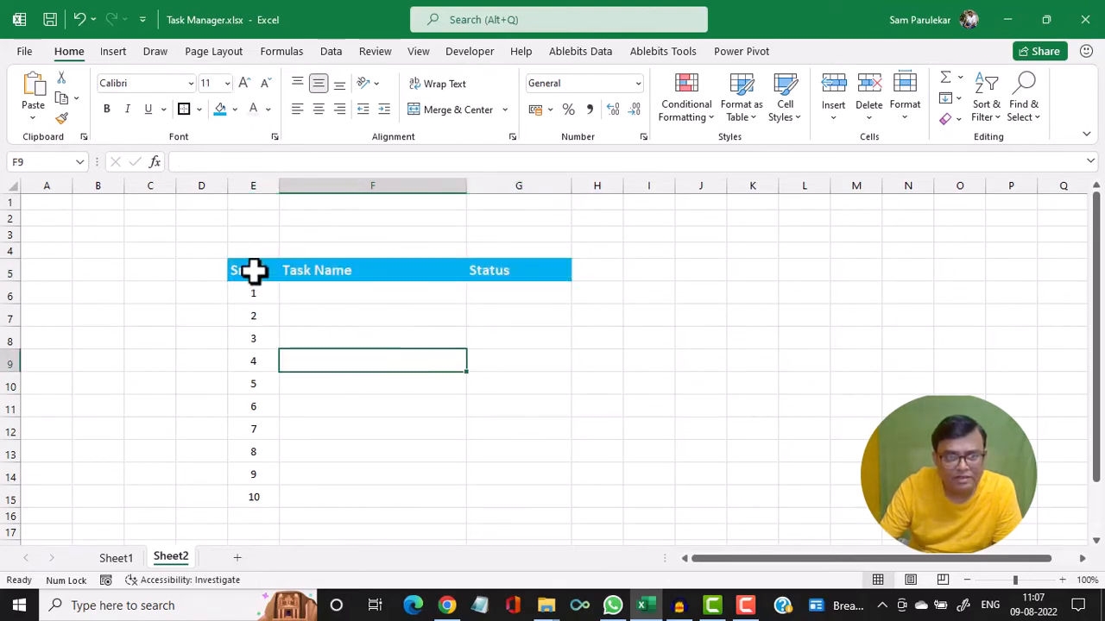
Widen columns F and G further, and give the table E5:G15 all borders plus a thick outside border
left_click_drag(253, 270, 547, 502)
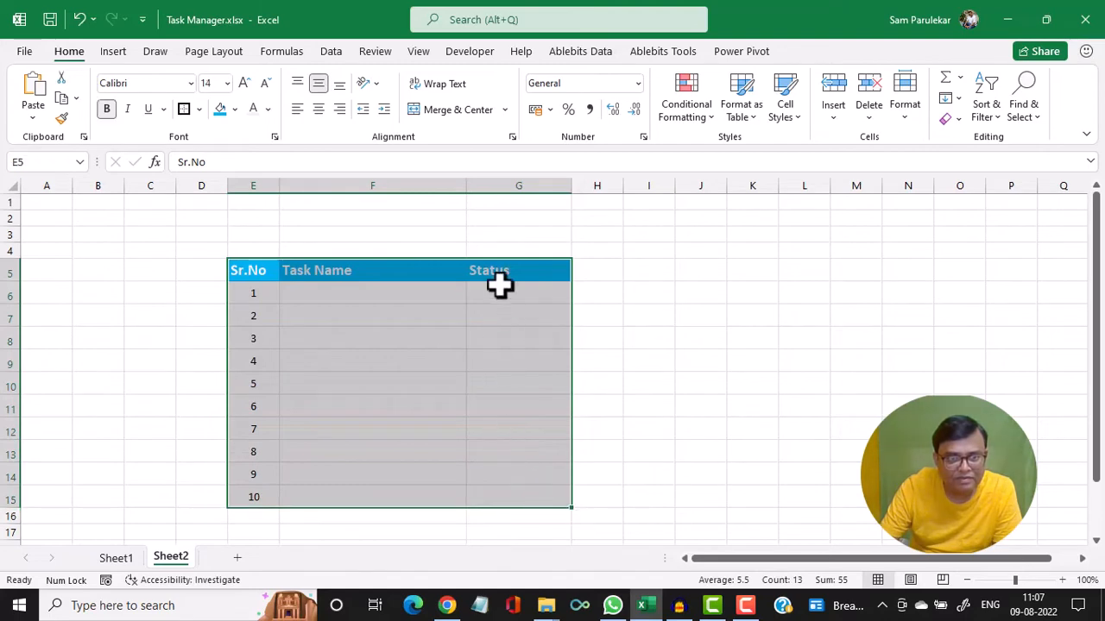
left_click_drag(467, 186, 520, 185)
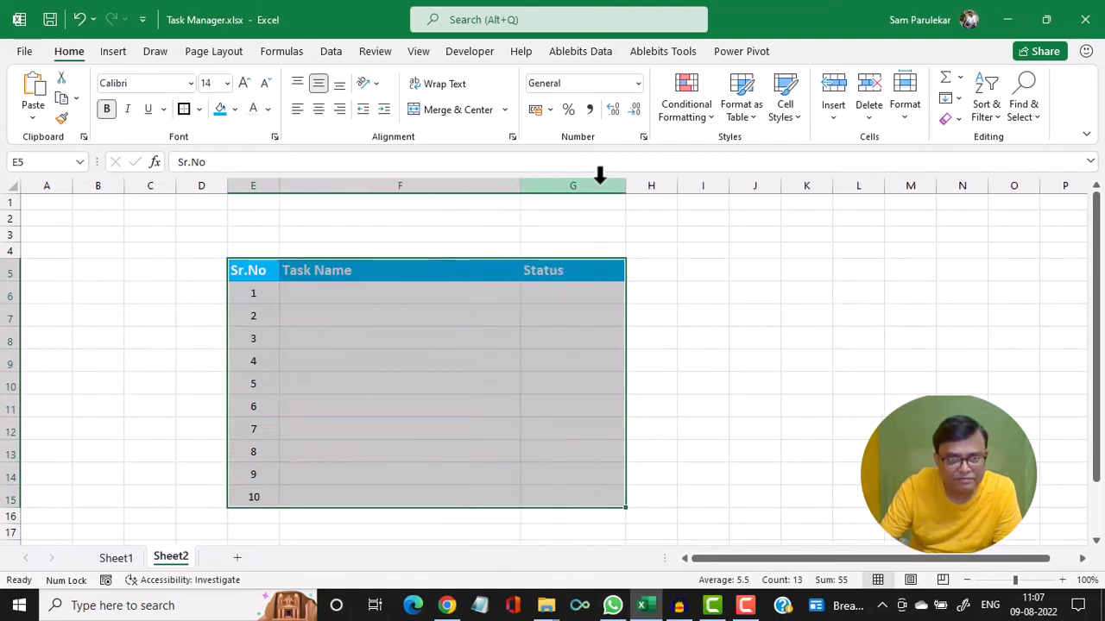
left_click_drag(626, 179, 647, 179)
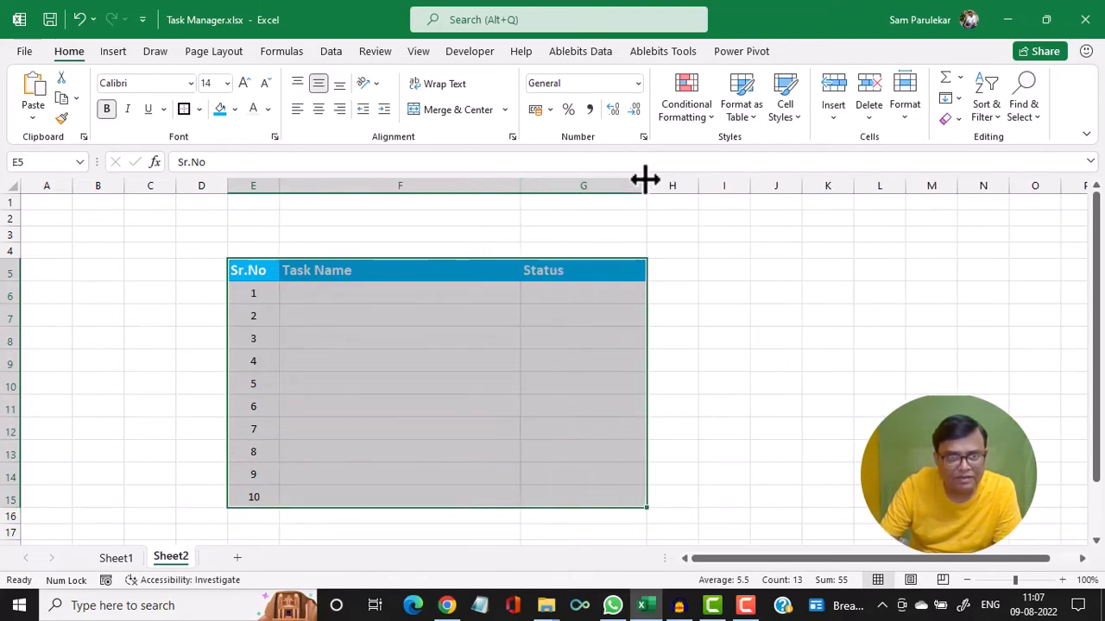
left_click(202, 109)
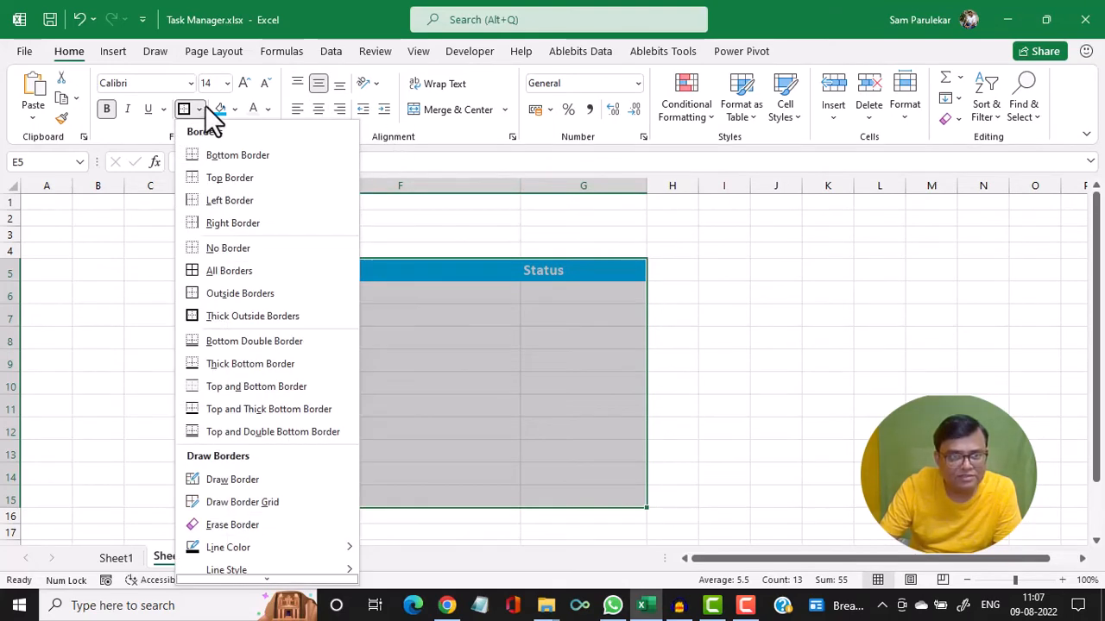
left_click(231, 270)
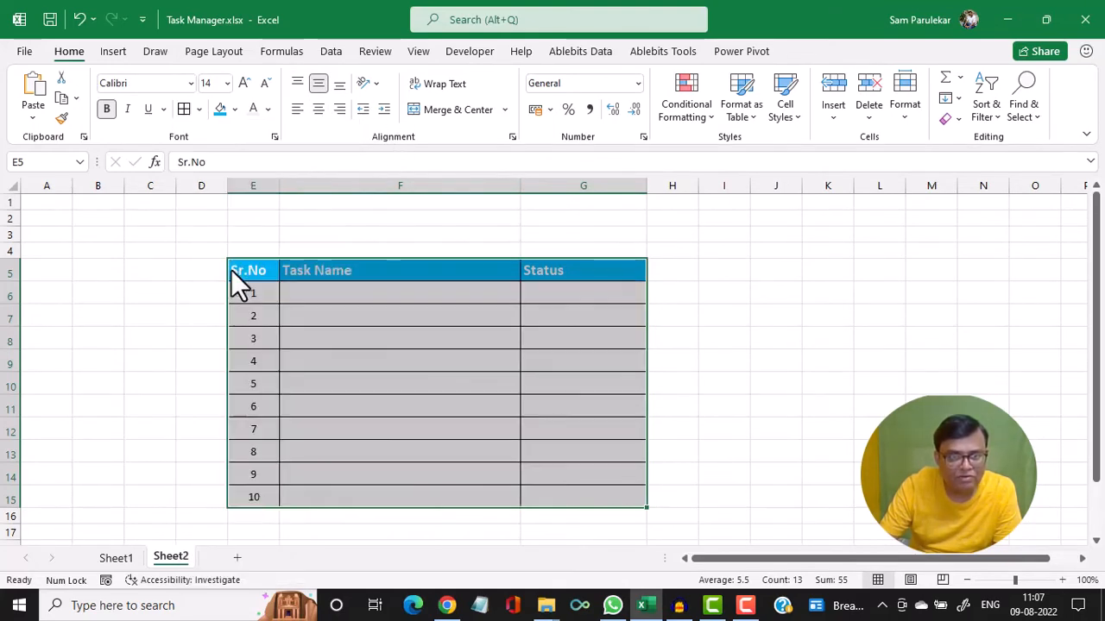
left_click(199, 109)
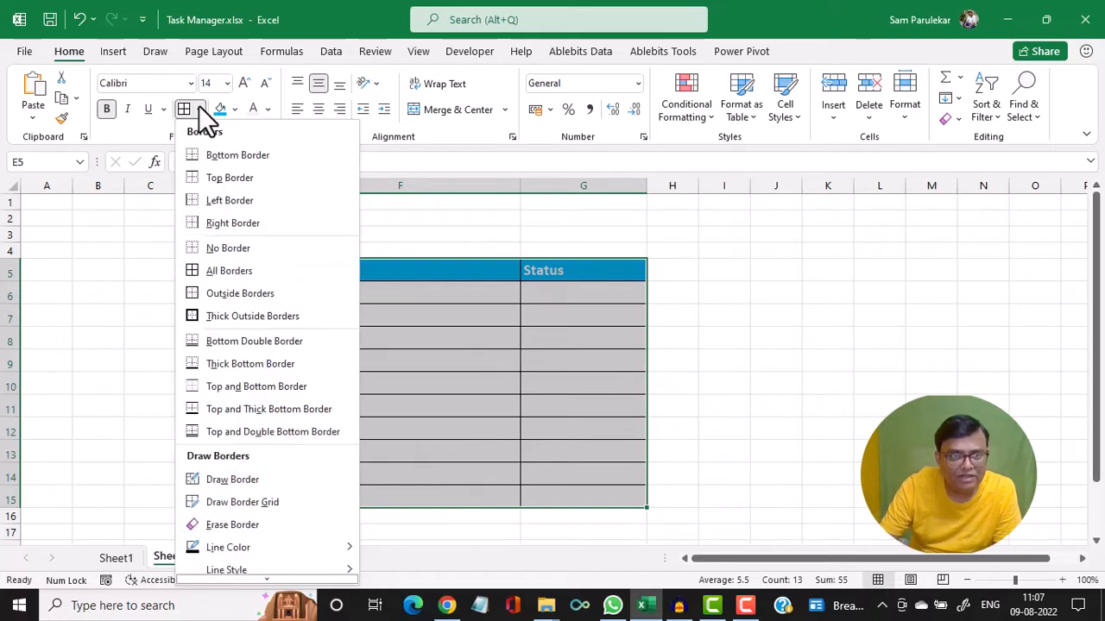
left_click(224, 313)
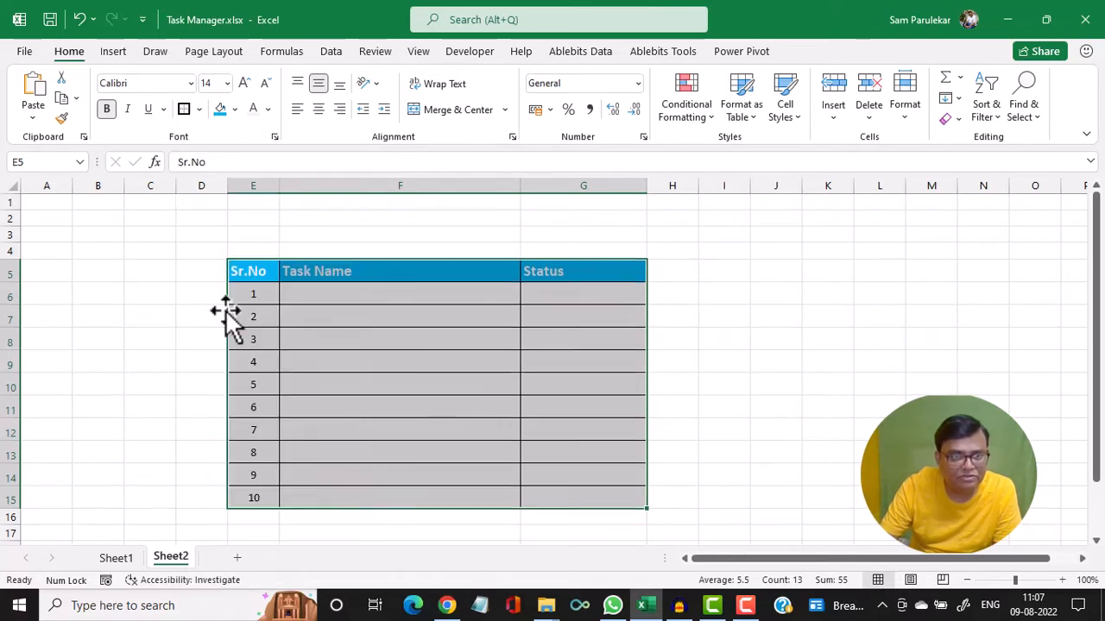
Merge and centre cells E3:G3 above the table
left_click(284, 234)
left_click_drag(255, 234, 574, 229)
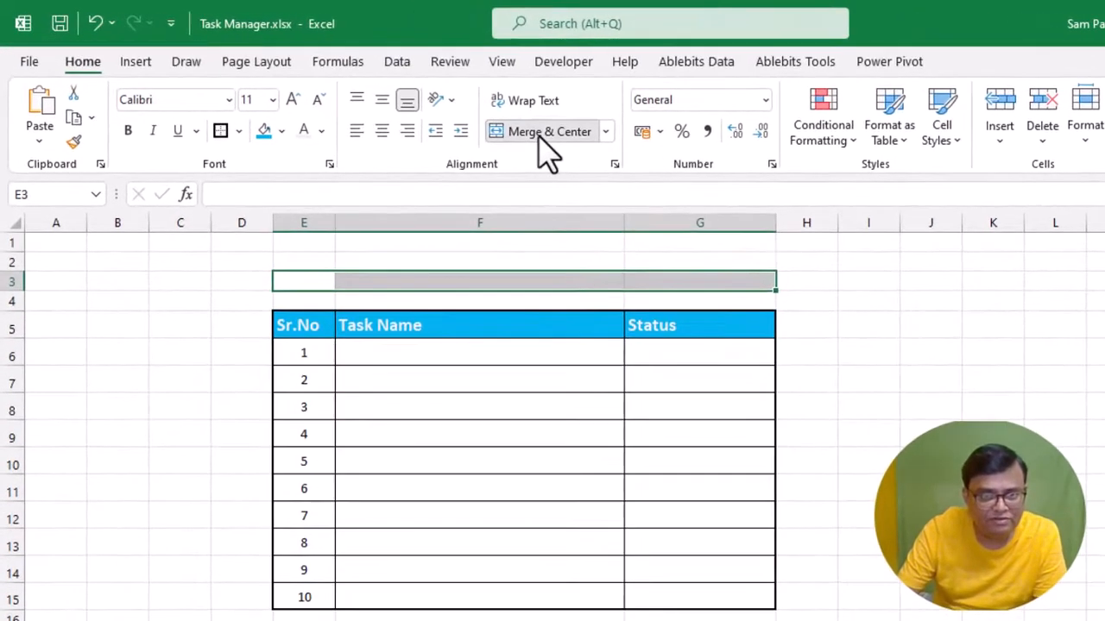
left_click(540, 138)
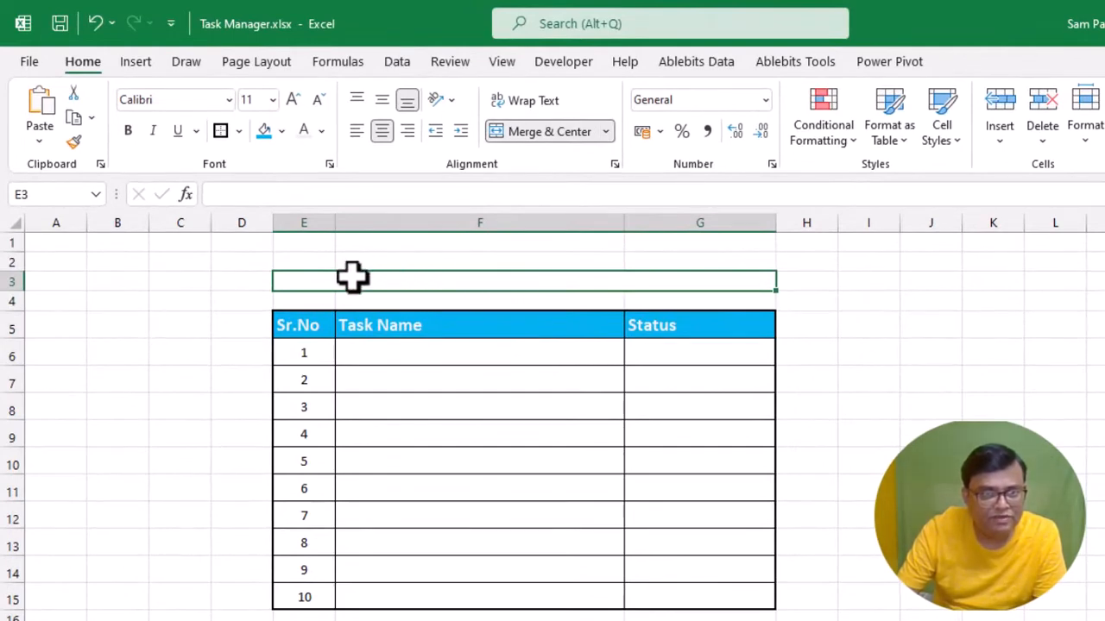
Enter the title Percentage Completed in E2 and merge and centre it across E2:G2
left_click(326, 260)
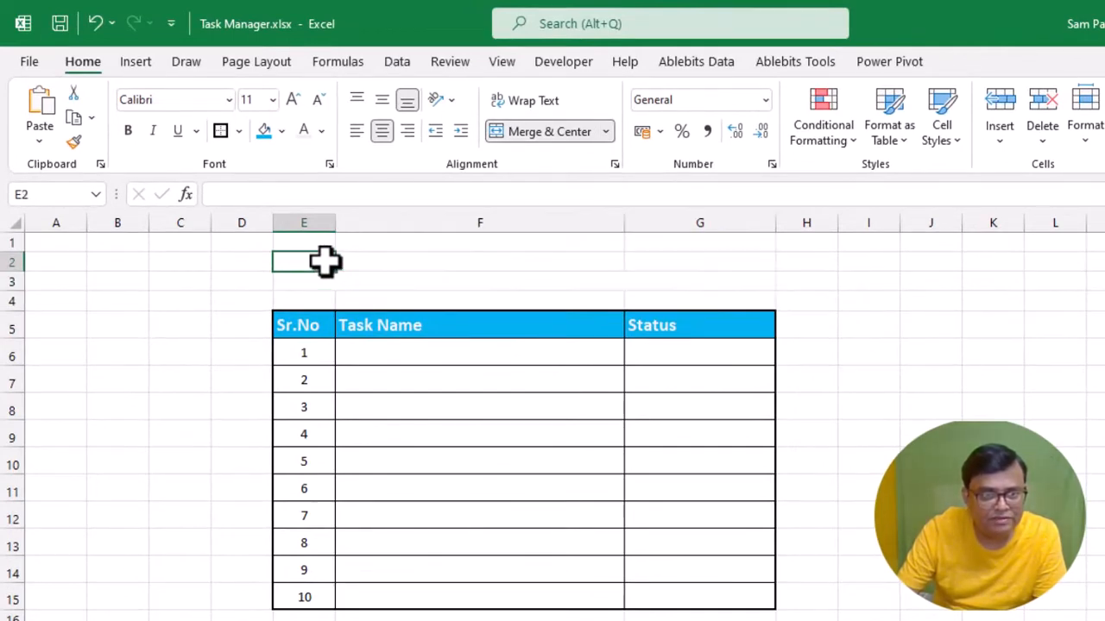
type("P")
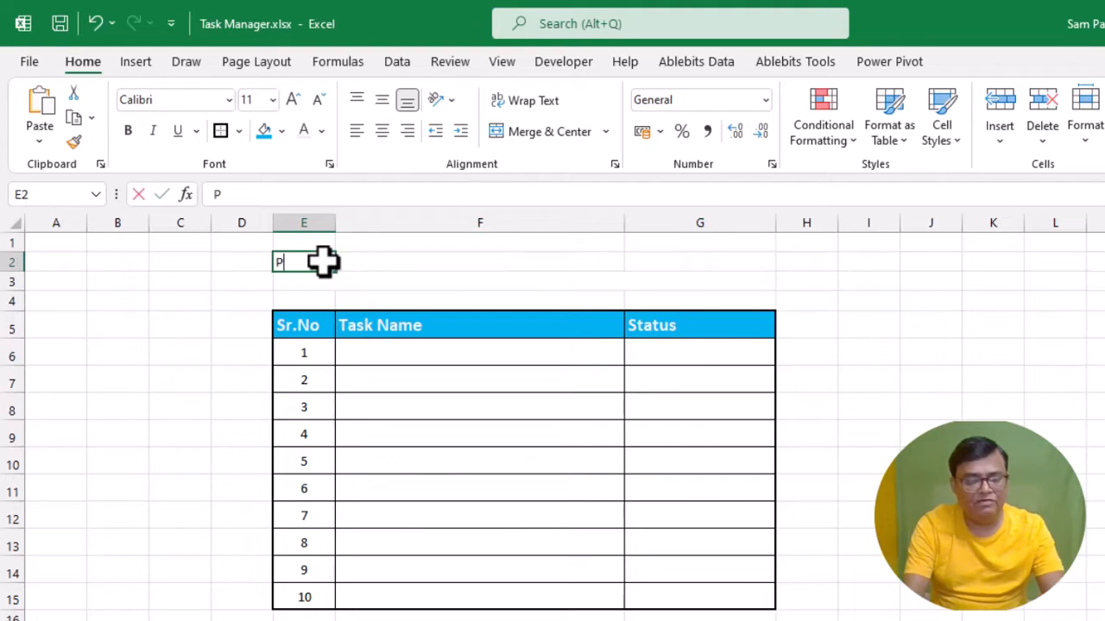
type("ercentage")
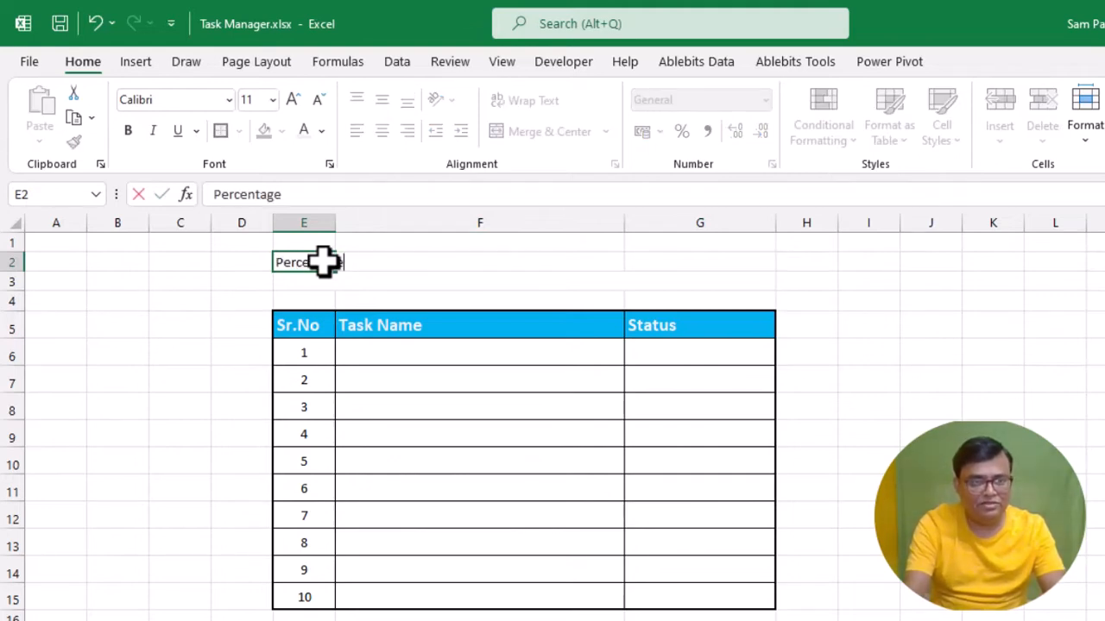
type(" Complete")
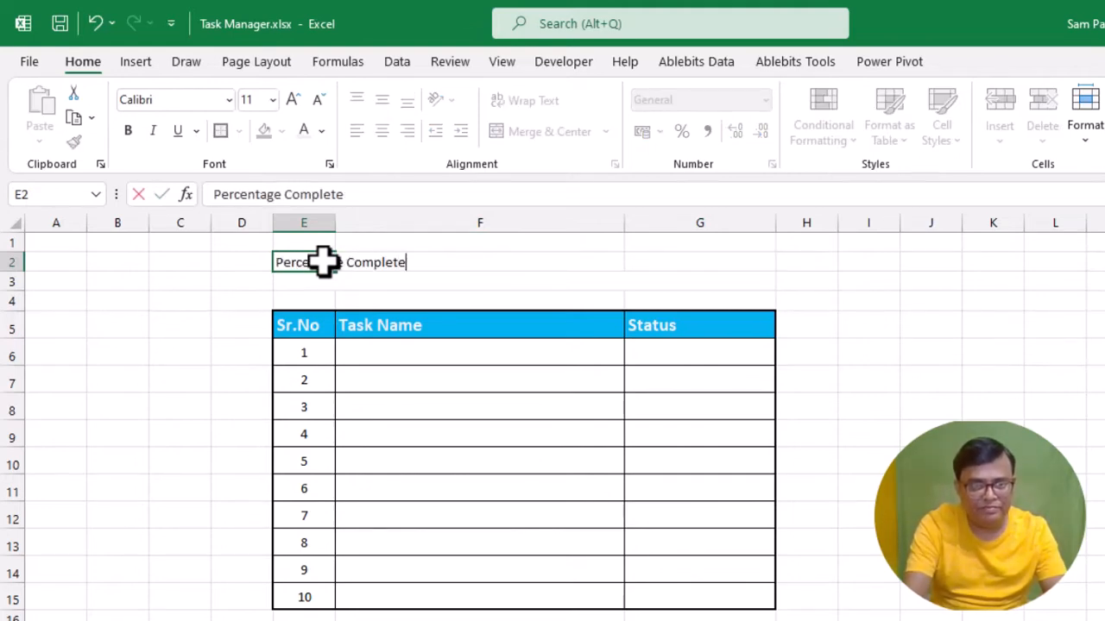
type("d")
key("Return")
left_click_drag(323, 262, 686, 259)
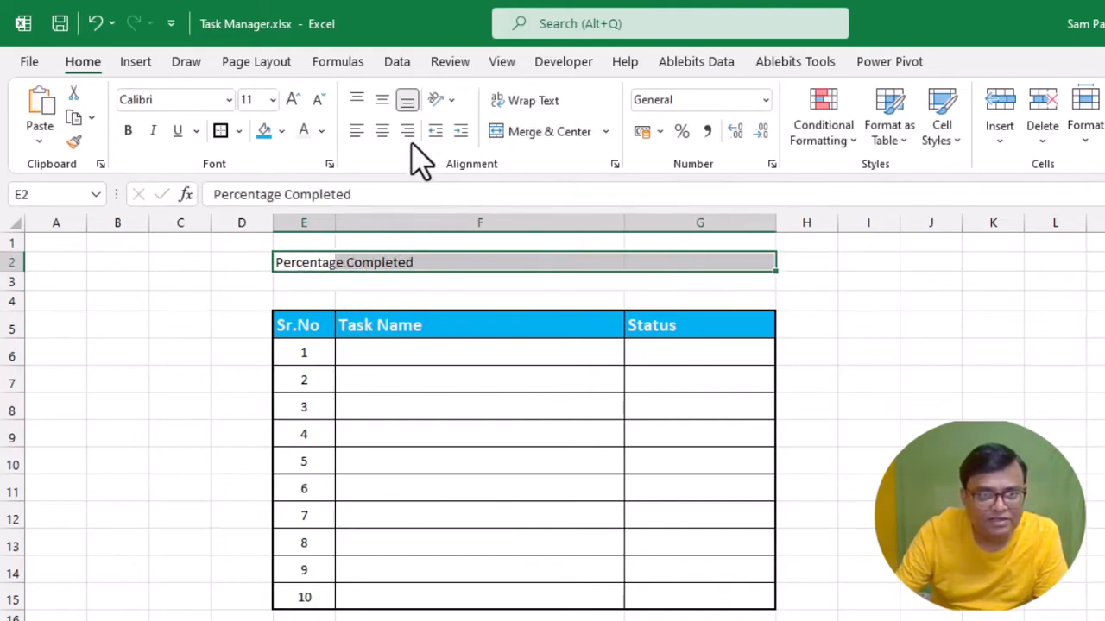
left_click(581, 160)
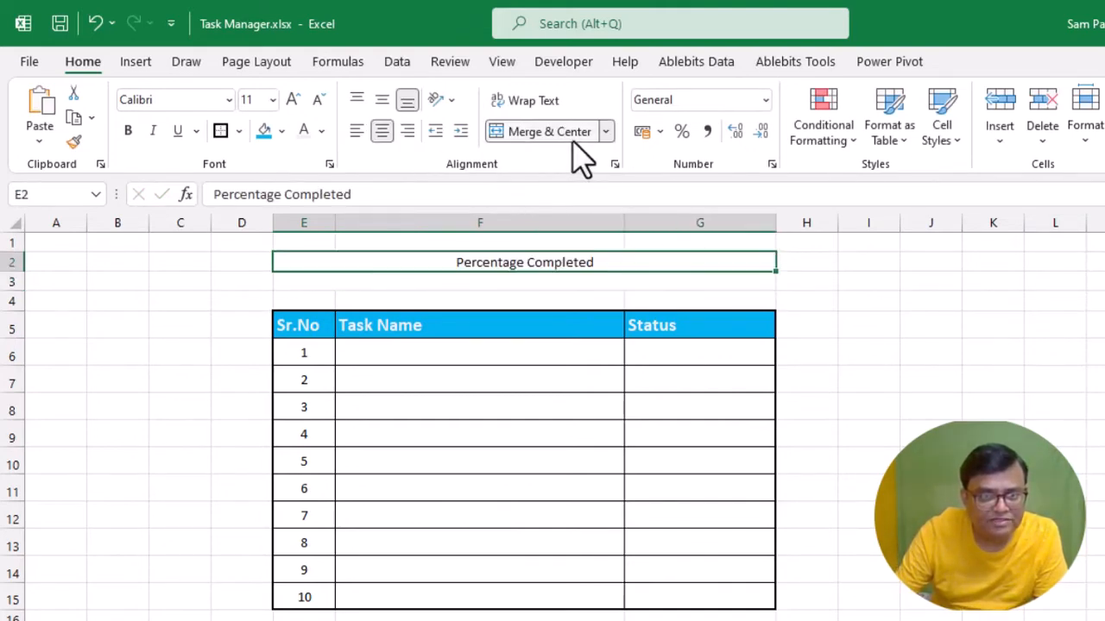
Apply a thick outside border to the merged cell E3:G3
left_click(332, 281)
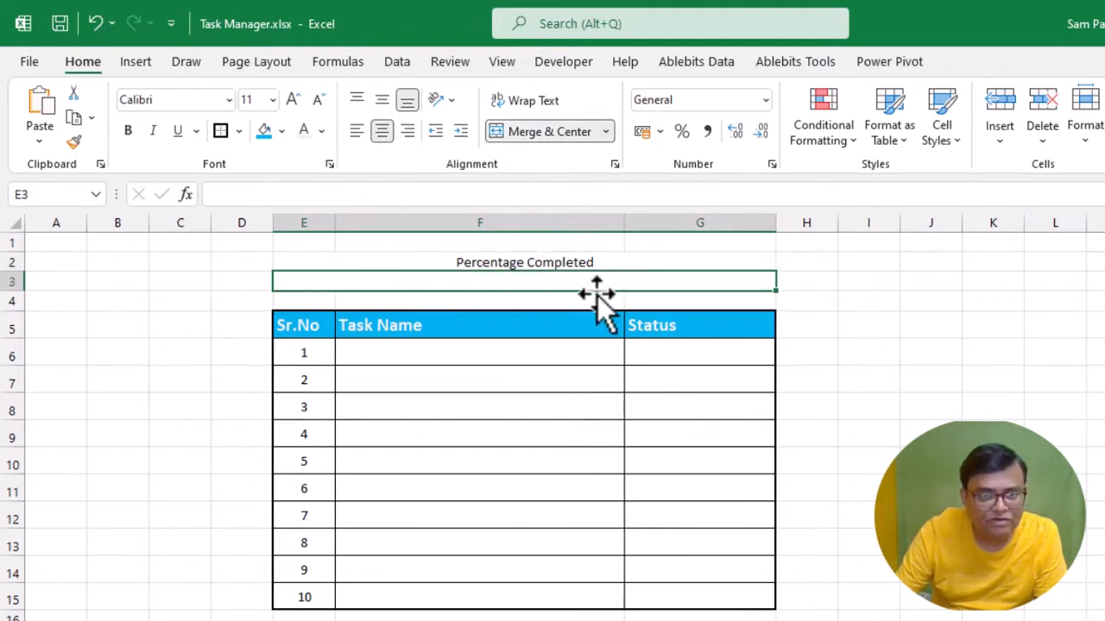
left_click(221, 133)
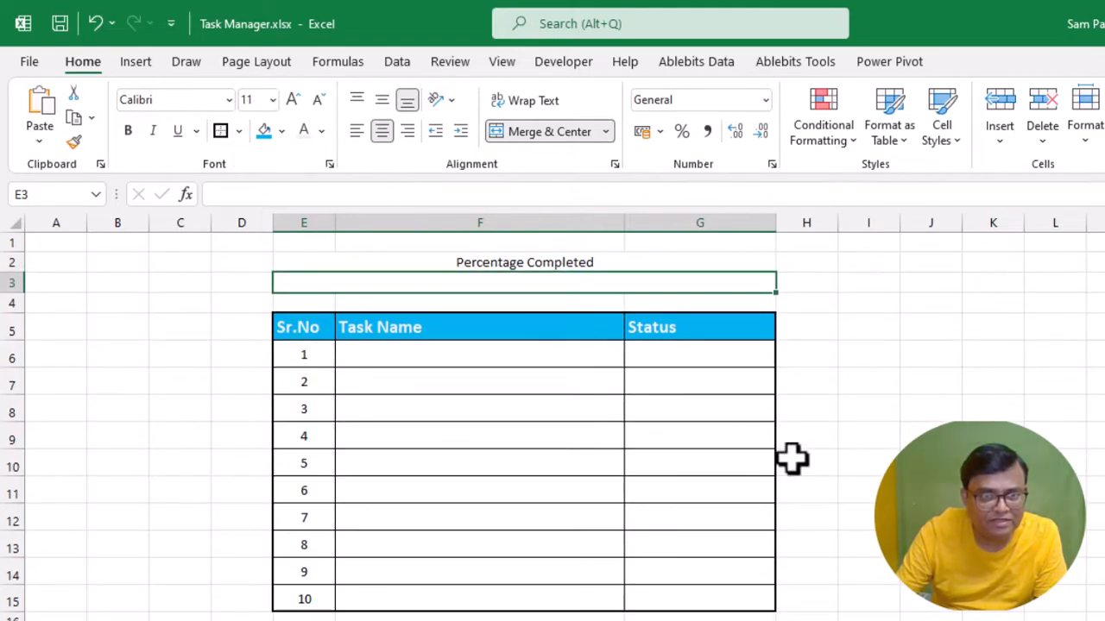
left_click(826, 468)
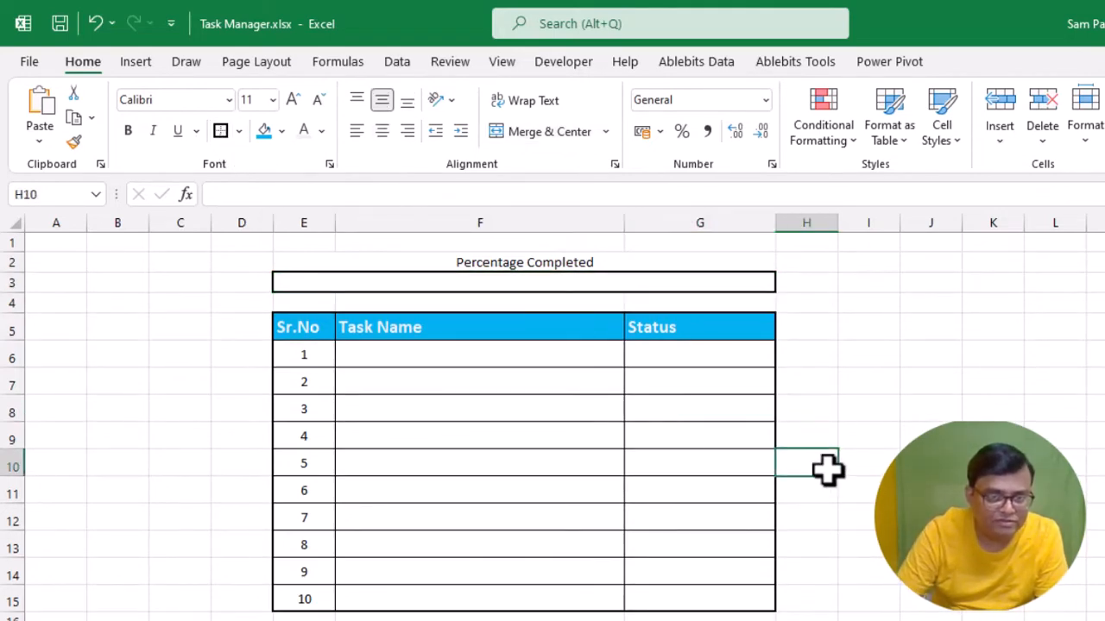
Make the Percentage Completed title bold and set its font size to 12
left_click(580, 264)
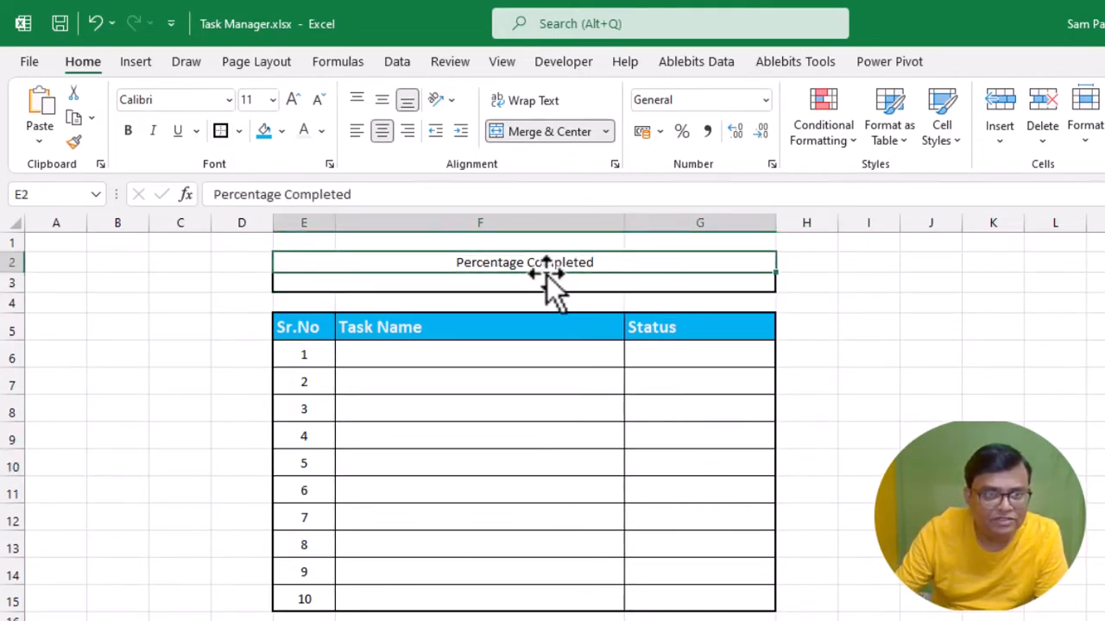
left_click(128, 130)
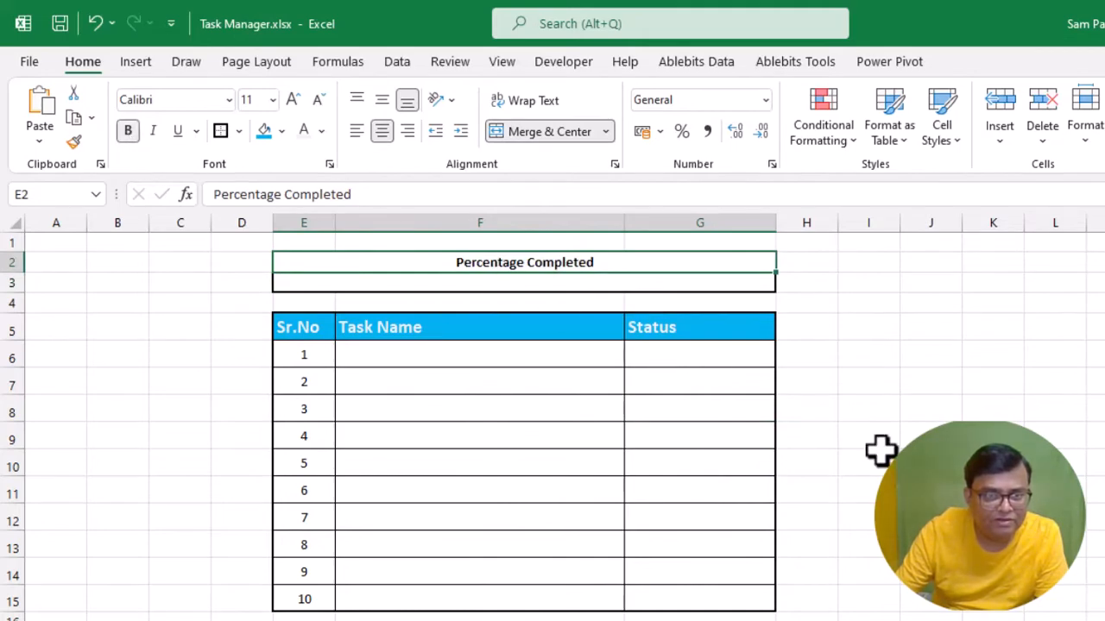
left_click(293, 100)
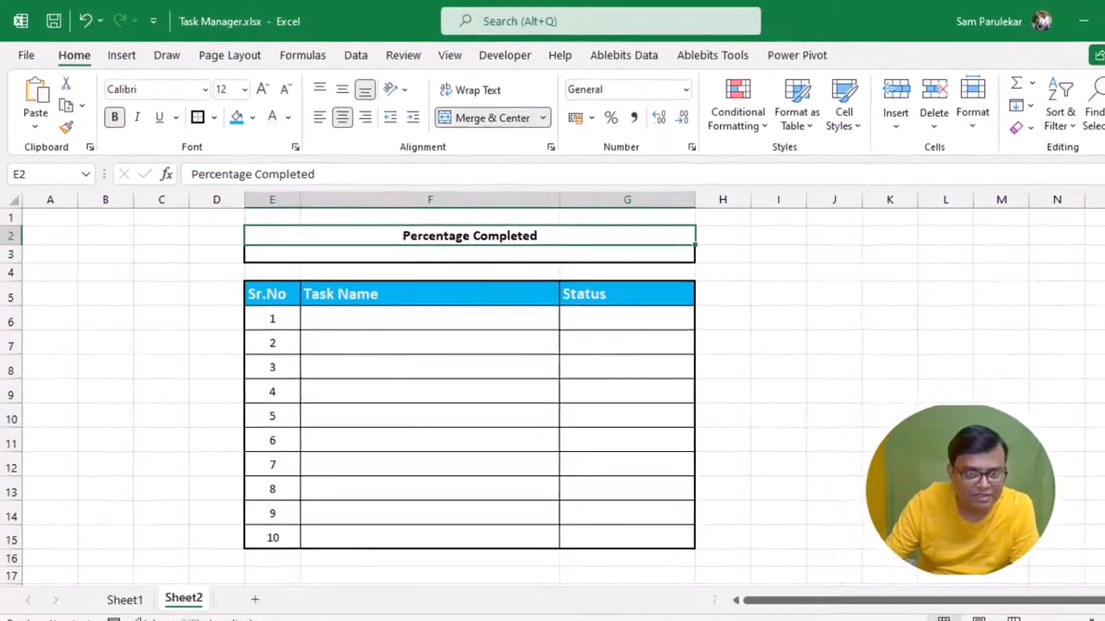
left_click(923, 509)
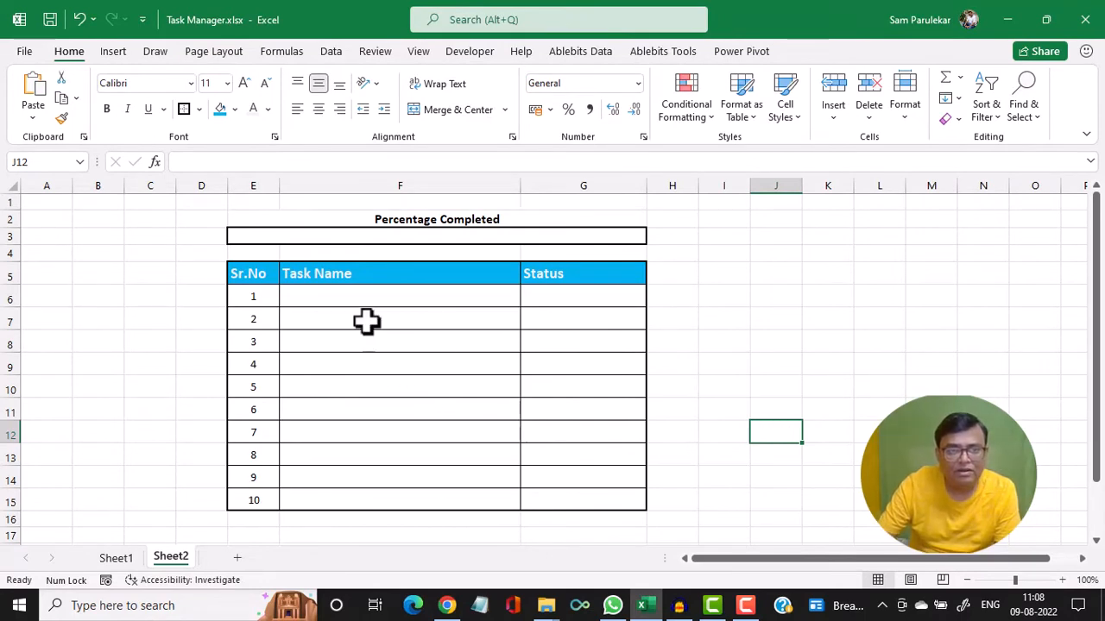
left_click(356, 296)
left_click(353, 348)
left_click(353, 416)
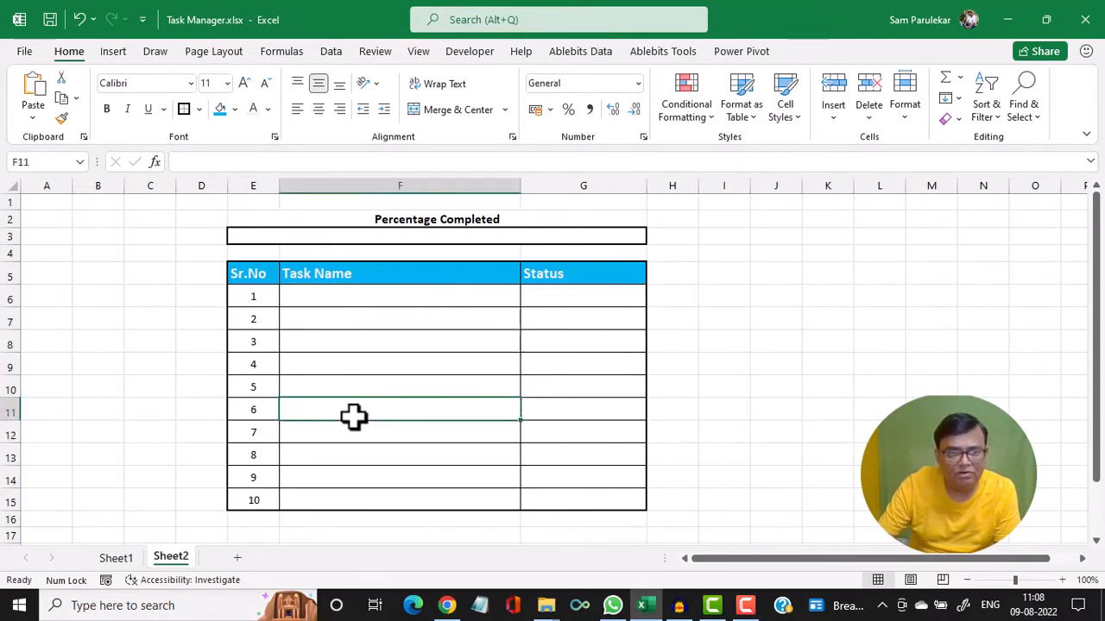
left_click(350, 473)
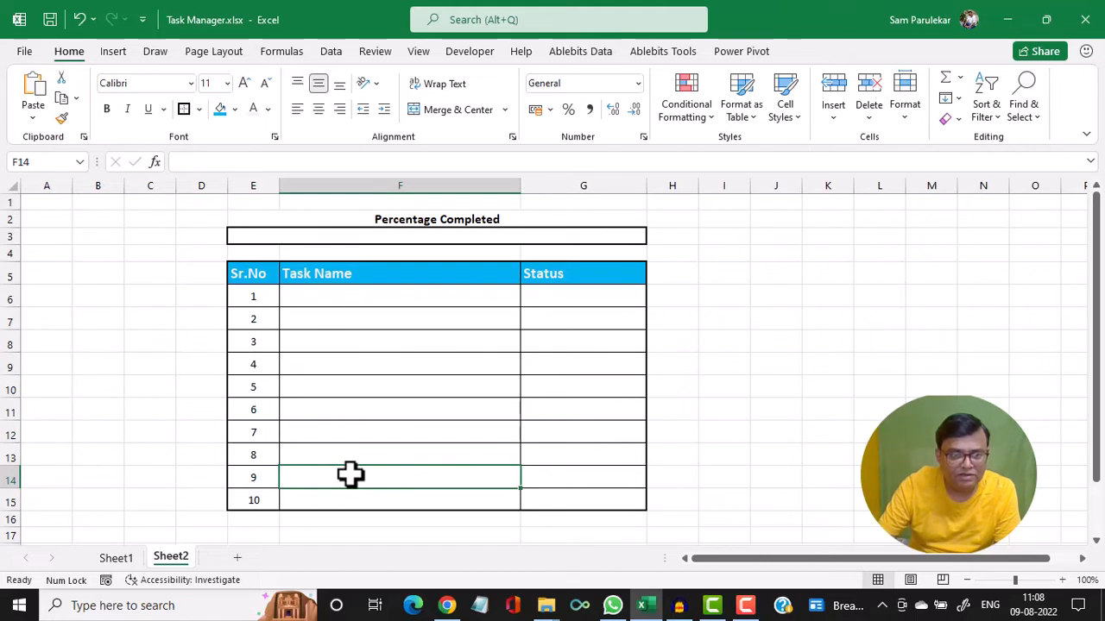
Copy the ten task names from F6:F15 on Sheet1 and paste them into Sheet2 starting at F6
left_click(119, 557)
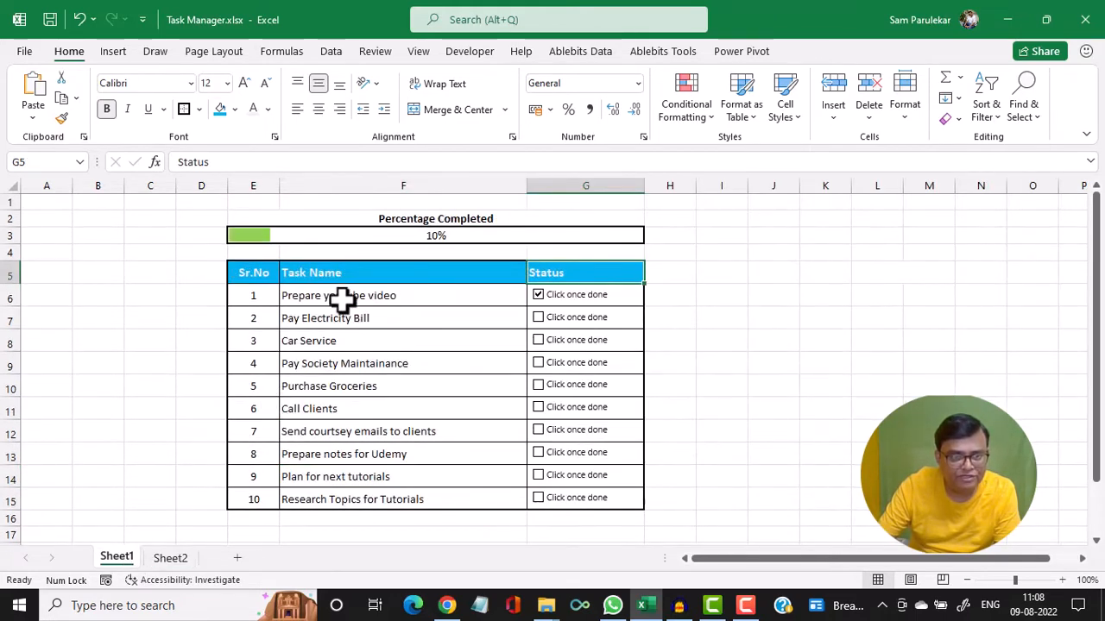
left_click_drag(342, 300, 311, 492)
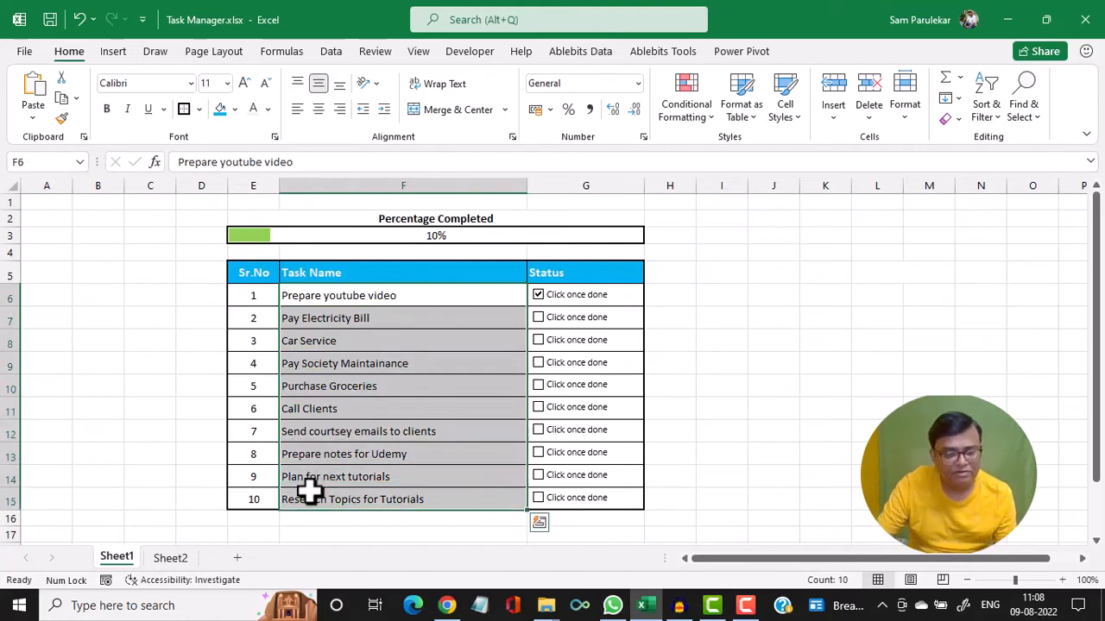
key("ctrl+c")
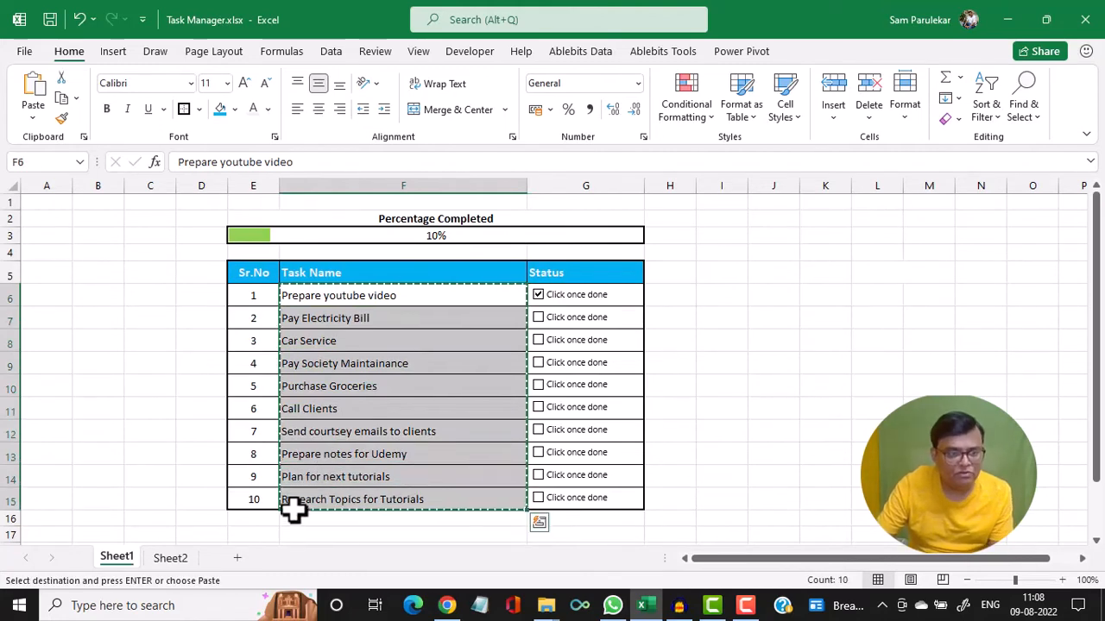
left_click(170, 557)
left_click(331, 298)
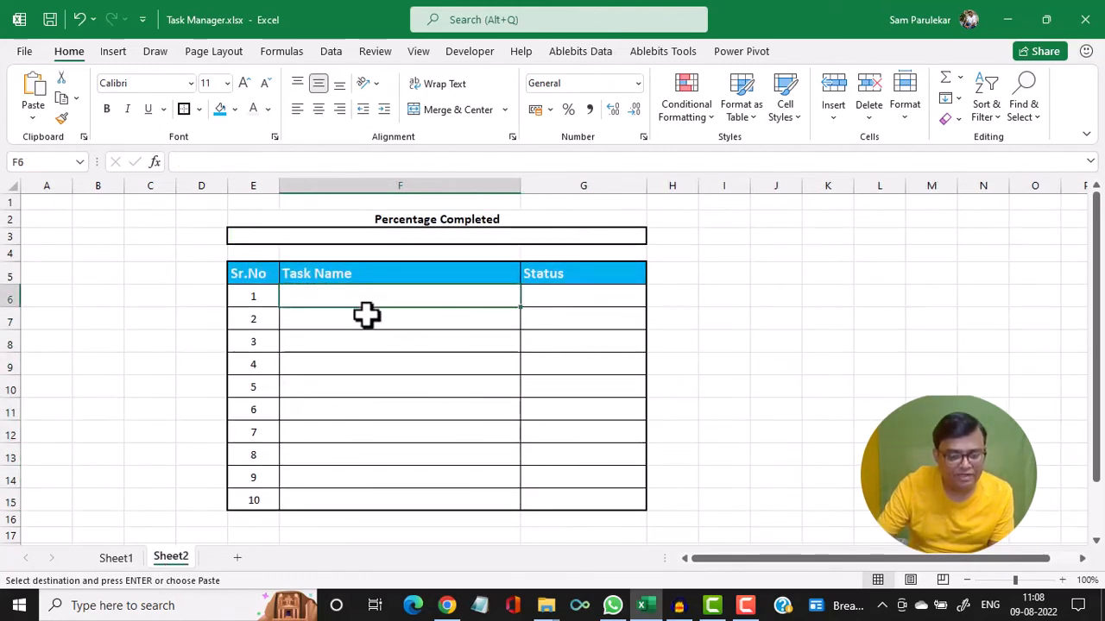
key("ctrl+v")
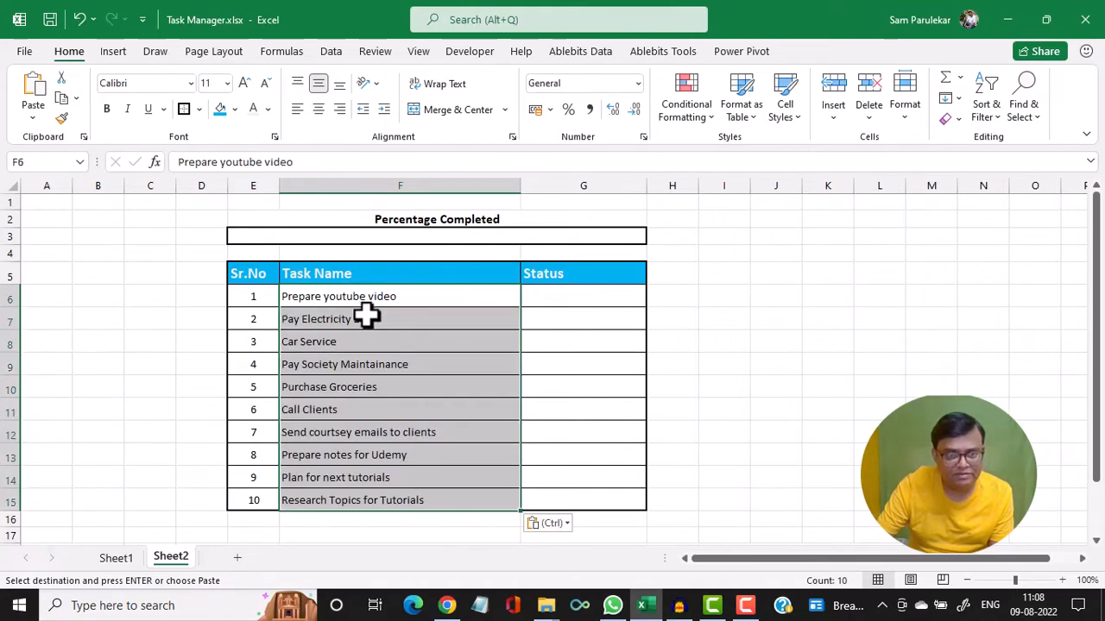
Select G6 and check in the ribbon customization options that the Developer tab is enabled
left_click(582, 298)
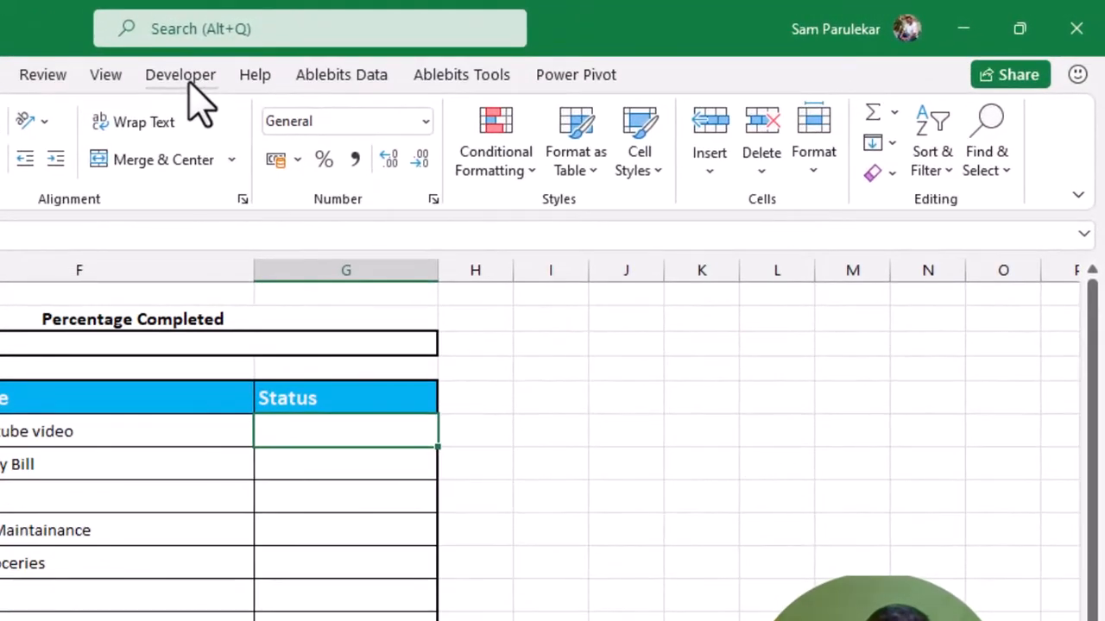
left_click(181, 78)
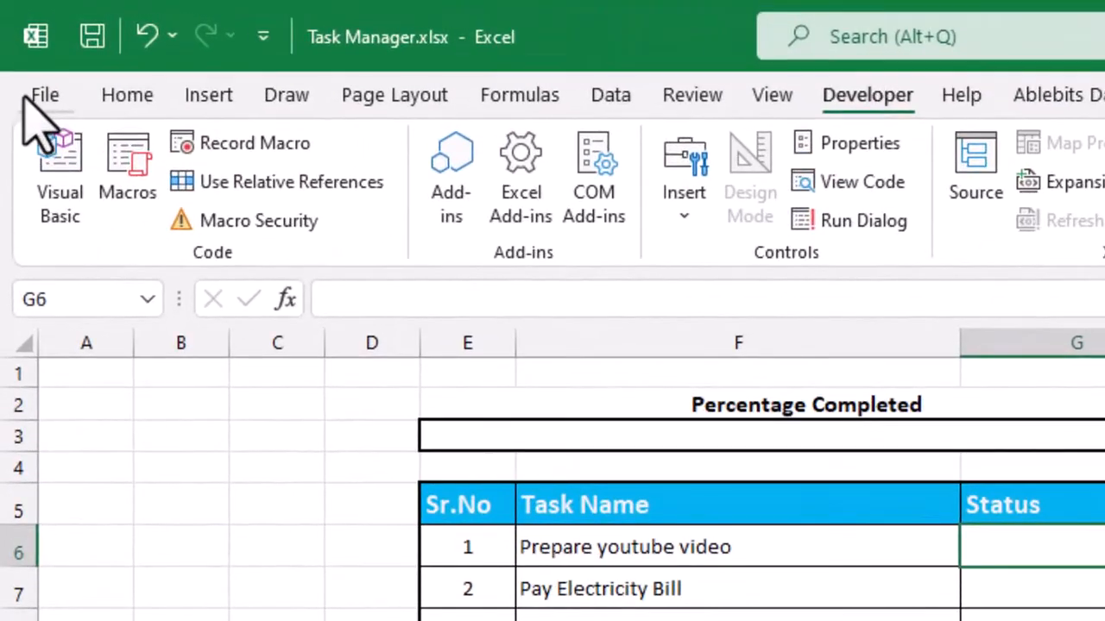
left_click(26, 97)
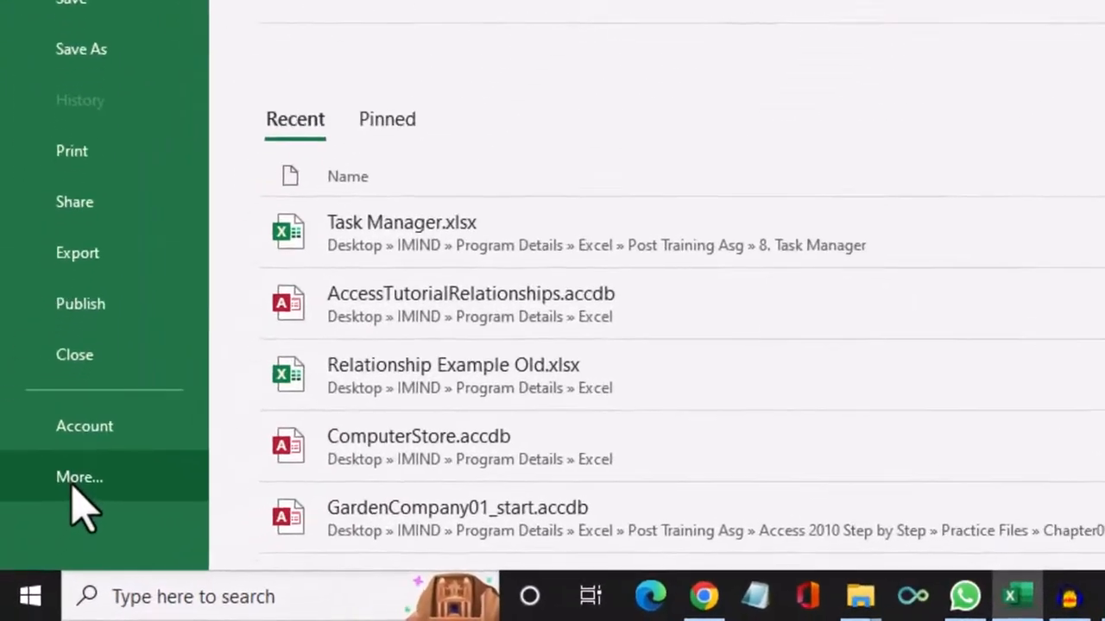
left_click(49, 531)
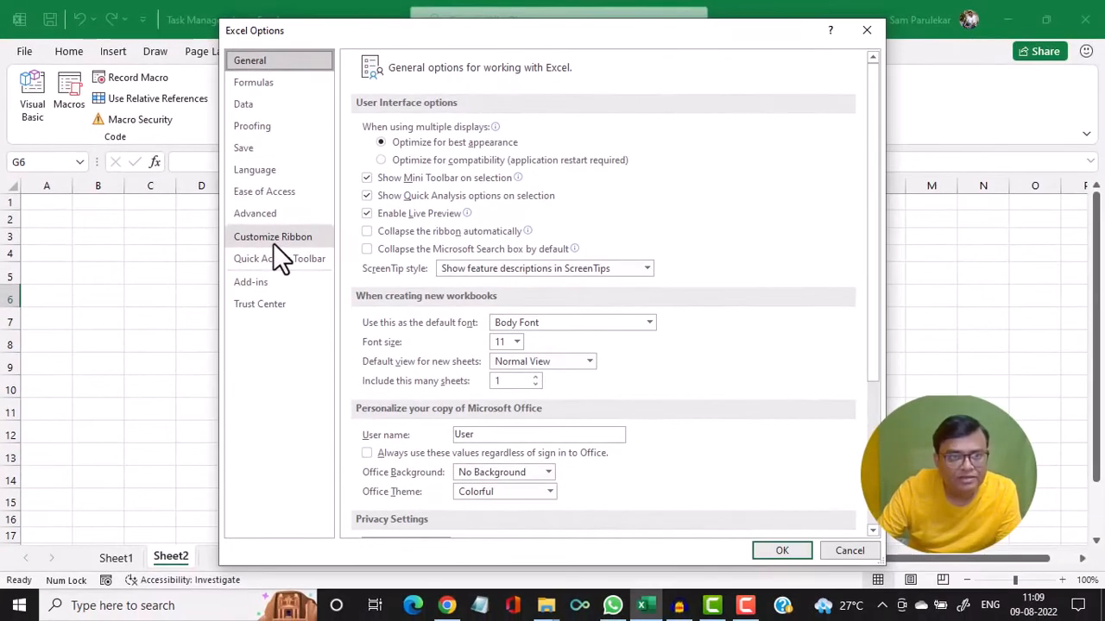
left_click(273, 242)
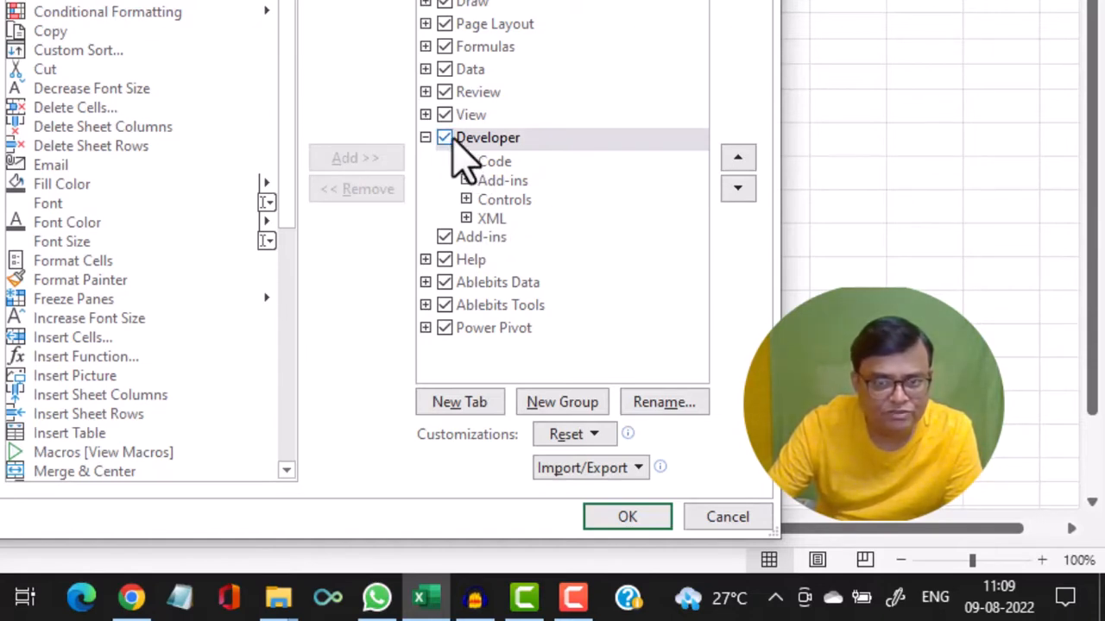
left_click(619, 514)
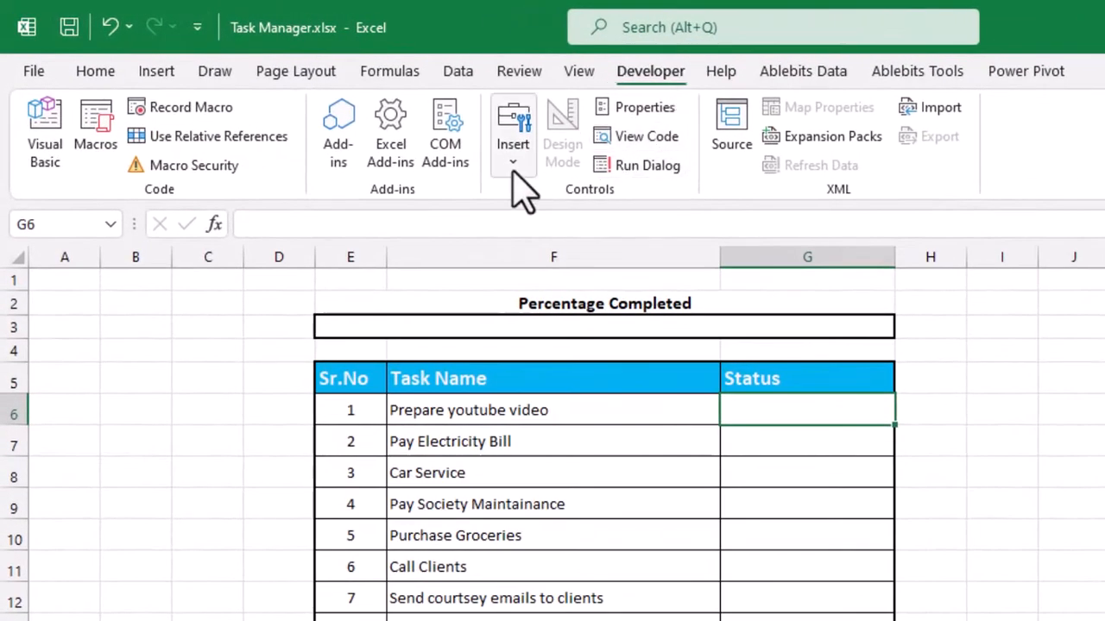
Insert a Check Box form control inside cell G6, in the Status column beside the first task
left_click(512, 171)
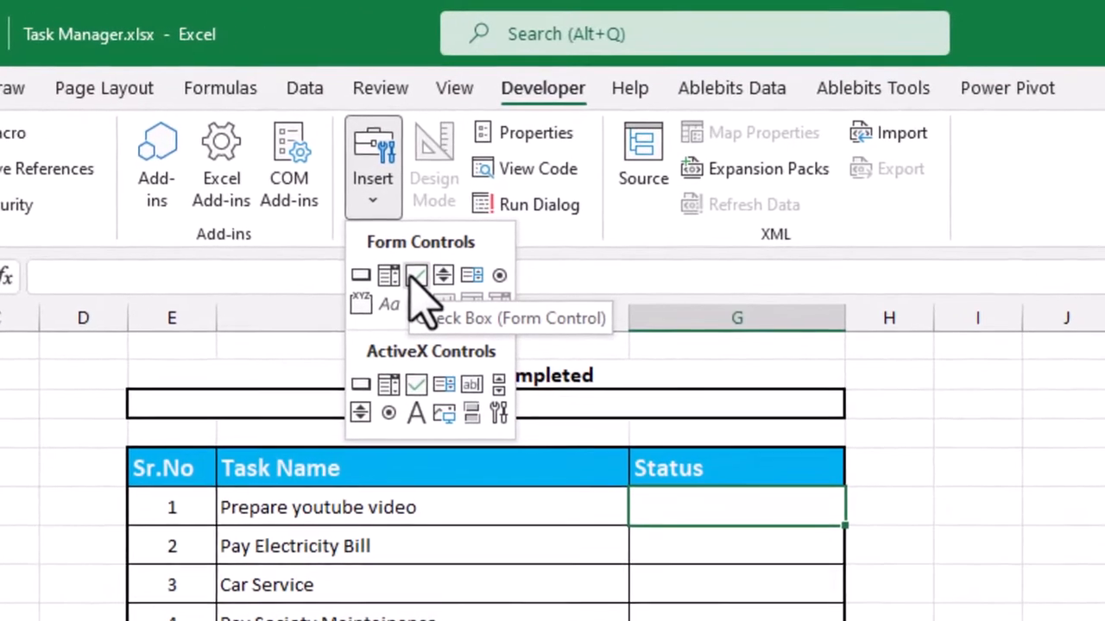
left_click(413, 277)
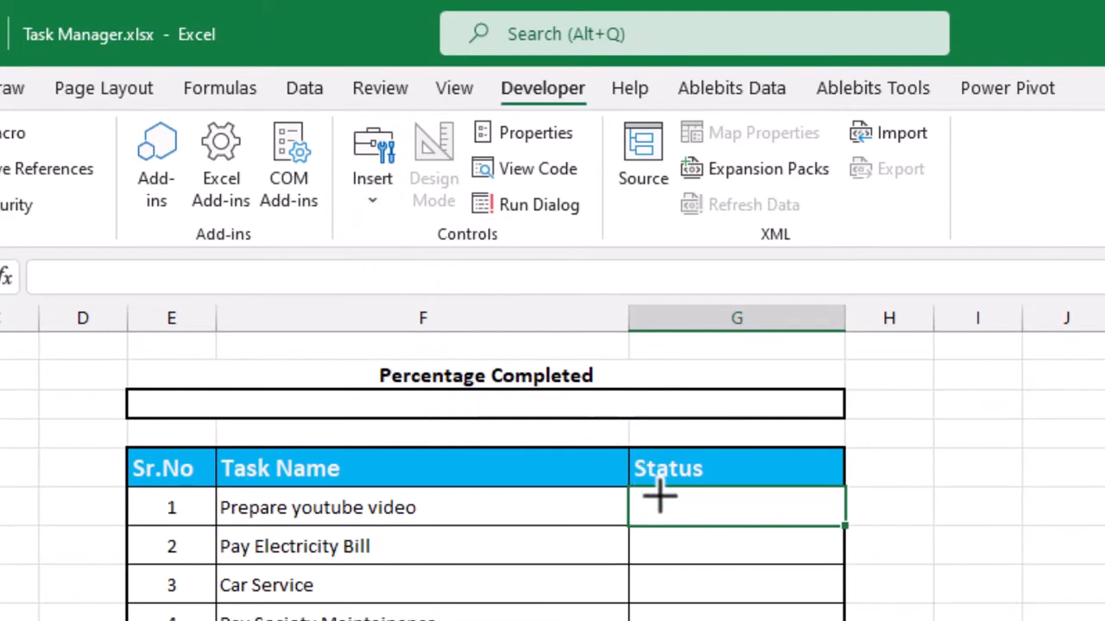
left_click_drag(645, 492, 819, 519)
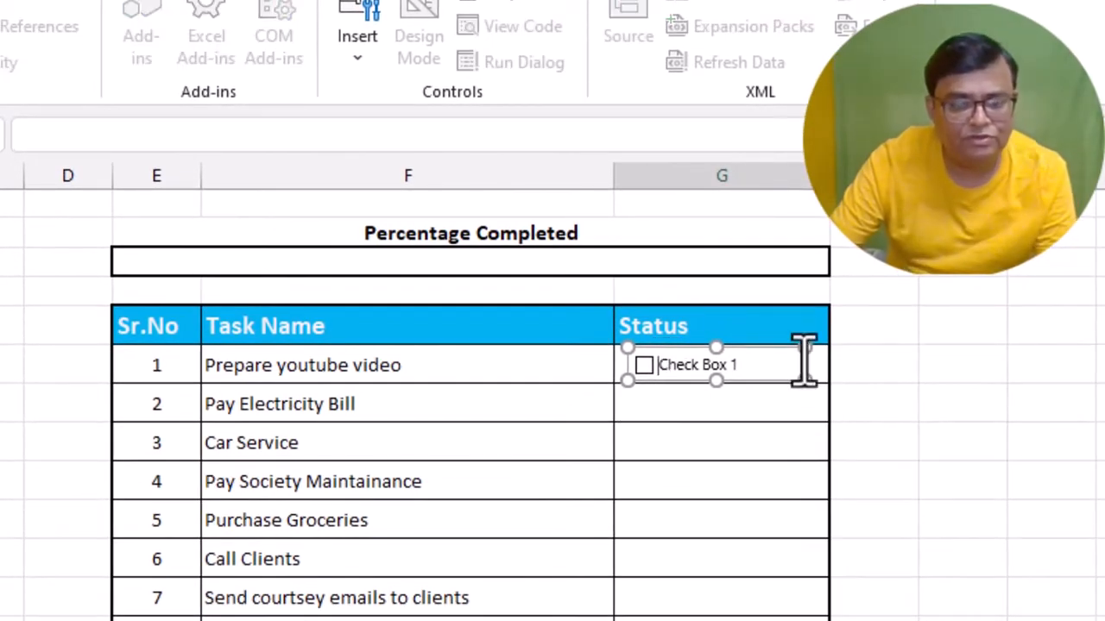
Replace the default label of the G6 check box with "Check when done" and deselect it
key("Delete")
key("Delete")
key("Delete")
key("Delete")
key("Delete")
key("Delete")
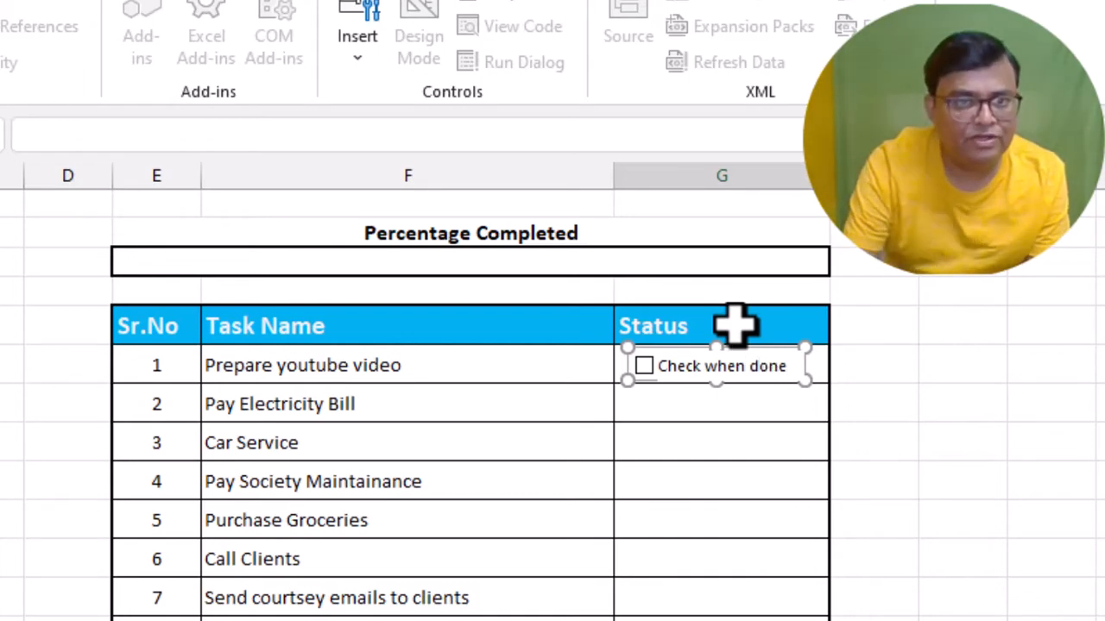
left_click(898, 456)
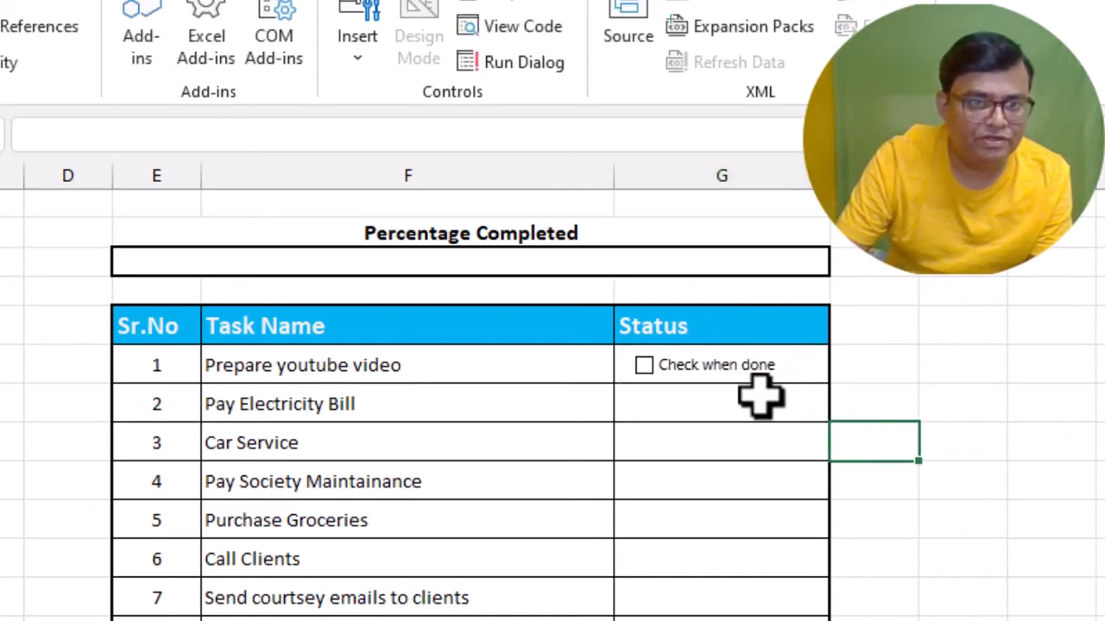
Duplicate the "Check when done" check box nine times and place one copy in each Status cell from G7 to G15
left_click(716, 363, "ctrl")
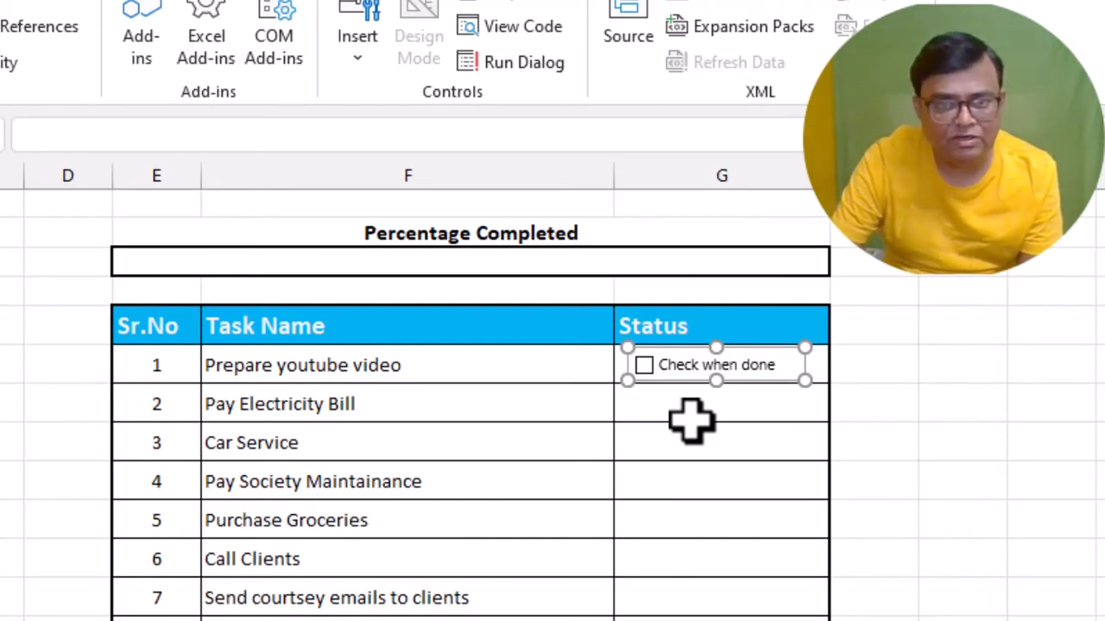
key("ctrl+d")
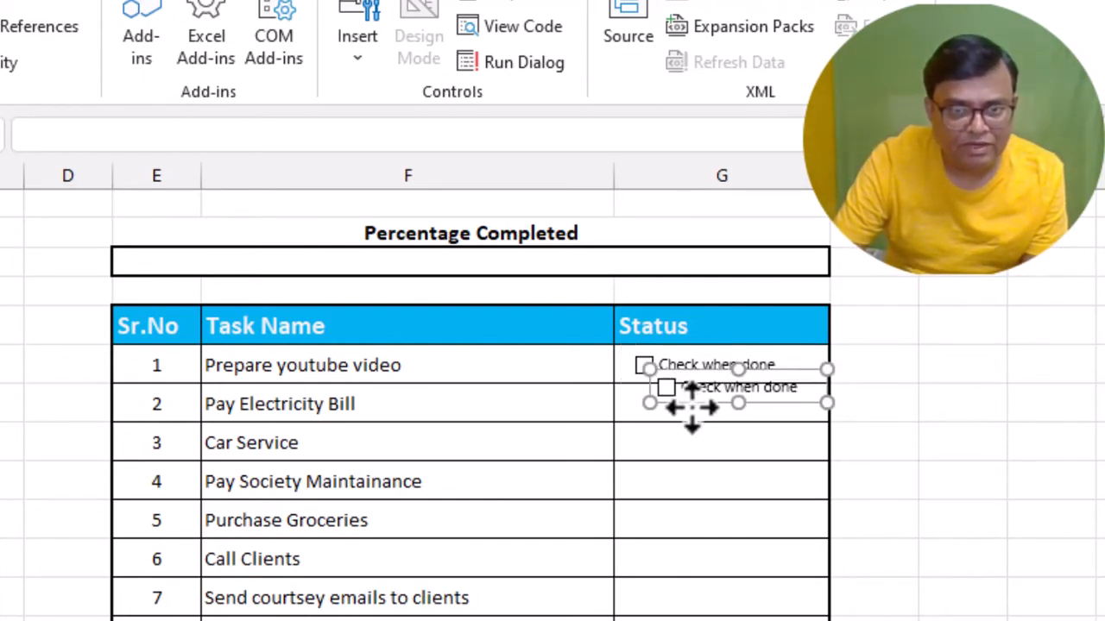
left_click_drag(697, 406, 686, 583)
key("ctrl+d")
left_click(678, 458, "ctrl")
key("ctrl+d")
key("ctrl+d")
key("ctrl+d")
key("ctrl+d")
key("ctrl+d")
left_click_drag(573, 433, 550, 467)
key("ctrl+d")
left_click_drag(569, 482, 558, 508)
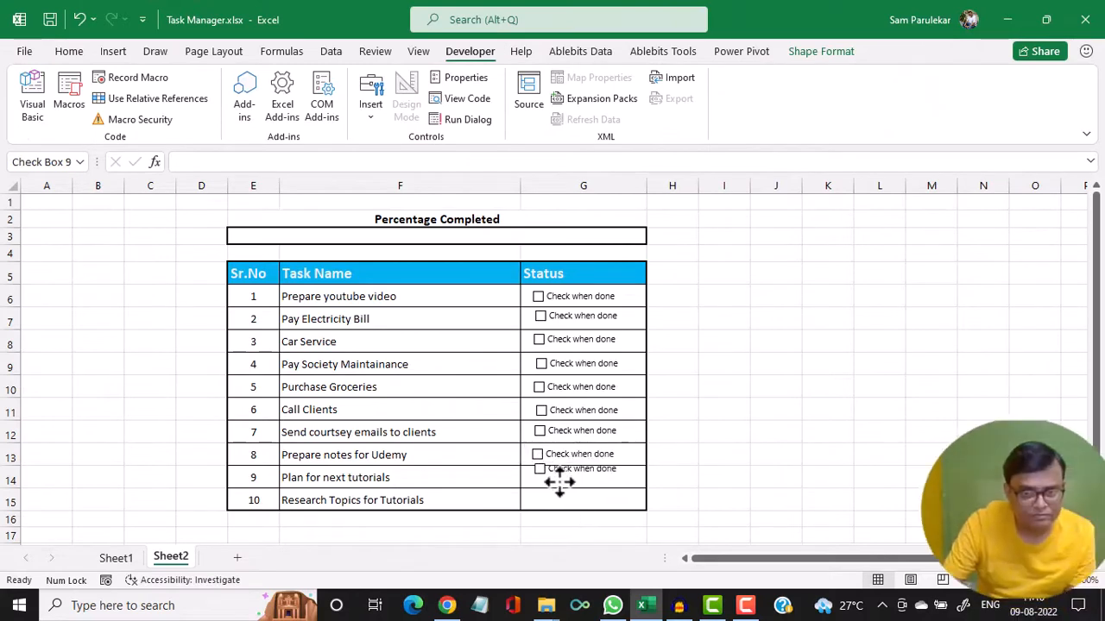
key("ctrl+d")
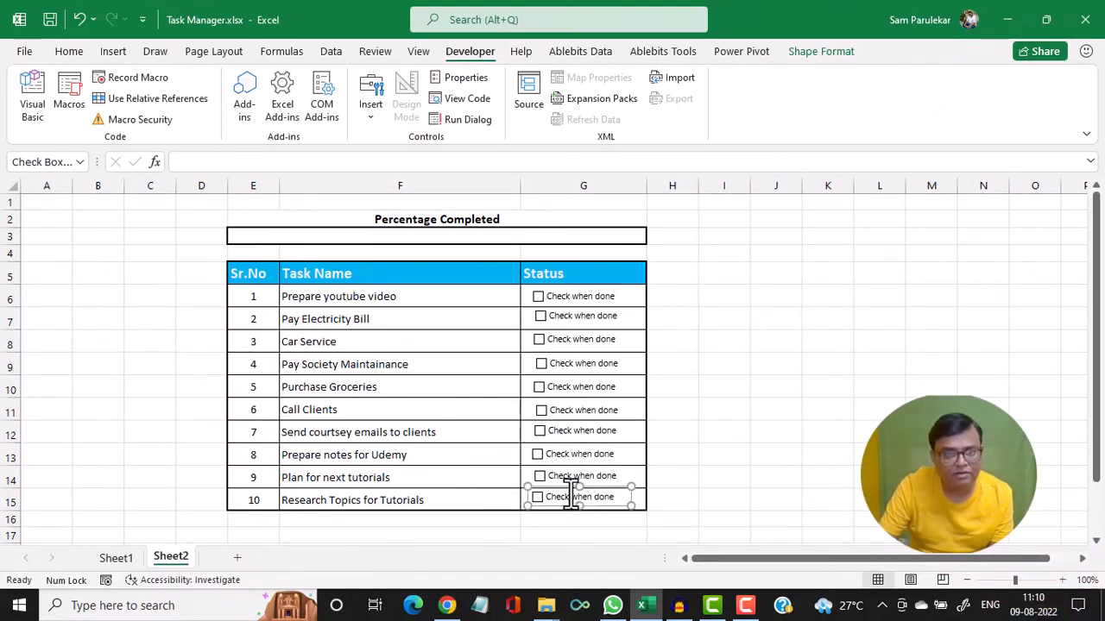
Select all ten check boxes in the Status column and align them left
left_click(576, 473, "ctrl")
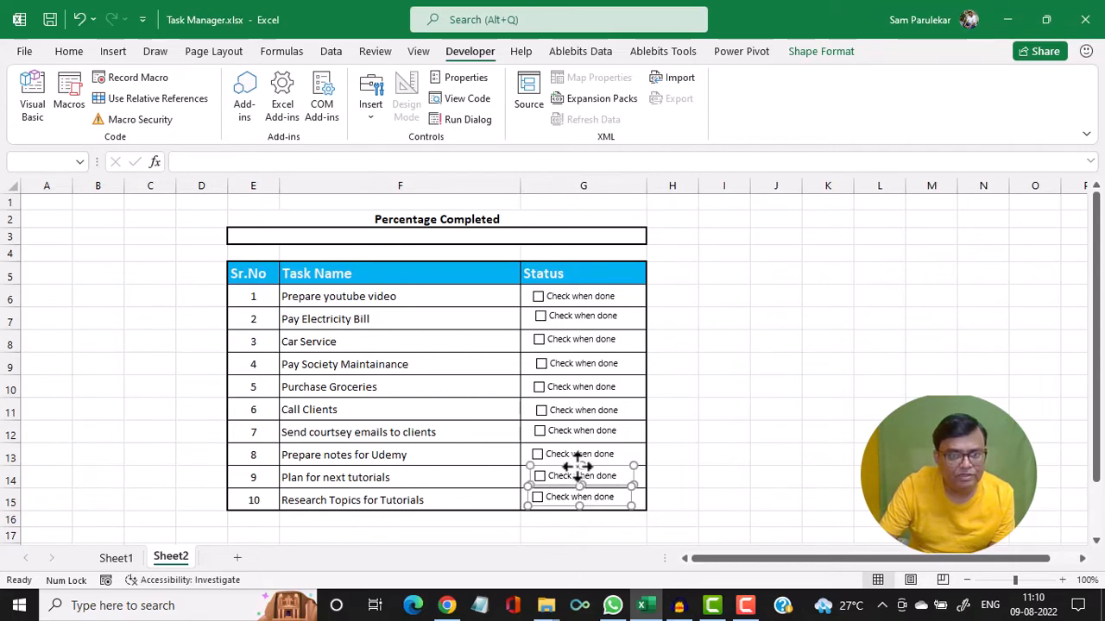
left_click(578, 451, "ctrl")
left_click(586, 436, "ctrl")
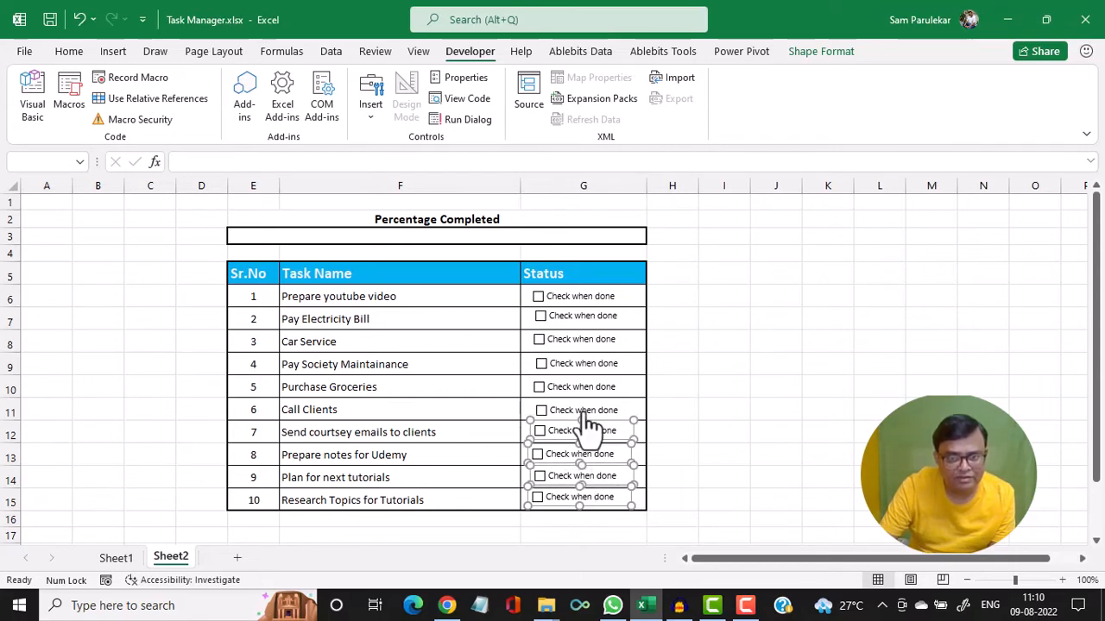
left_click(584, 410, "ctrl")
left_click(583, 393, "ctrl")
left_click(576, 363, "ctrl")
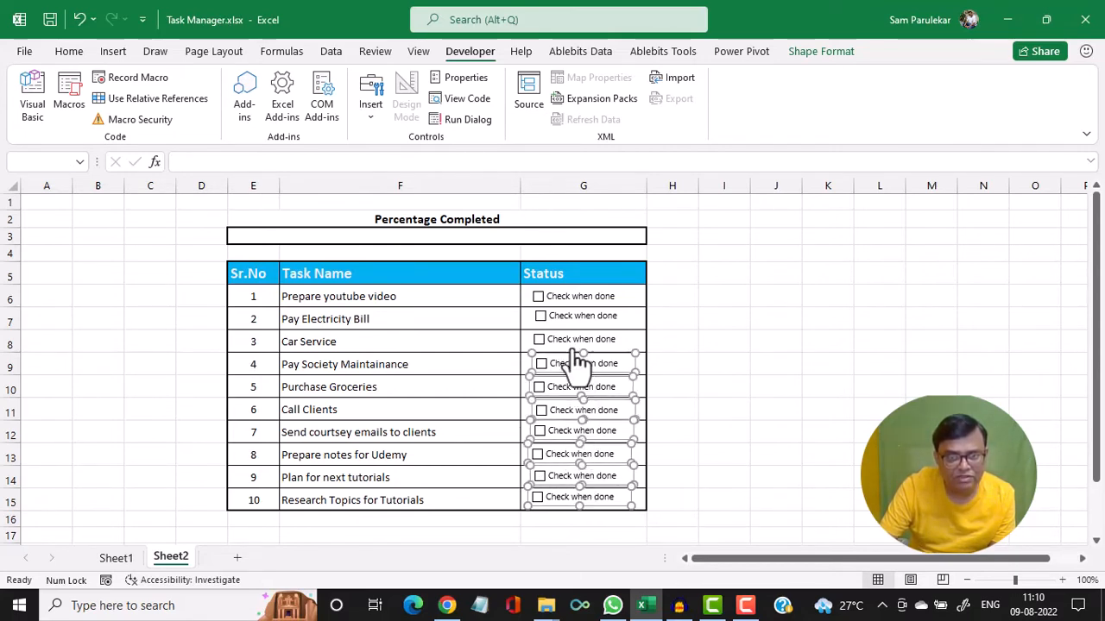
left_click(577, 316, "ctrl")
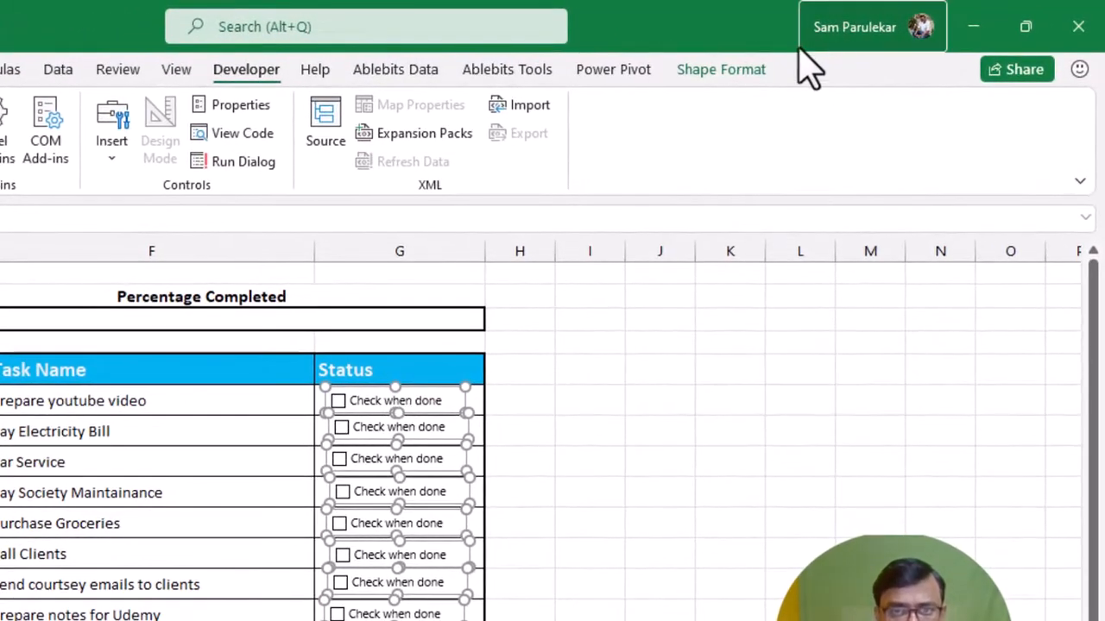
left_click(749, 71)
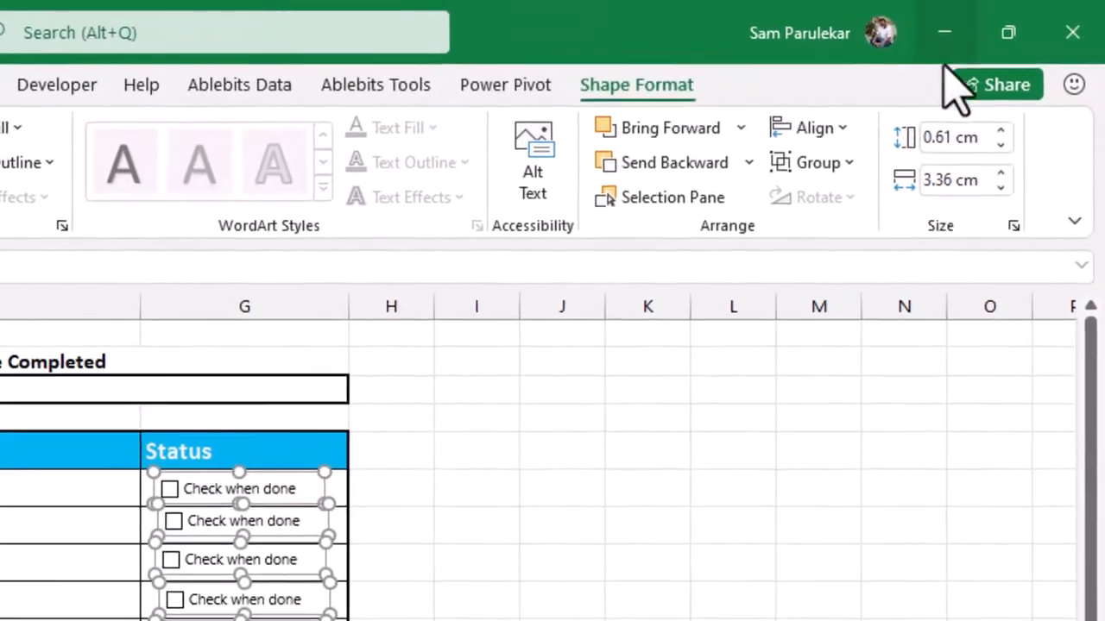
left_click(827, 131)
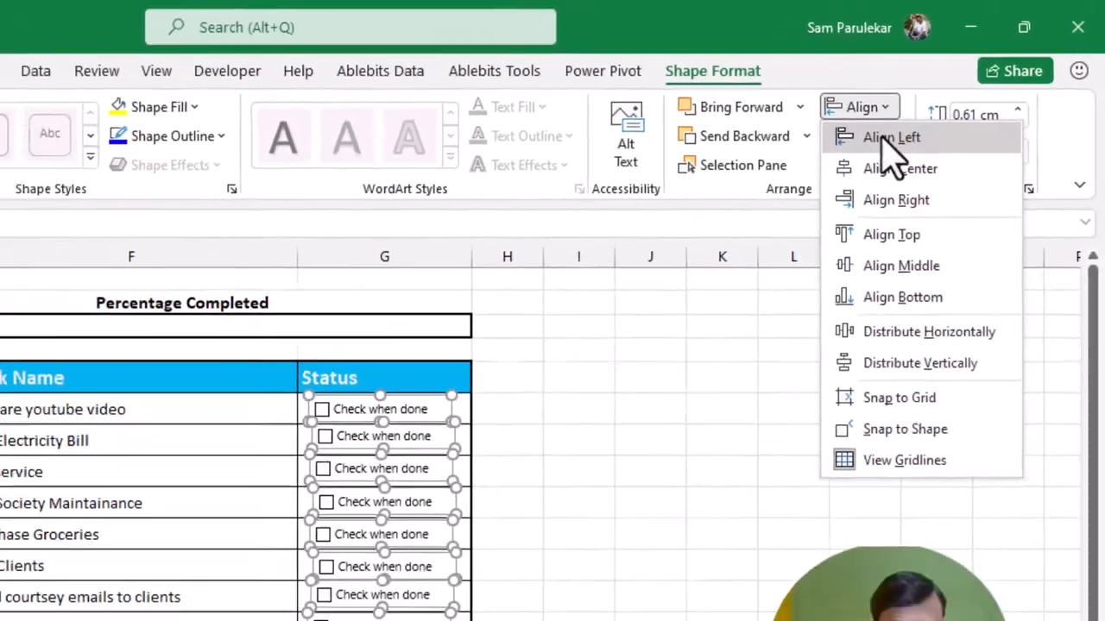
left_click(882, 140)
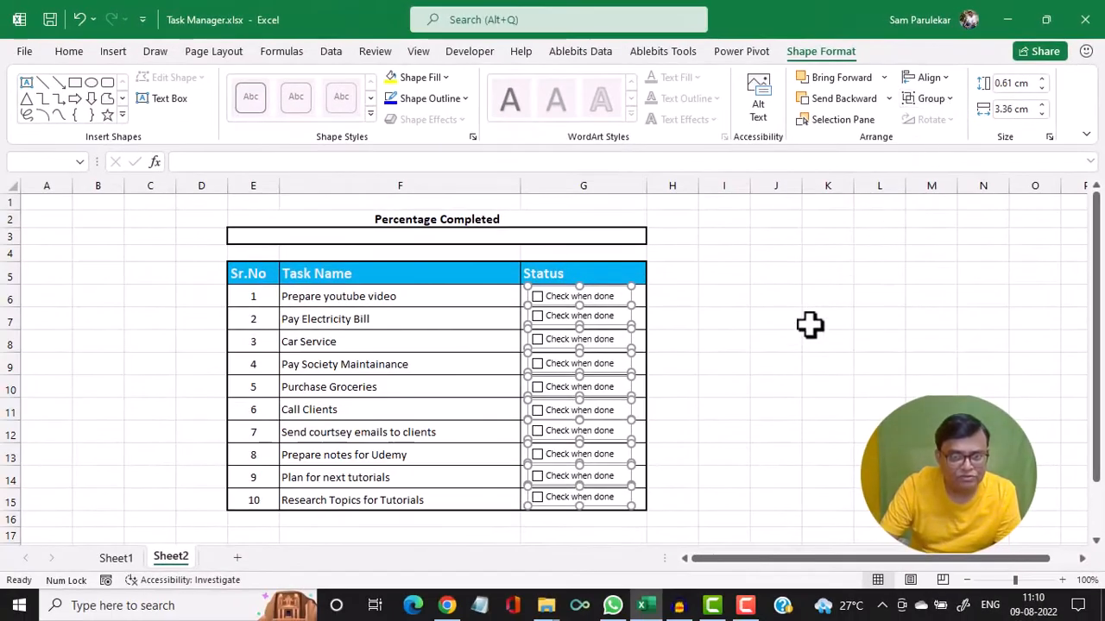
left_click(809, 325)
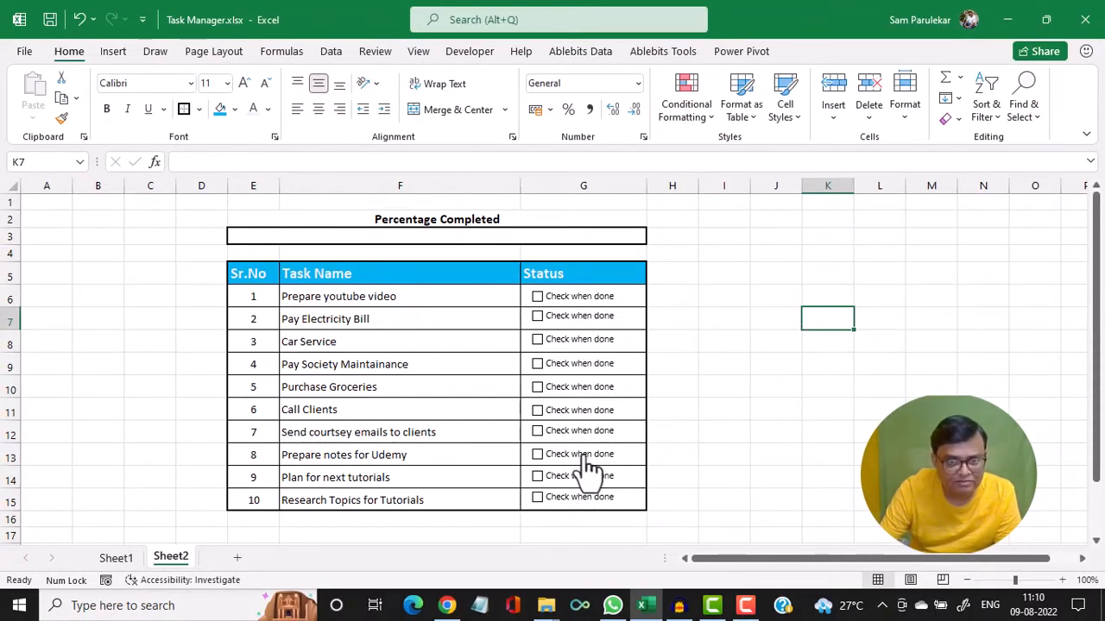
Select all ten check boxes in G6:G15 again and distribute them vertically
left_click(607, 302, "ctrl")
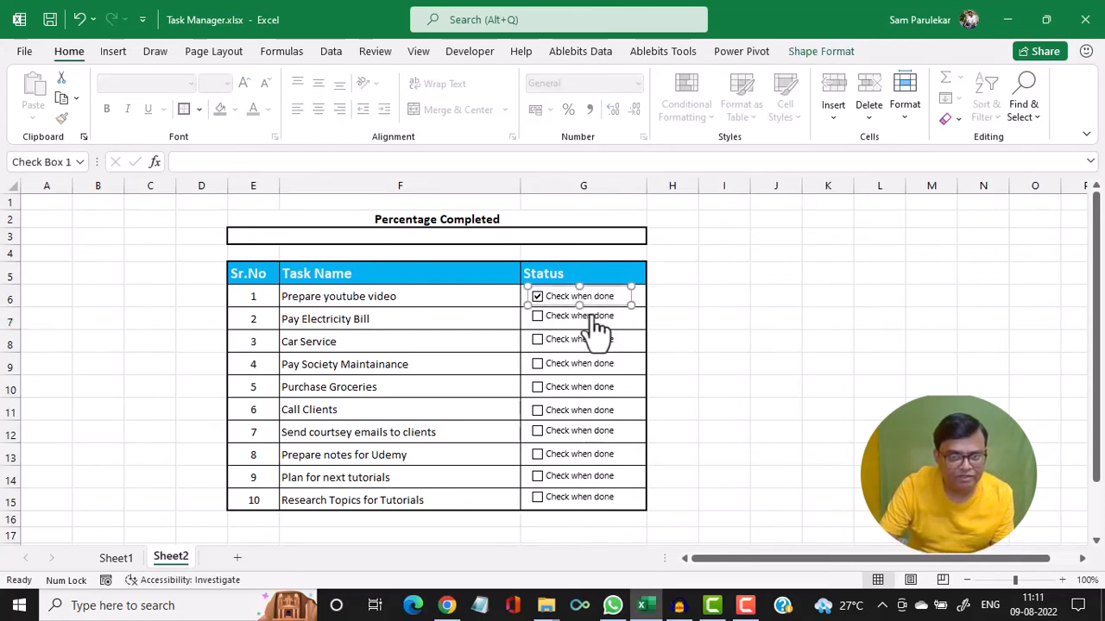
left_click(593, 317, "ctrl")
left_click(594, 340, "ctrl")
left_click(585, 364, "ctrl")
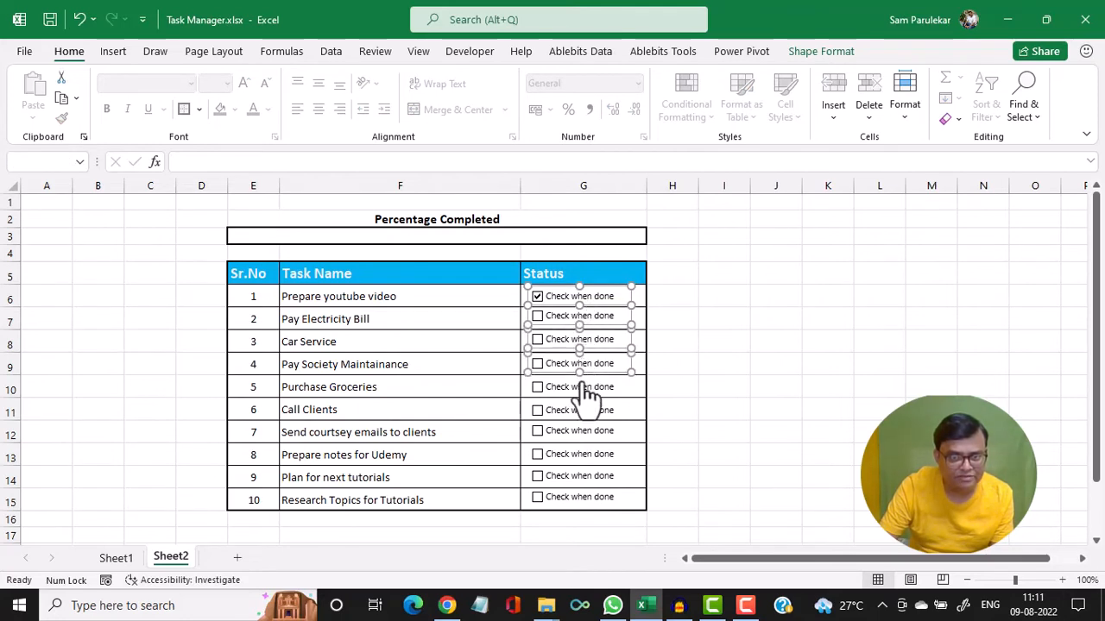
left_click(584, 389, "ctrl")
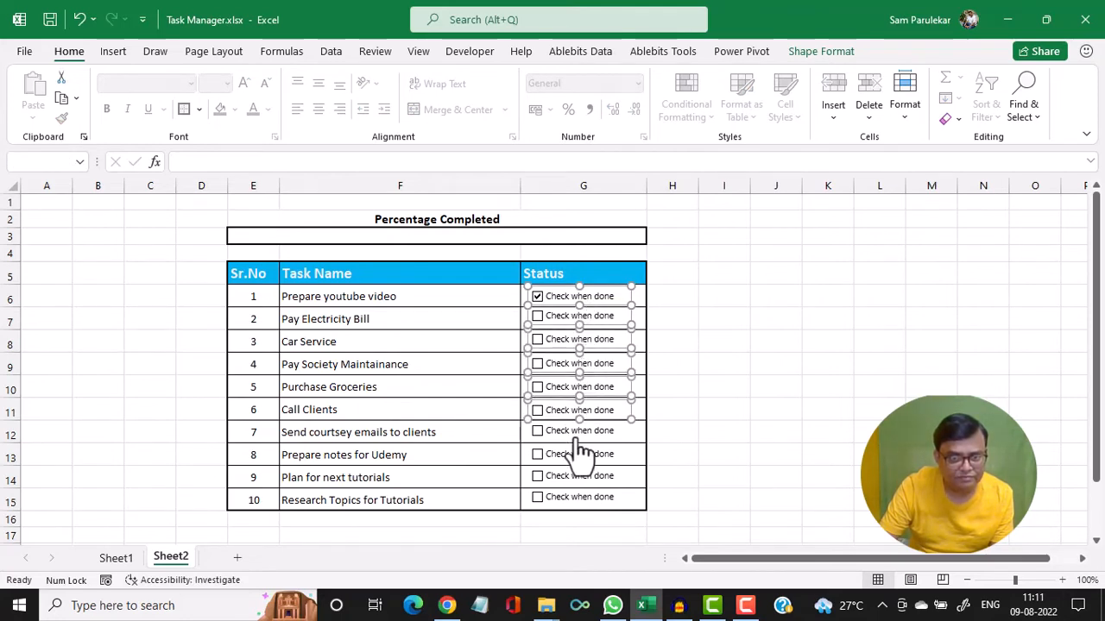
left_click(584, 463, "ctrl")
left_click(592, 483, "ctrl")
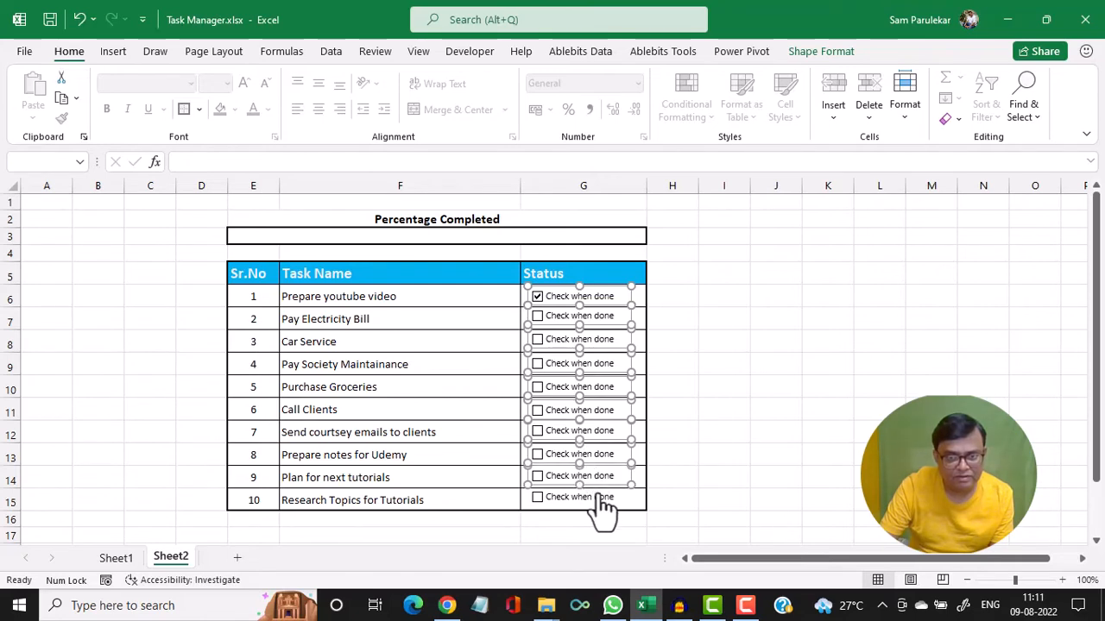
left_click(596, 496, "ctrl")
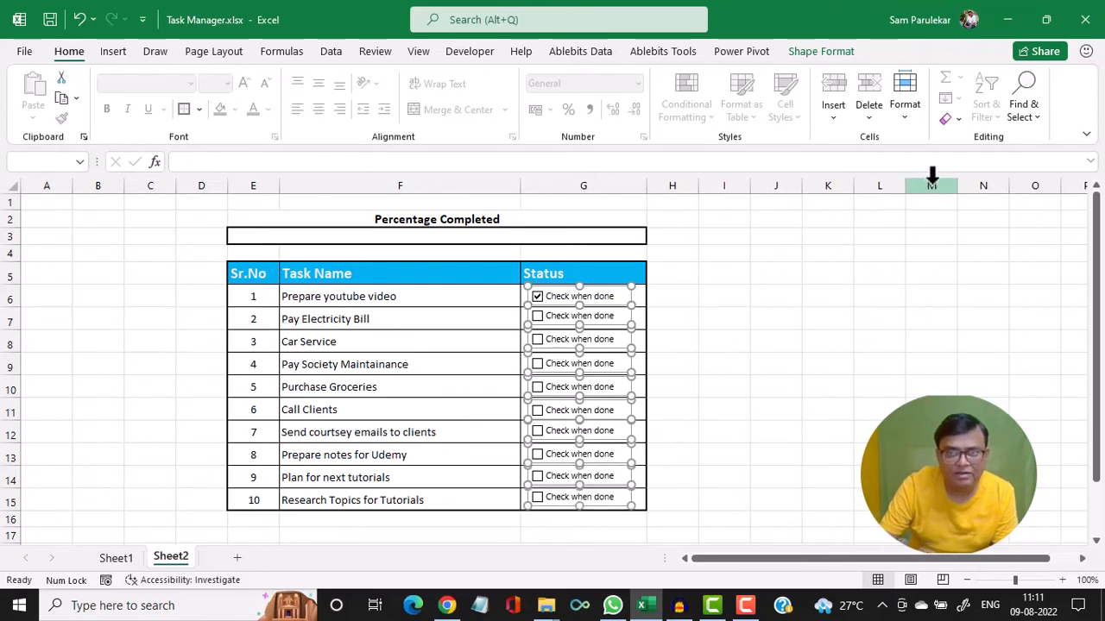
left_click(824, 52)
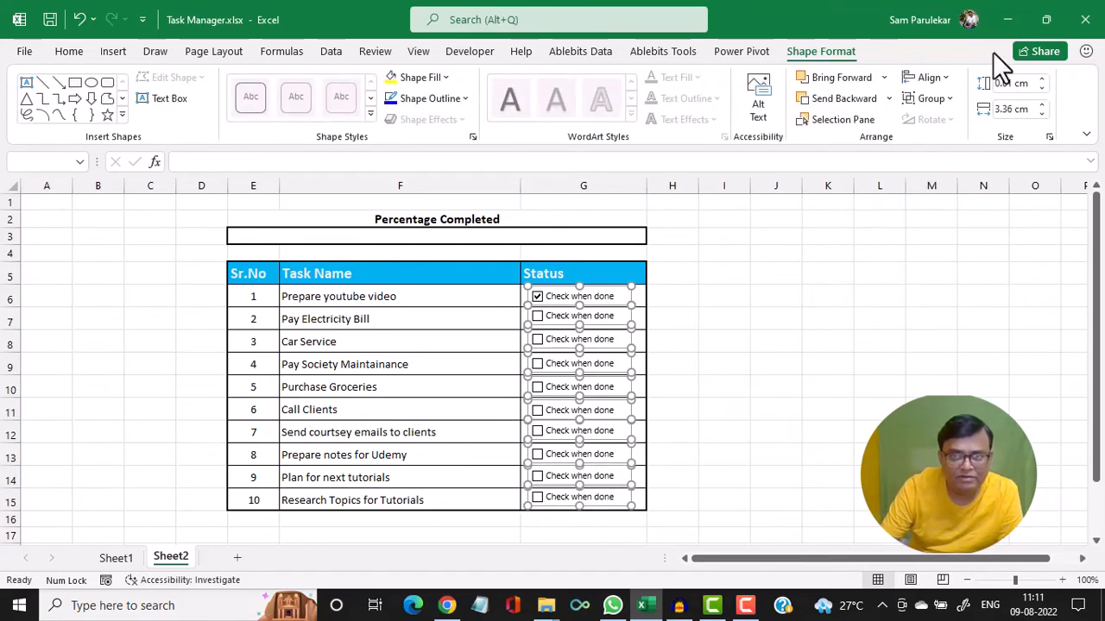
left_click(944, 79)
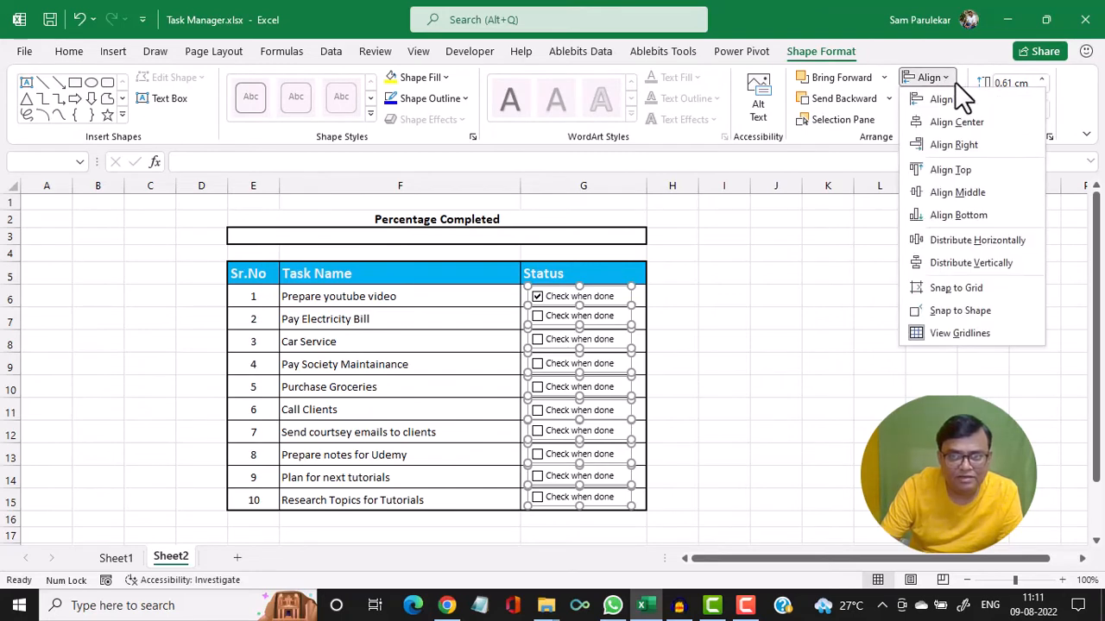
left_click(971, 263)
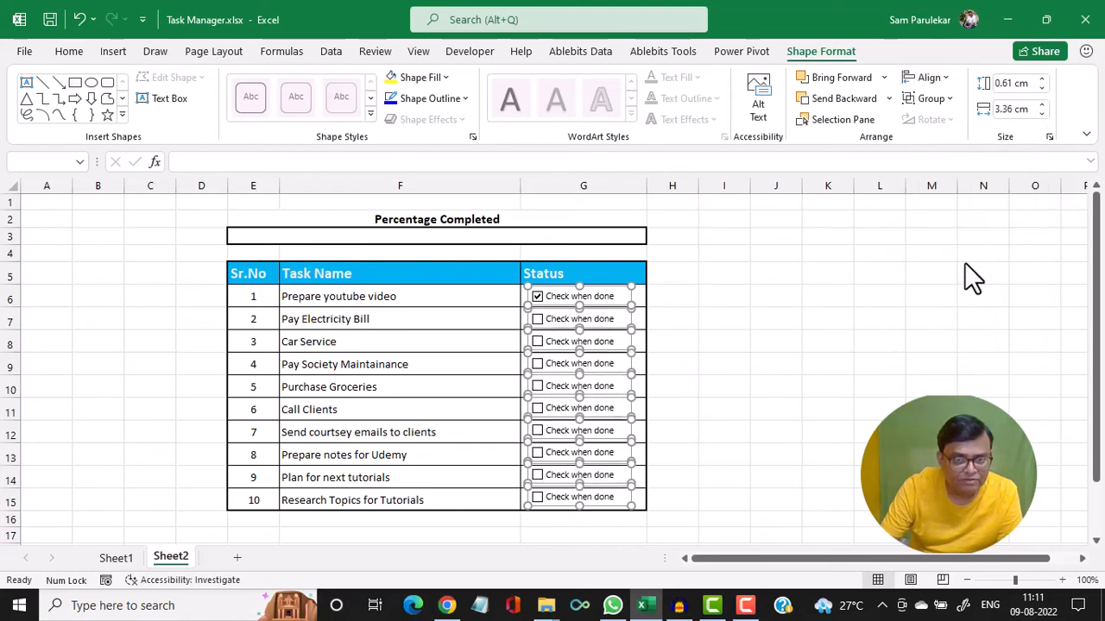
left_click(736, 344)
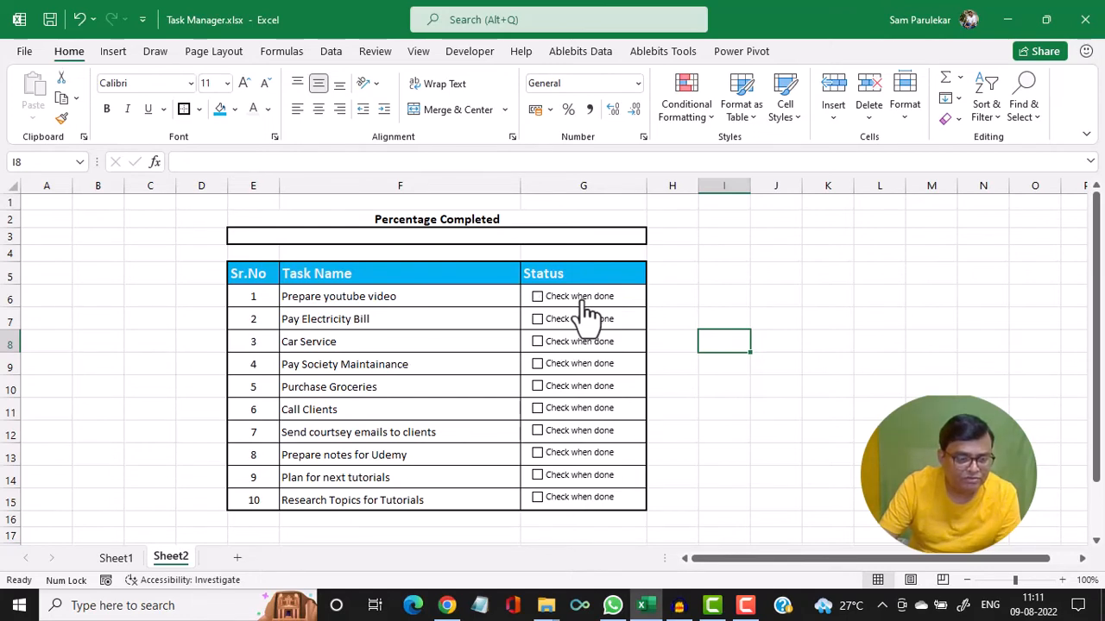
Link the Prepare youtube video check box to cell $H$6 and tick it to test the link
left_click(584, 298, "ctrl")
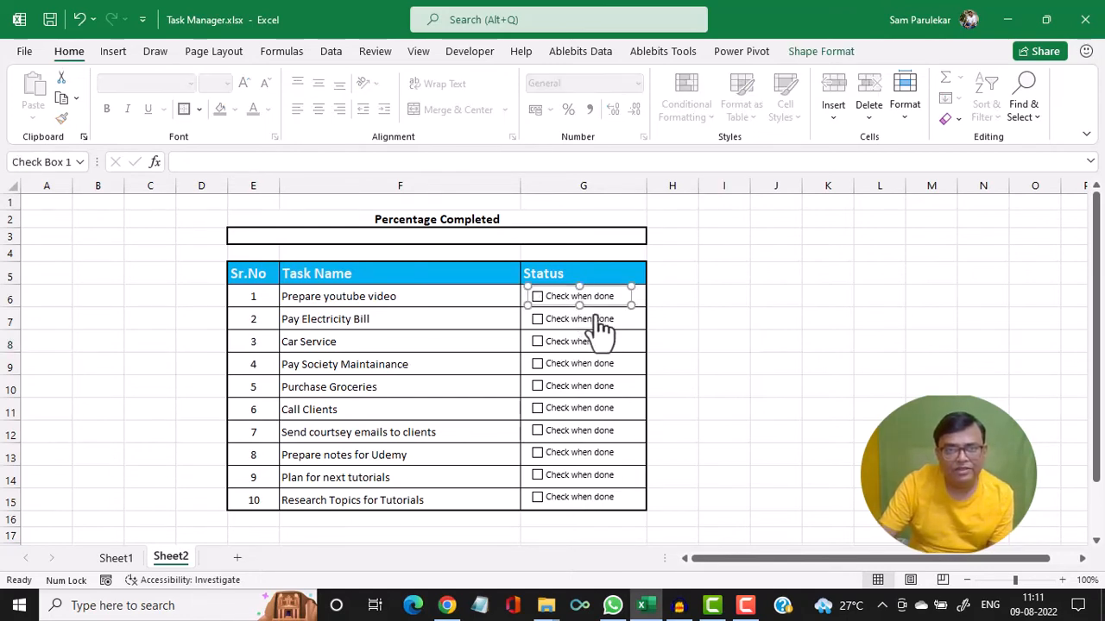
right_click(611, 307)
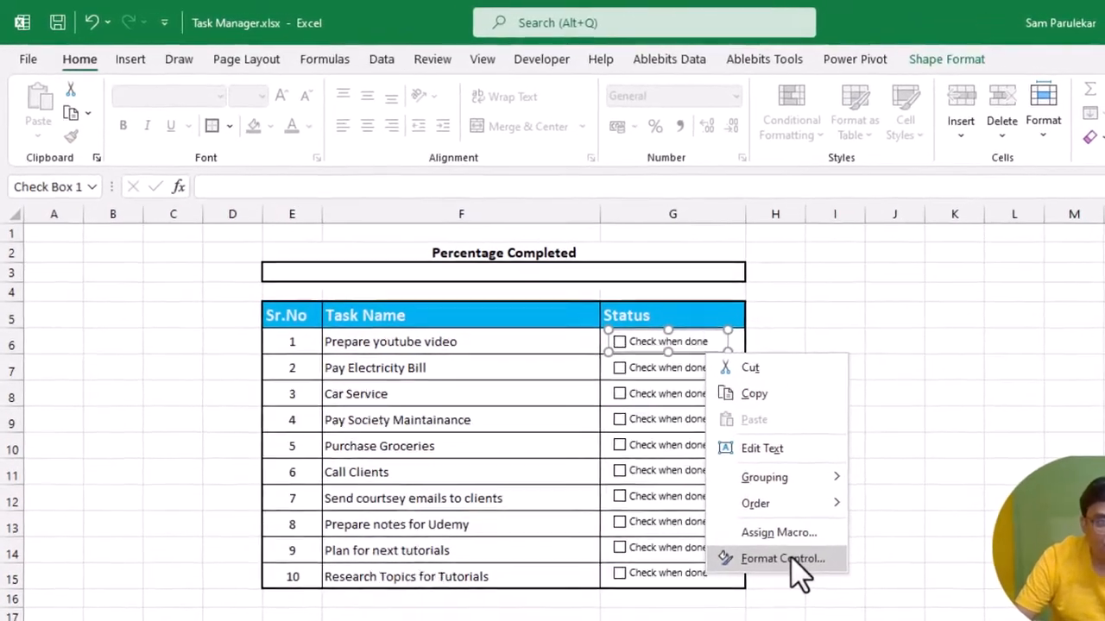
left_click(681, 485)
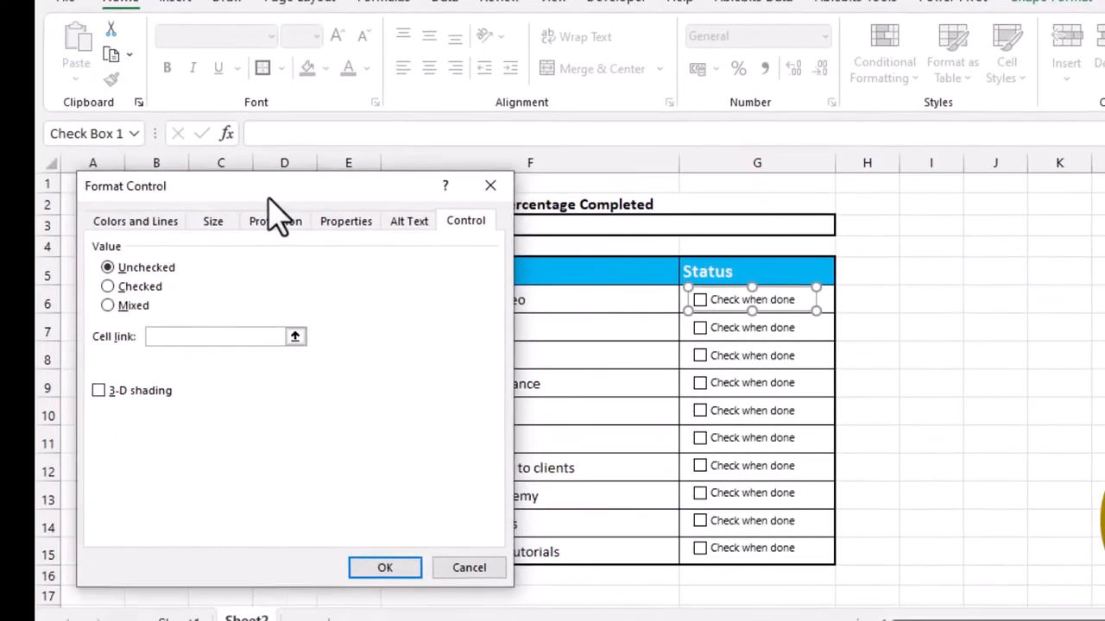
left_click(869, 307)
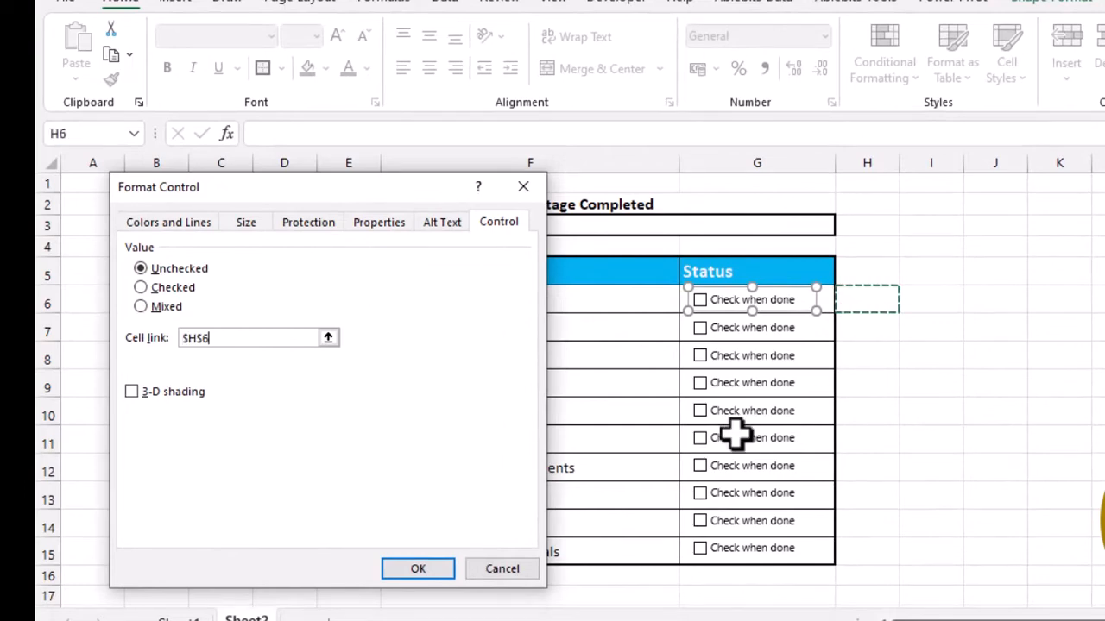
left_click(434, 577)
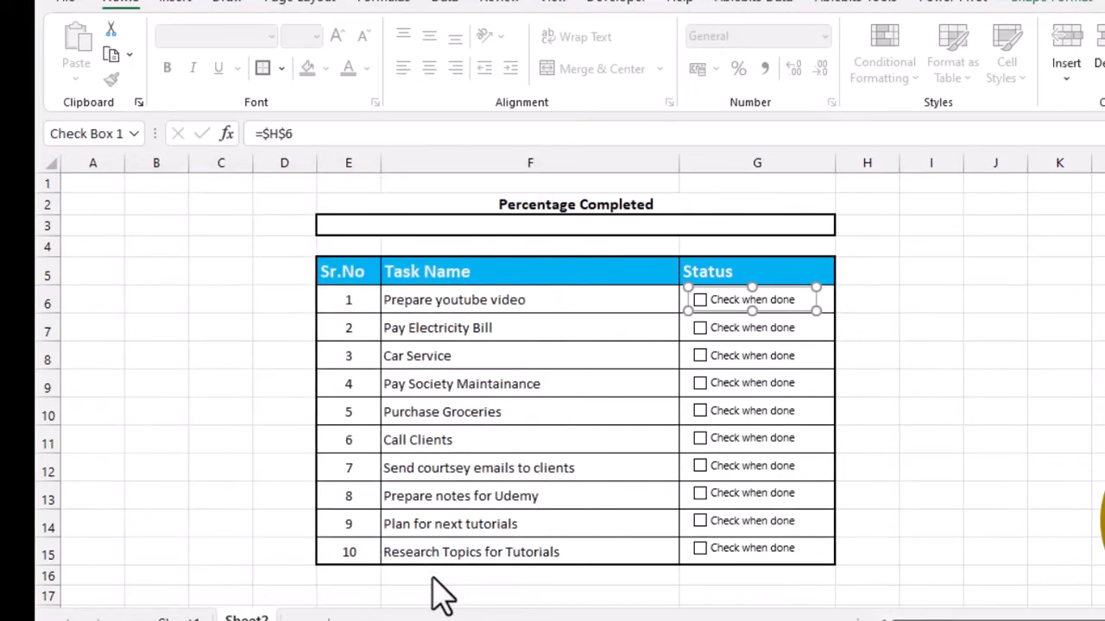
left_click(922, 412)
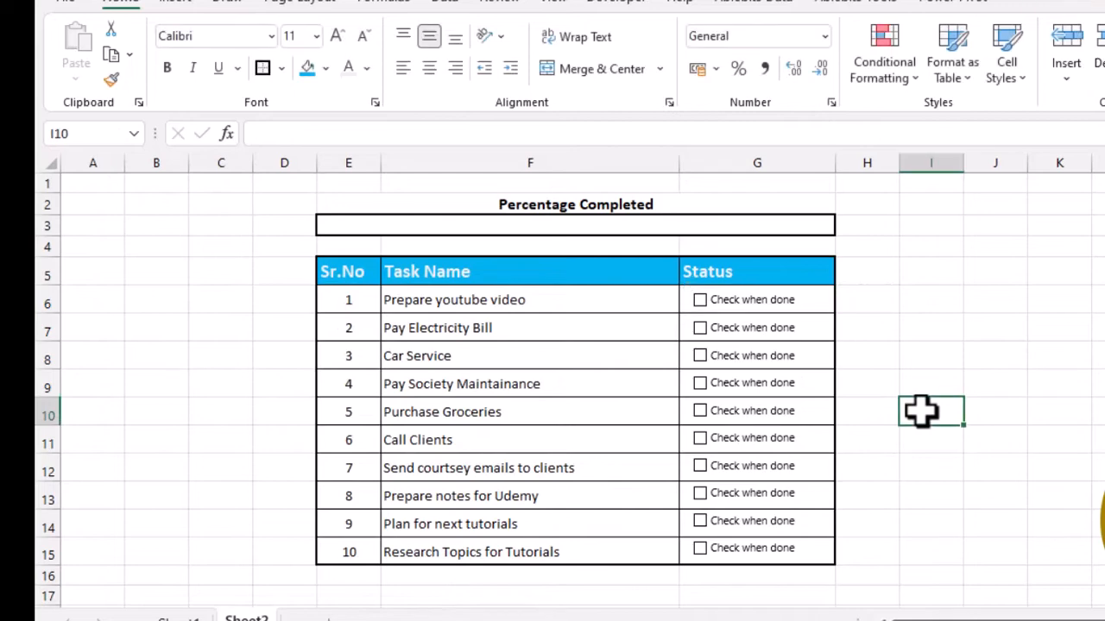
left_click(700, 302)
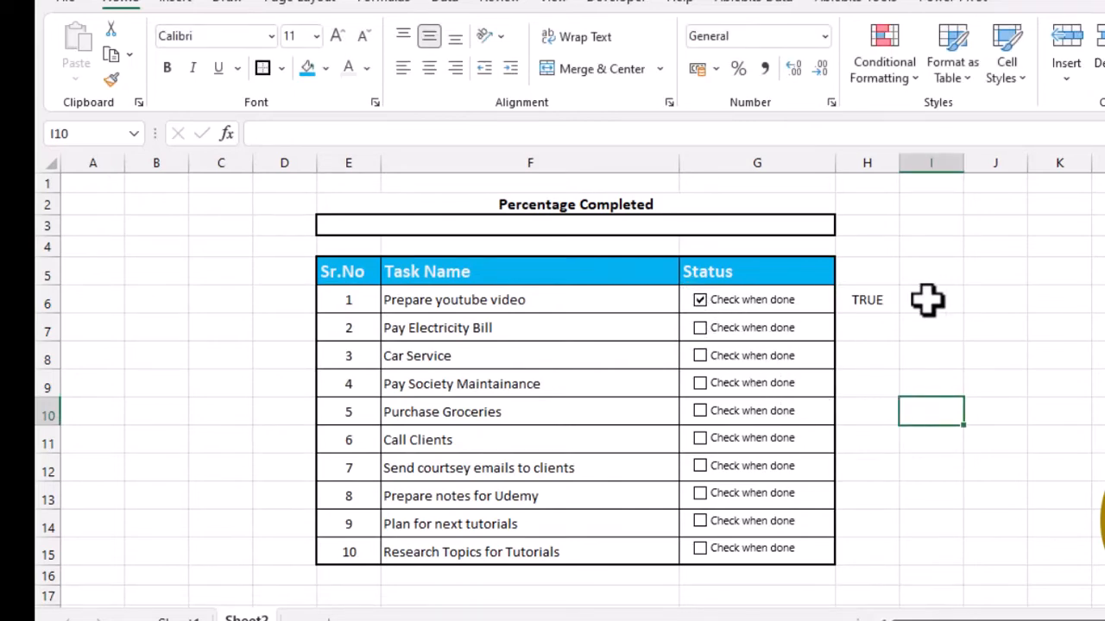
Link the Pay Electricity Bill check box to cell $H$7
left_click(736, 331, "ctrl")
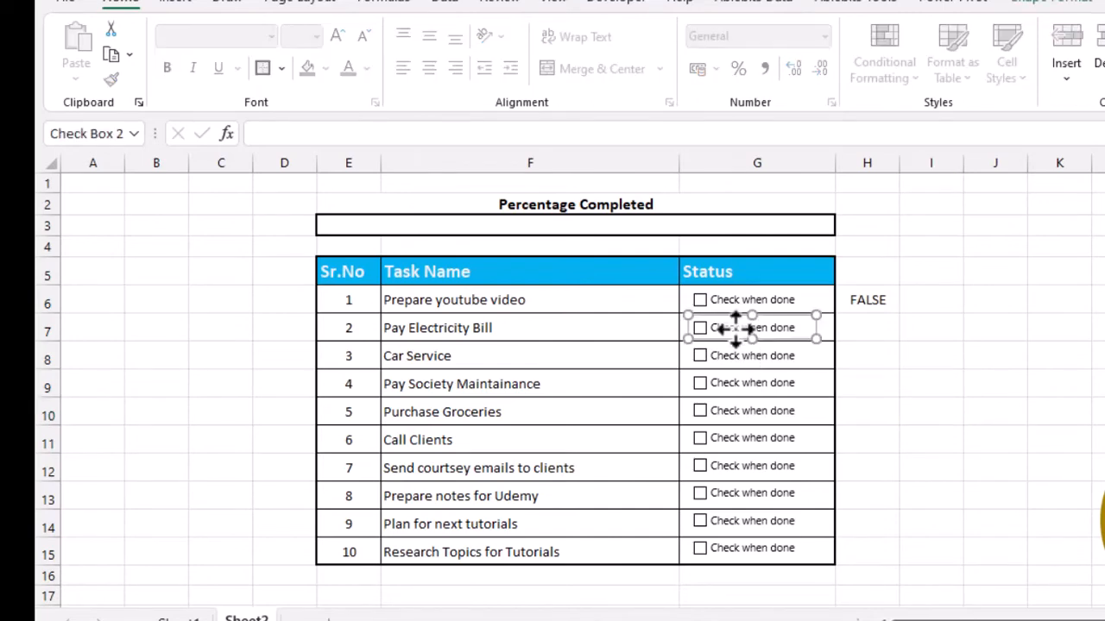
right_click(735, 328)
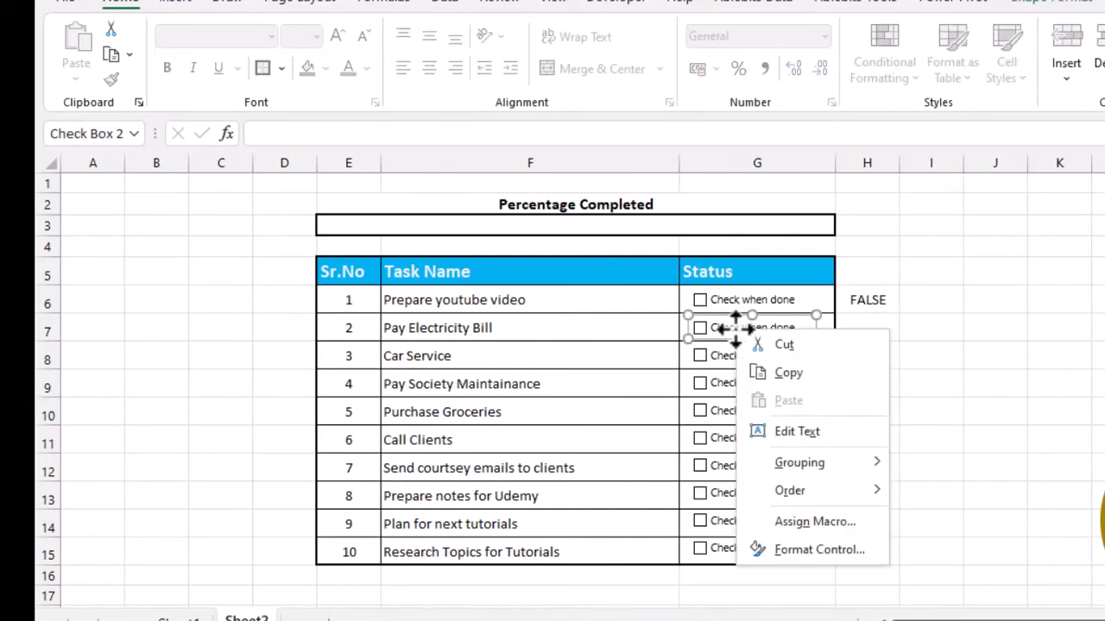
left_click(824, 548)
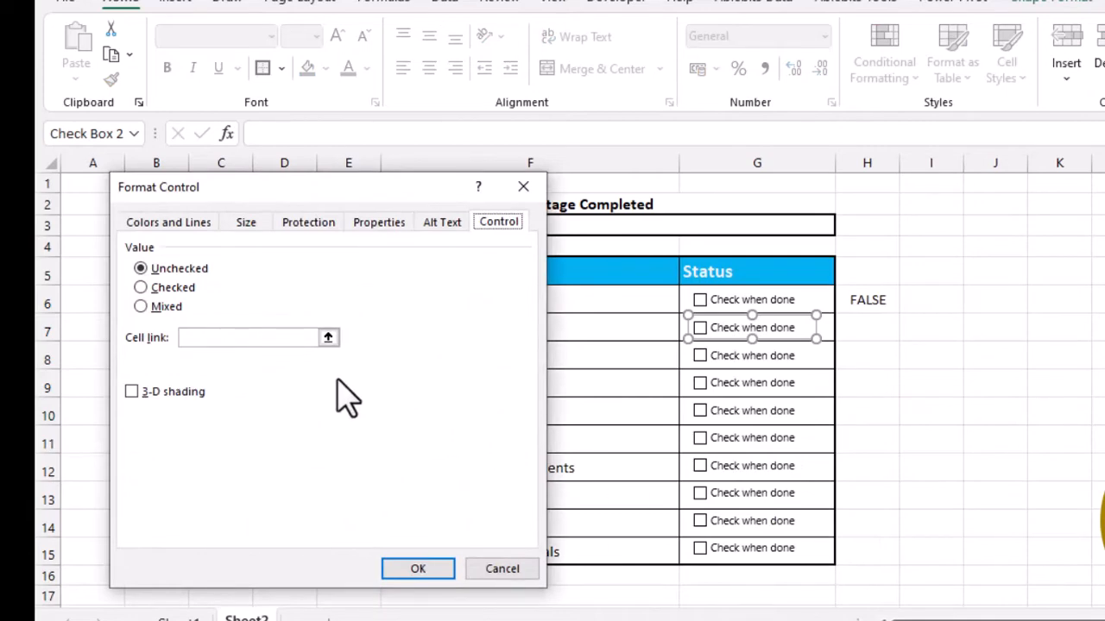
left_click(865, 328)
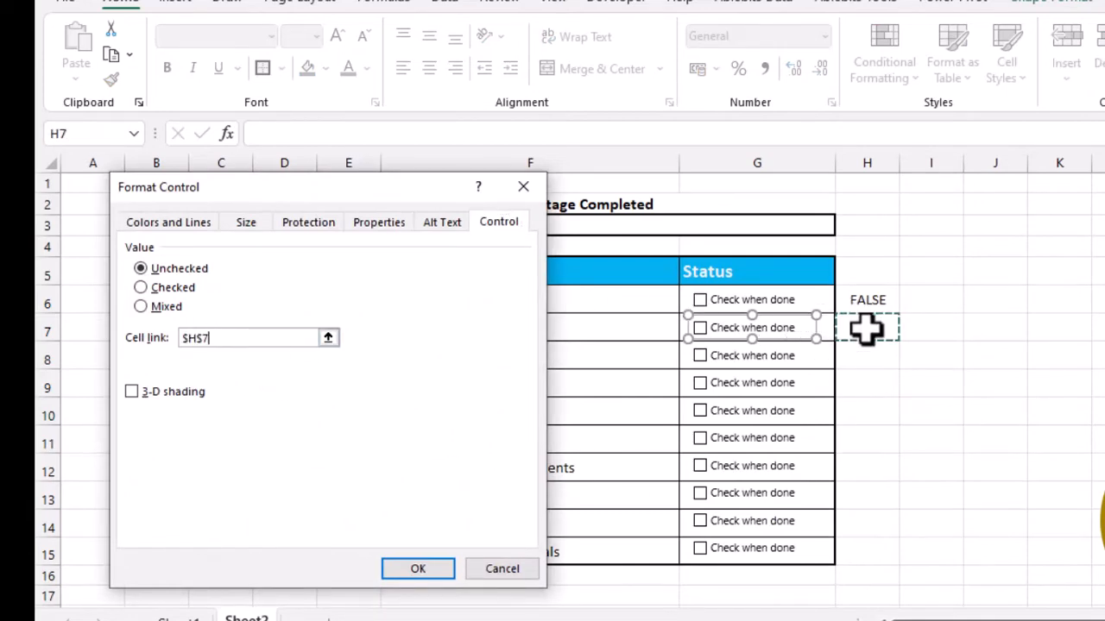
left_click(432, 569)
left_click(772, 355, "ctrl")
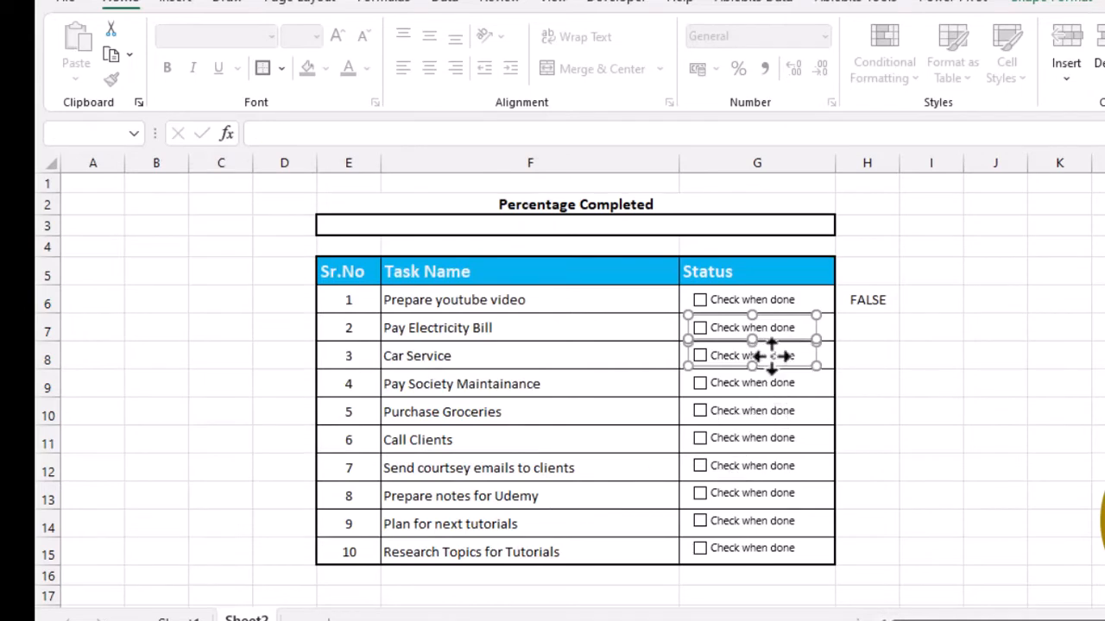
right_click(794, 369)
left_click(854, 353)
key("Escape")
key("Escape")
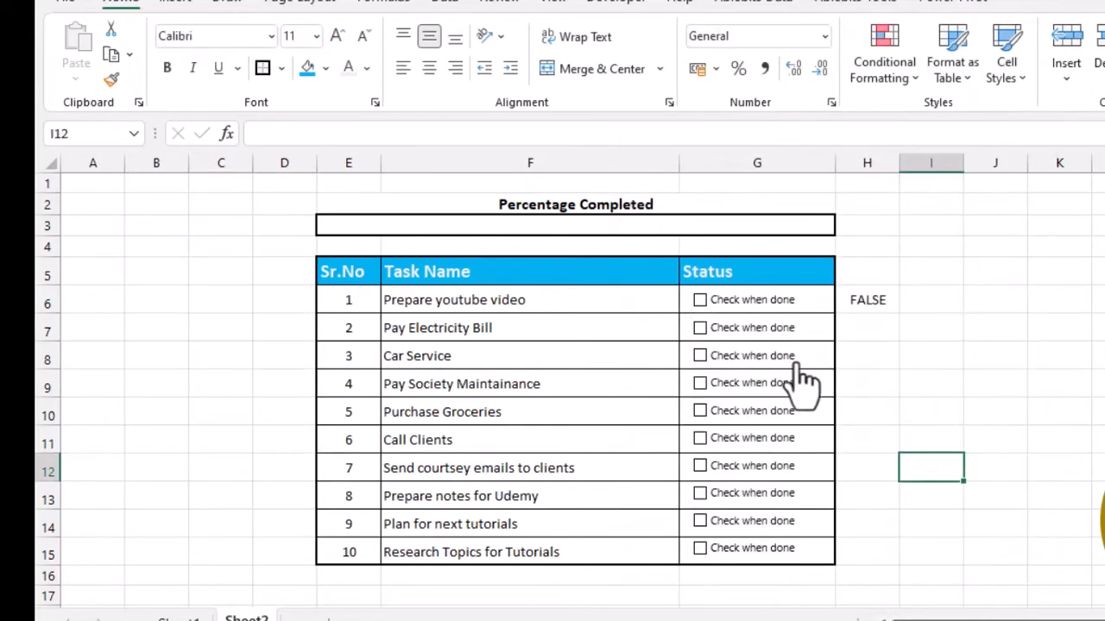
Link the Car Service check box to cell $H$8
left_click(785, 369, "ctrl")
right_click(785, 368)
left_click(851, 584)
left_click(867, 356)
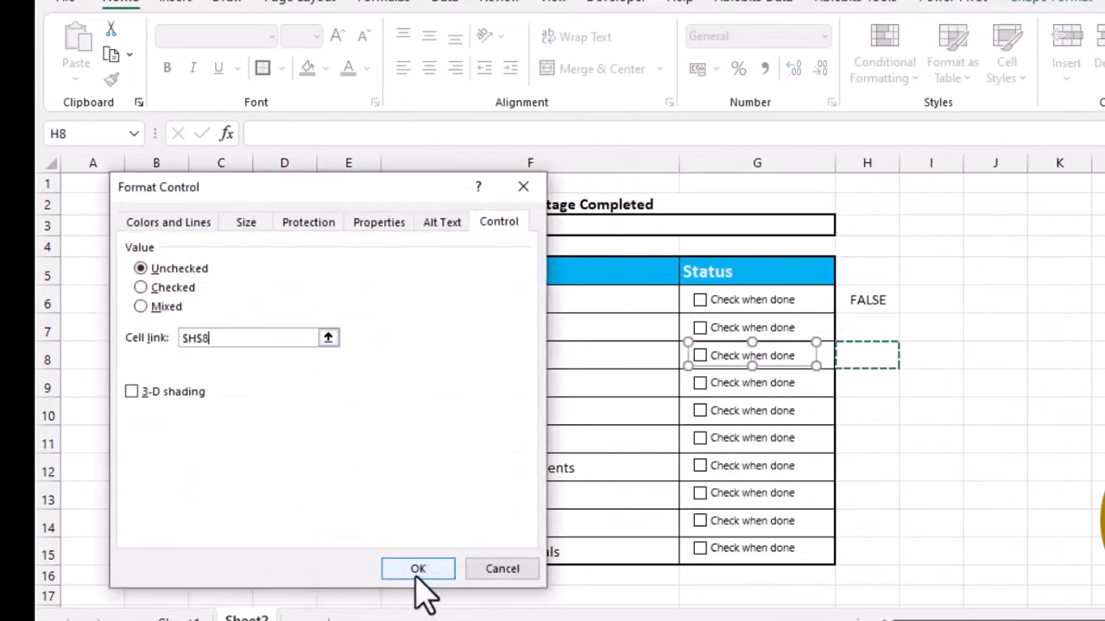
left_click(420, 570)
Link the Pay Society Maintainance check box to cell $H$9 and deselect it
right_click(781, 382)
left_click(850, 598)
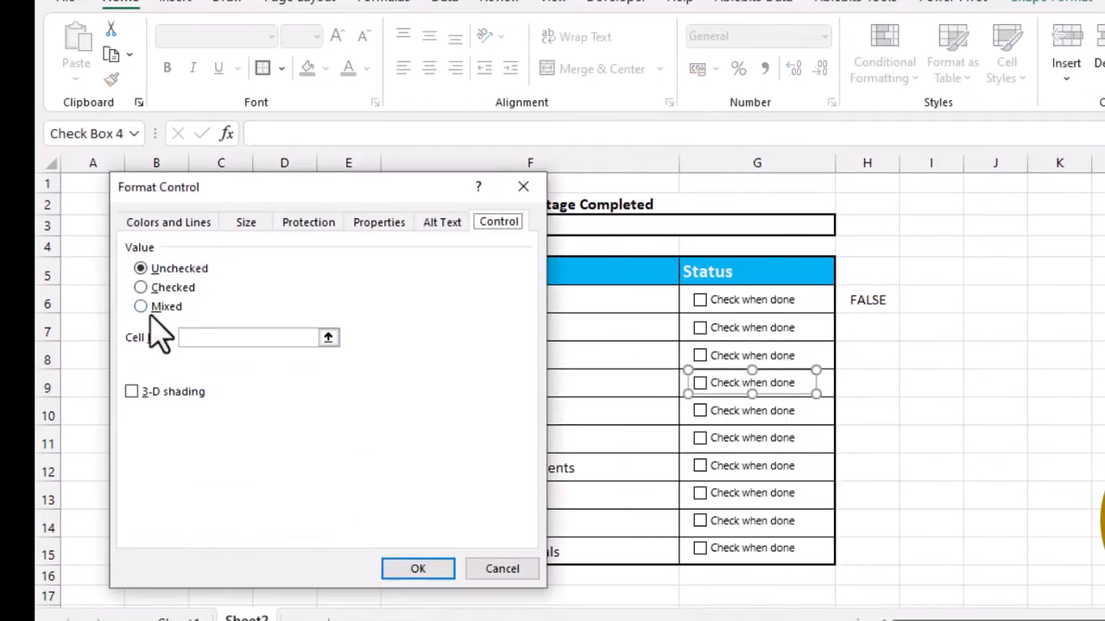
left_click(866, 382)
left_click(419, 569)
left_click(890, 421)
Link the Purchase Groceries check box to cell $H$10 and deselect it
right_click(800, 420)
left_click(863, 618)
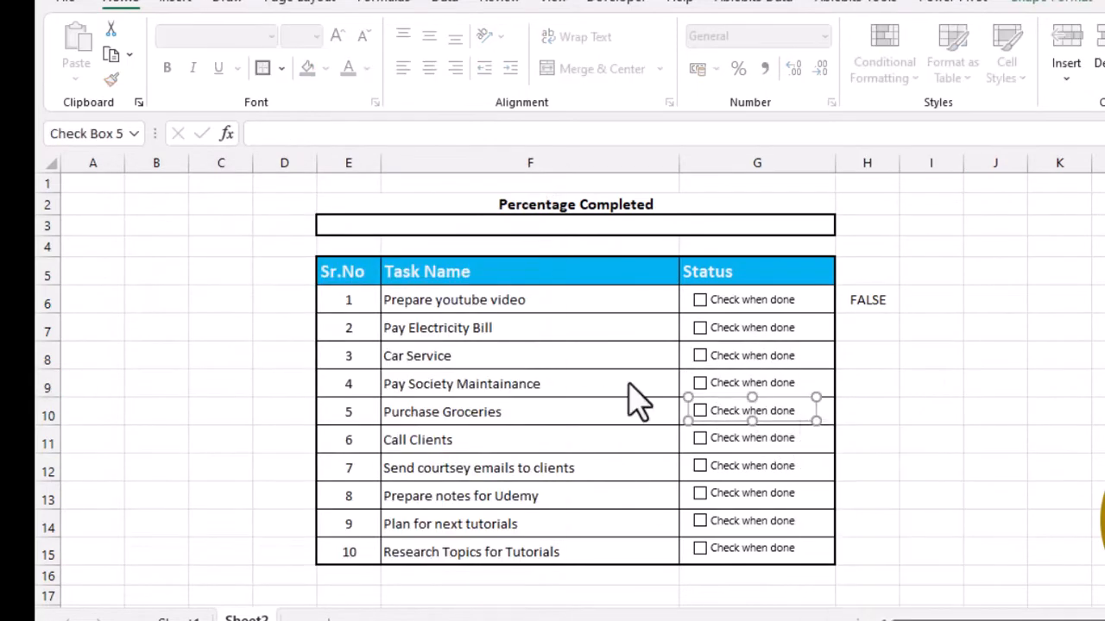
left_click(229, 340)
left_click(867, 410)
left_click(420, 570)
left_click(975, 487)
Link the Call Clients check box to cell $H$11 and deselect it
right_click(770, 441)
left_click(799, 431)
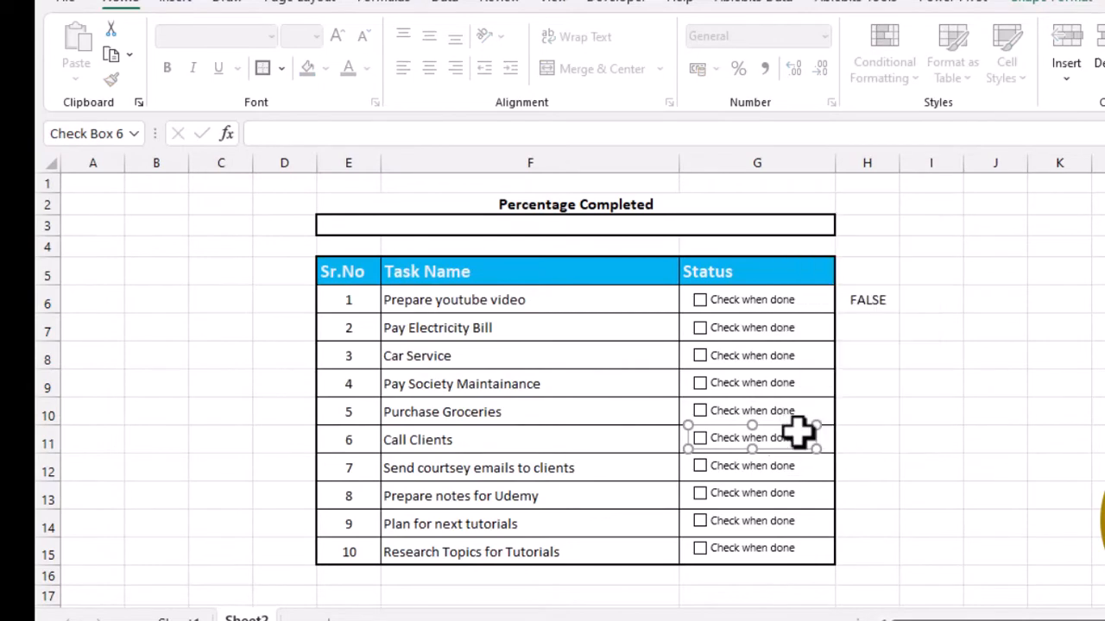
left_click(866, 438)
key("Return")
left_click(1060, 466)
Link the Send courtsey emails to clients check box to cell $H$12 and deselect it
right_click(793, 483)
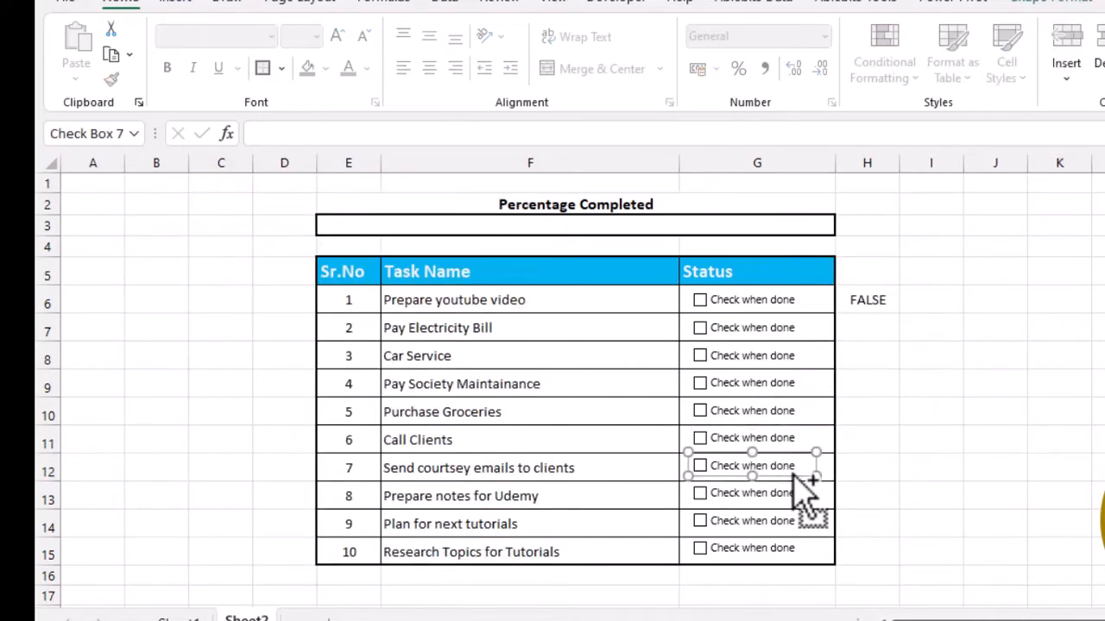
left_click(803, 457)
left_click(855, 466)
key("Return")
left_click(904, 491)
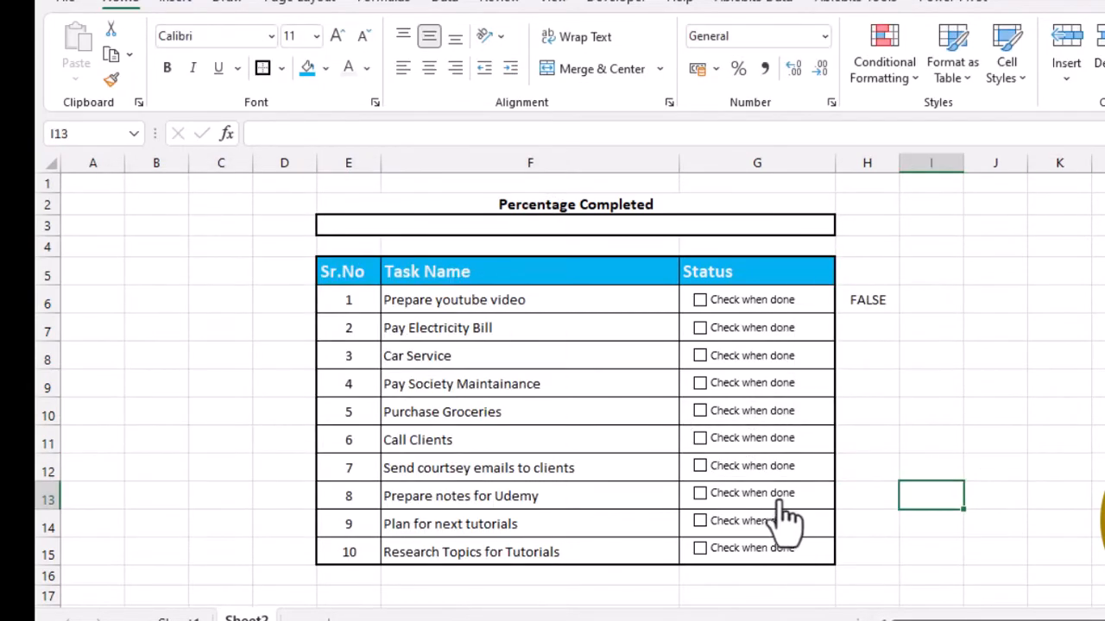
Link the Prepare notes for Udemy check box to cell $H$13 and deselect it
right_click(787, 499)
left_click(871, 487)
left_click(890, 495)
key("Return")
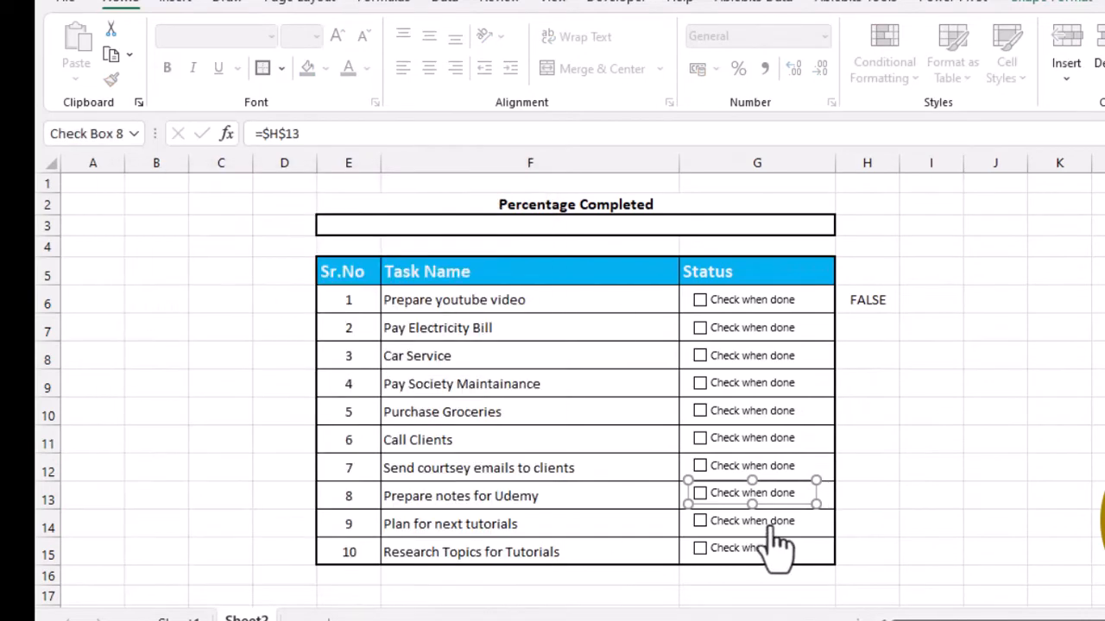
left_click(902, 521)
Link the Plan for next tutorials check box to cell $H$14
right_click(781, 523)
left_click(838, 515)
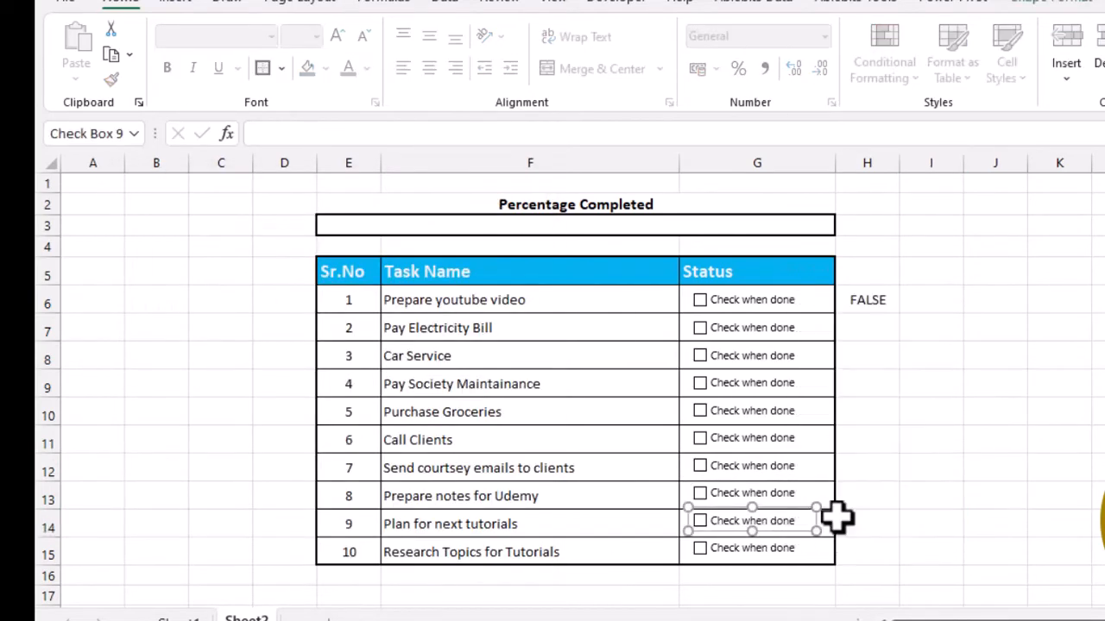
left_click(873, 522)
left_click(418, 569)
Link the Research Topics for Tutorials check box to cell $H$15 and deselect it
left_click(787, 550, "ctrl")
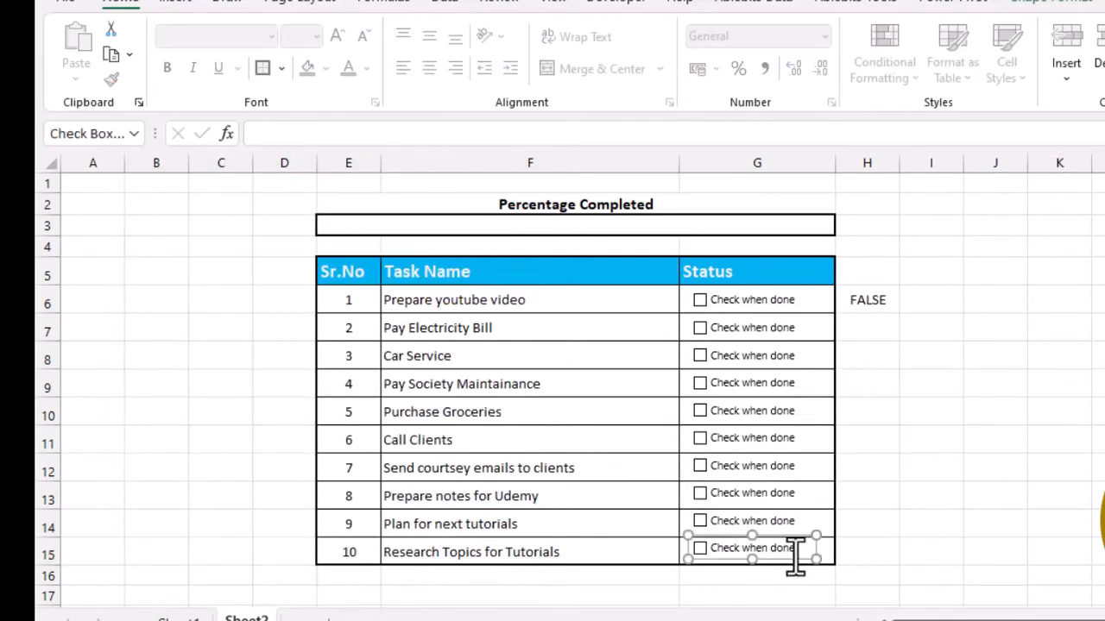
key("ctrl+1")
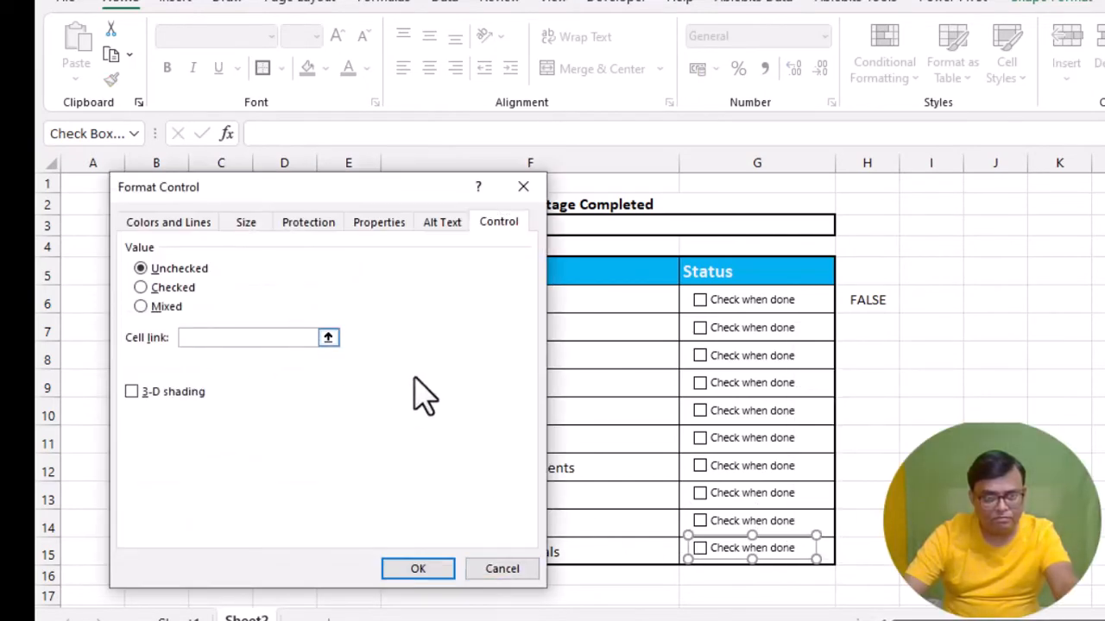
left_click(866, 550)
left_click(436, 572)
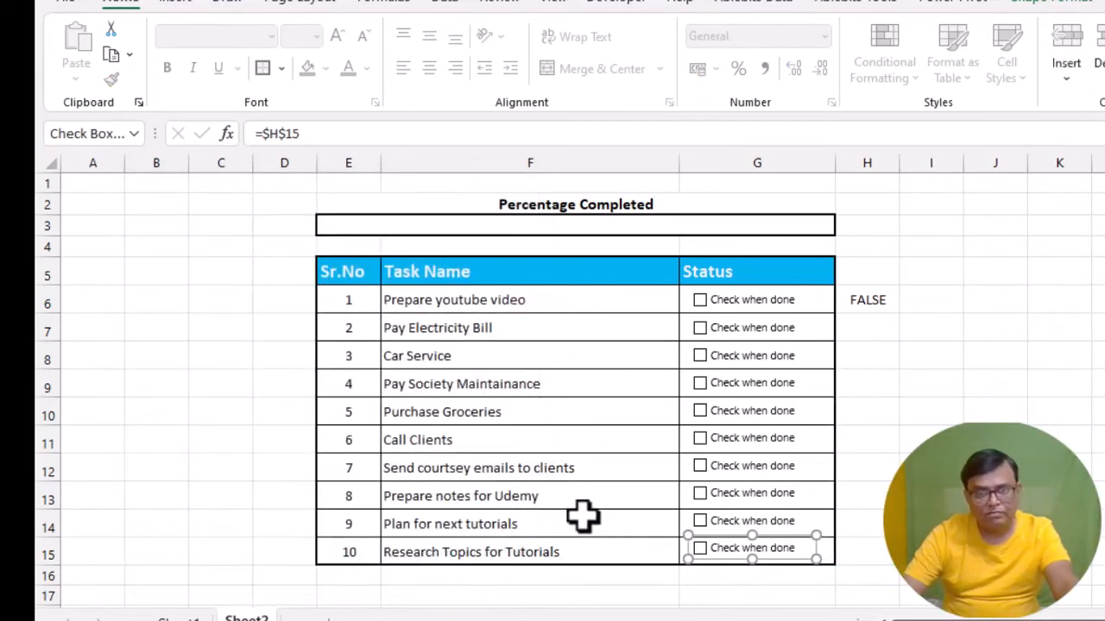
left_click(951, 354)
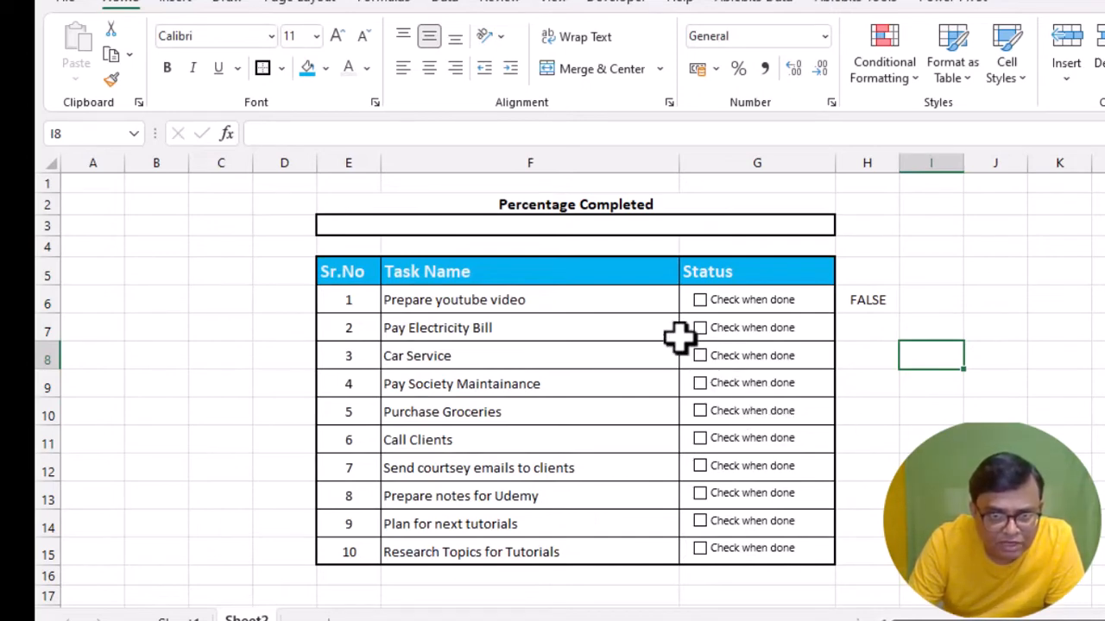
Tick all ten Status check boxes from Prepare youtube video to Research Topics for Tutorials to test their cell links
left_click(700, 301)
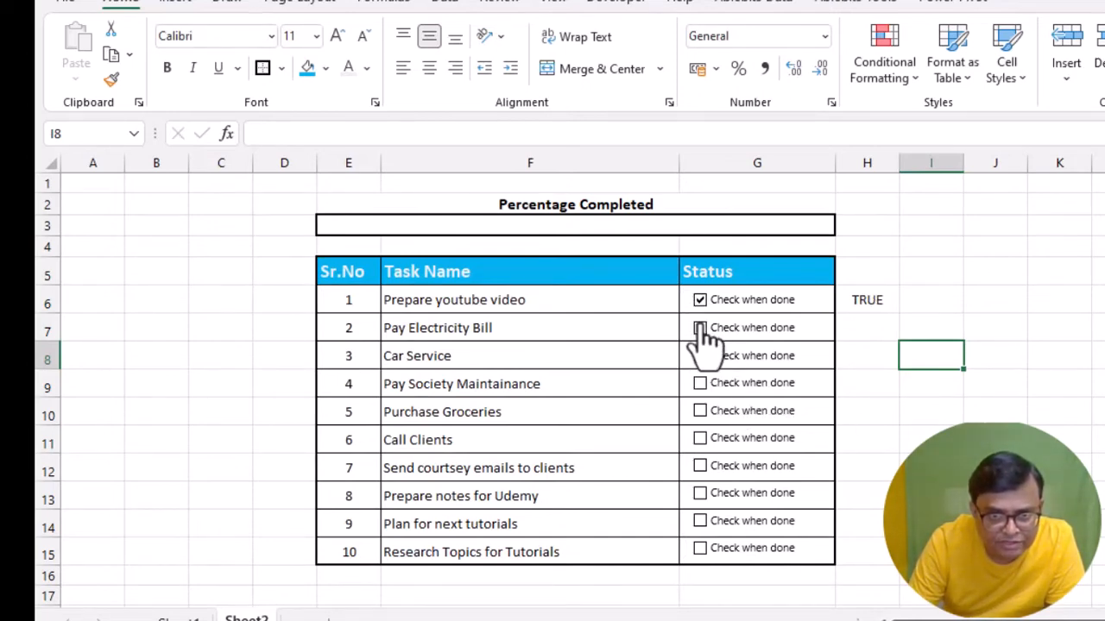
left_click(700, 329)
left_click(700, 357)
left_click(700, 384)
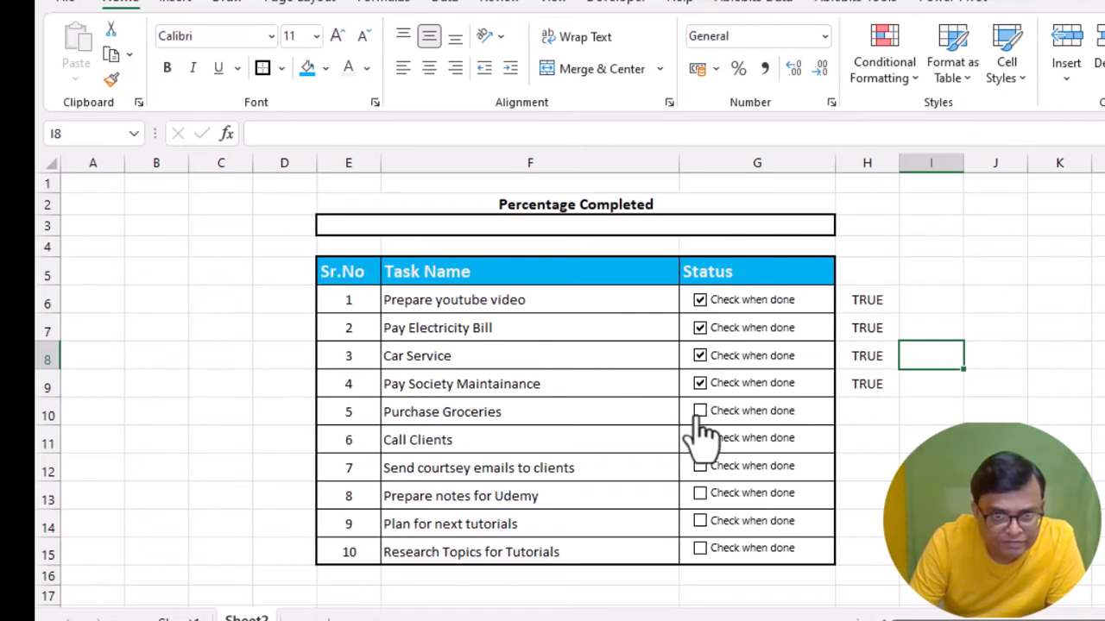
left_click(699, 412)
left_click(700, 440)
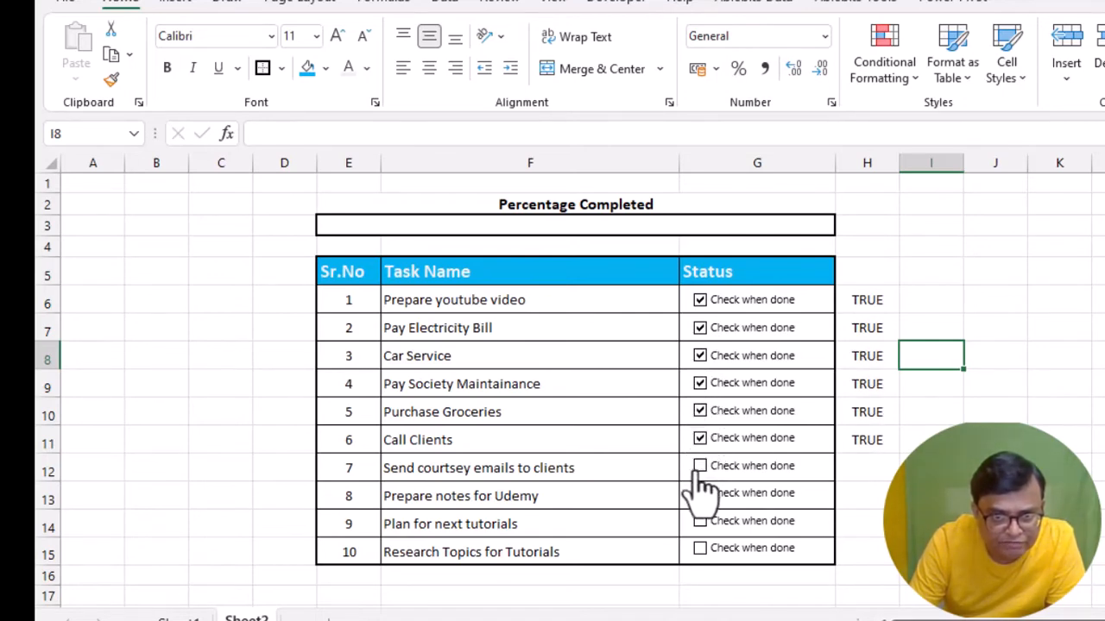
left_click(700, 467)
left_click(700, 494)
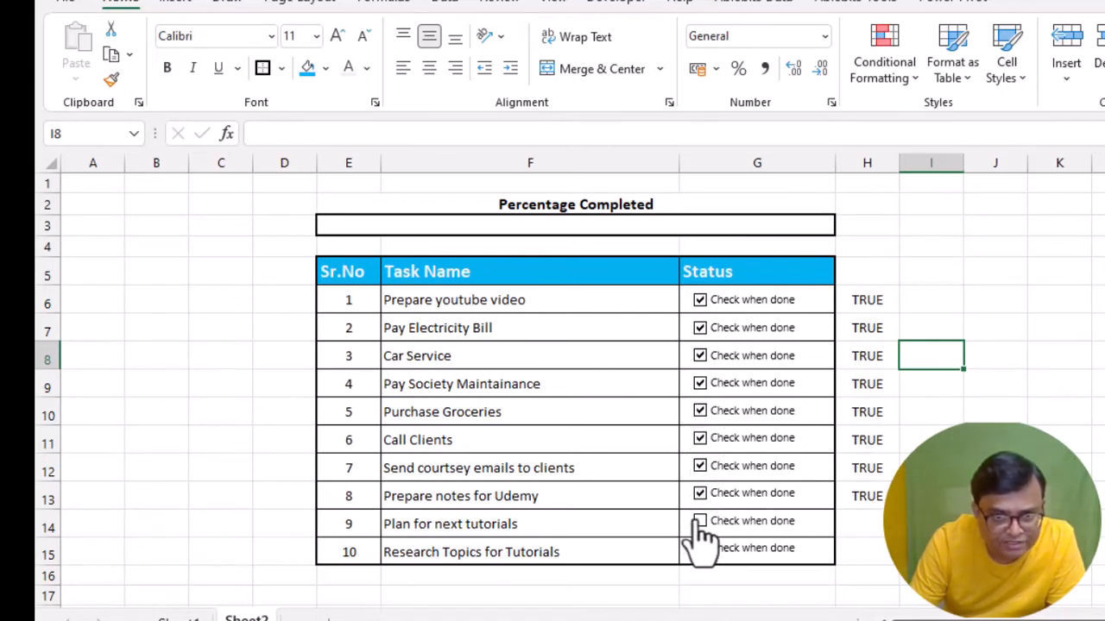
left_click(700, 522)
left_click(699, 549)
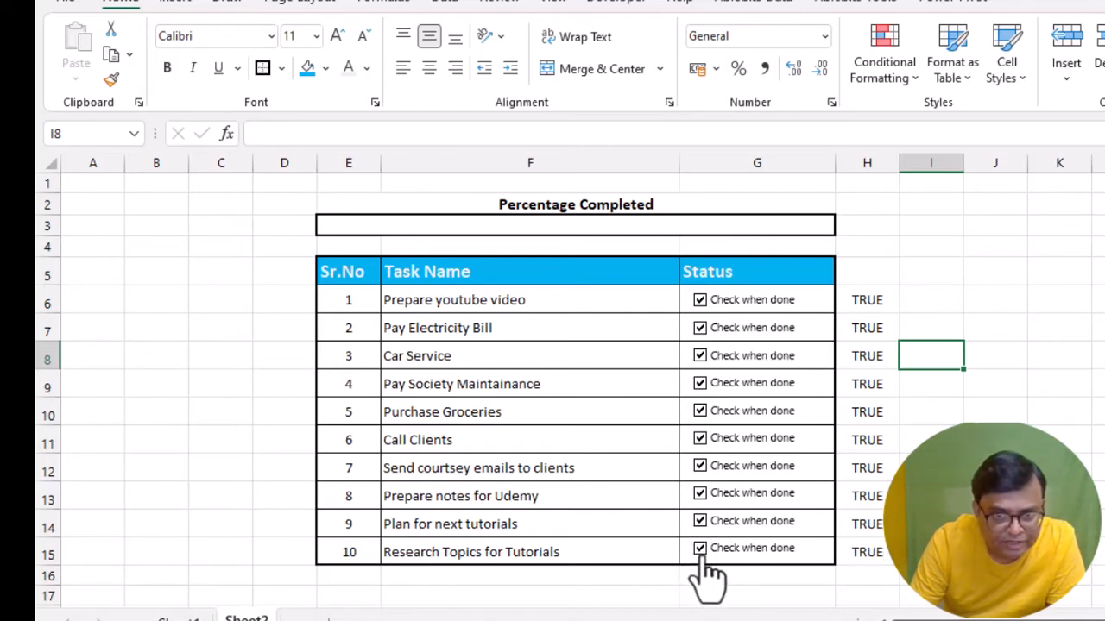
Untick all the Status check boxes, working up from Research Topics for Tutorials, so the linked cells hold FALSE
left_click(700, 549)
left_click(700, 522)
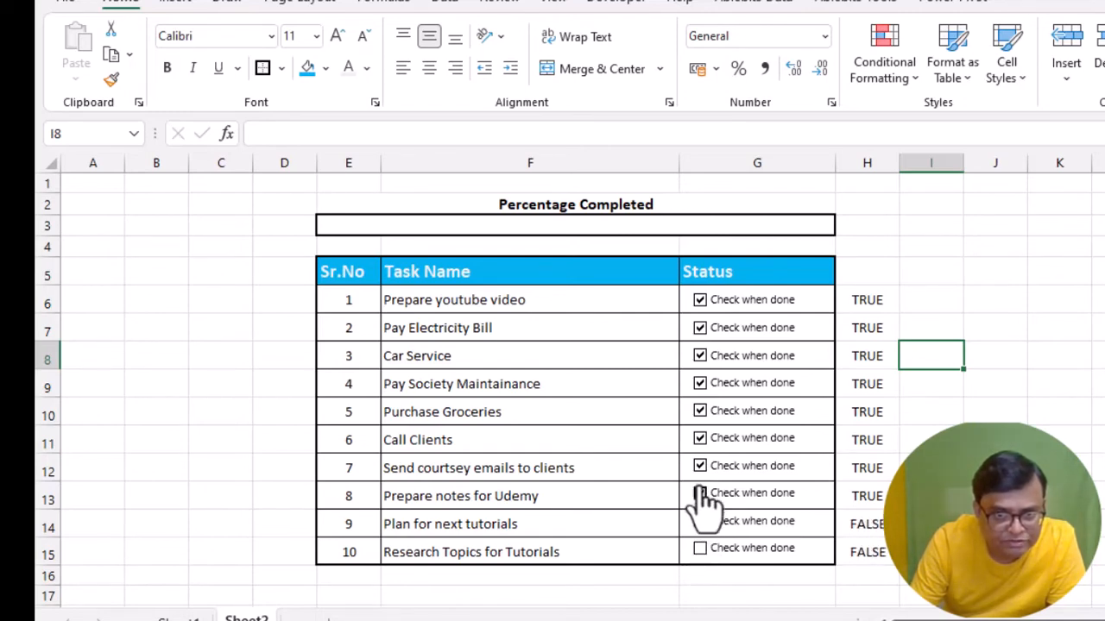
left_click(700, 494)
left_click(700, 466)
left_click(700, 439)
left_click(699, 410)
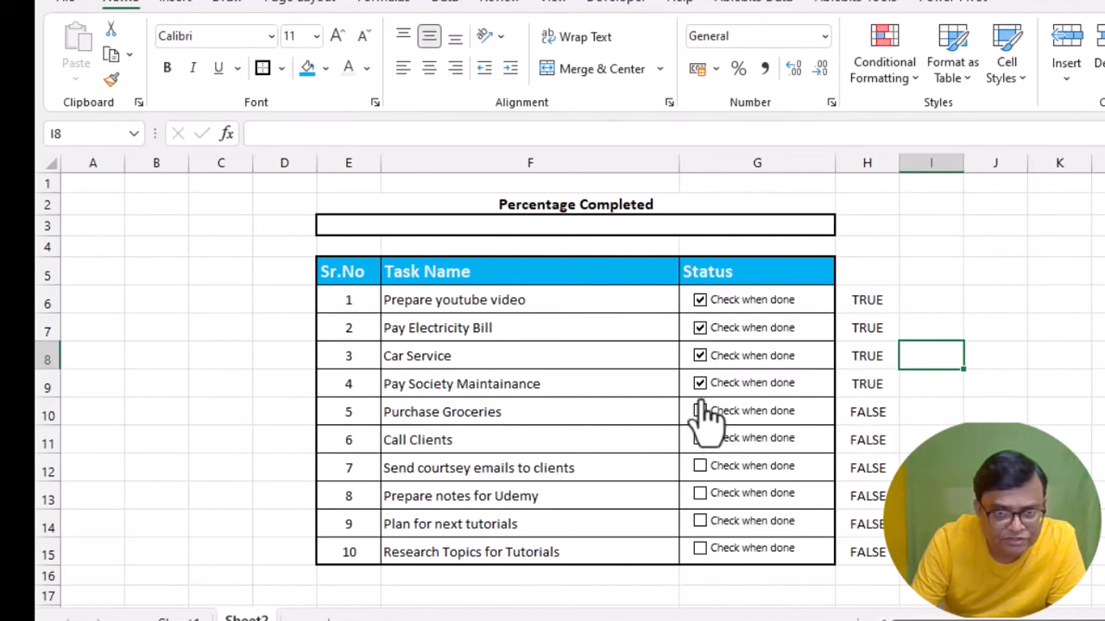
left_click(700, 383)
left_click(700, 355)
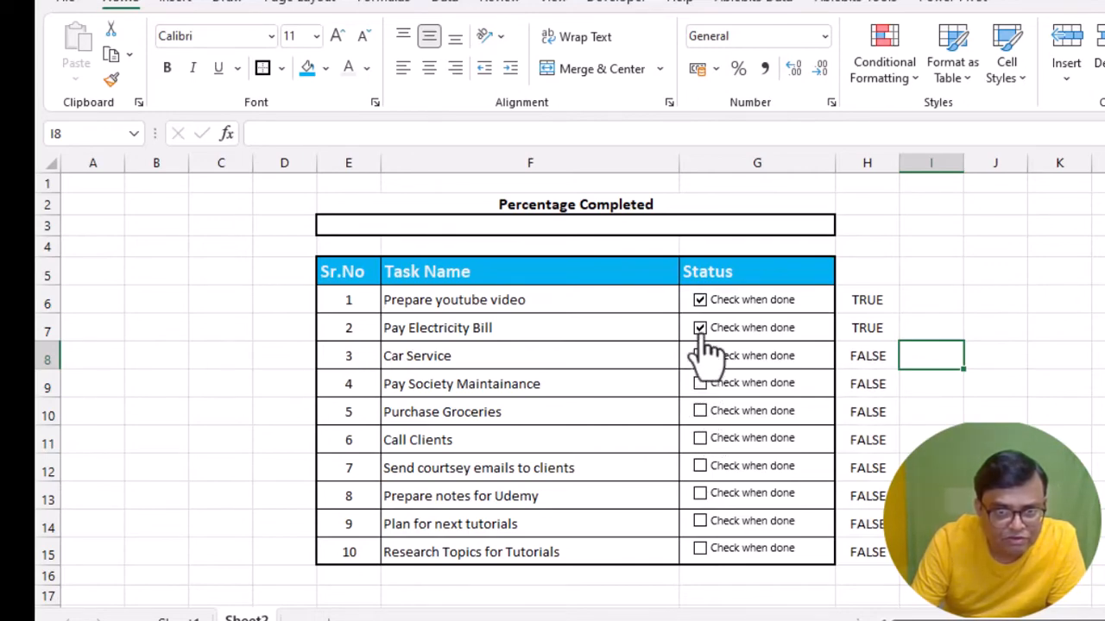
left_click(700, 328)
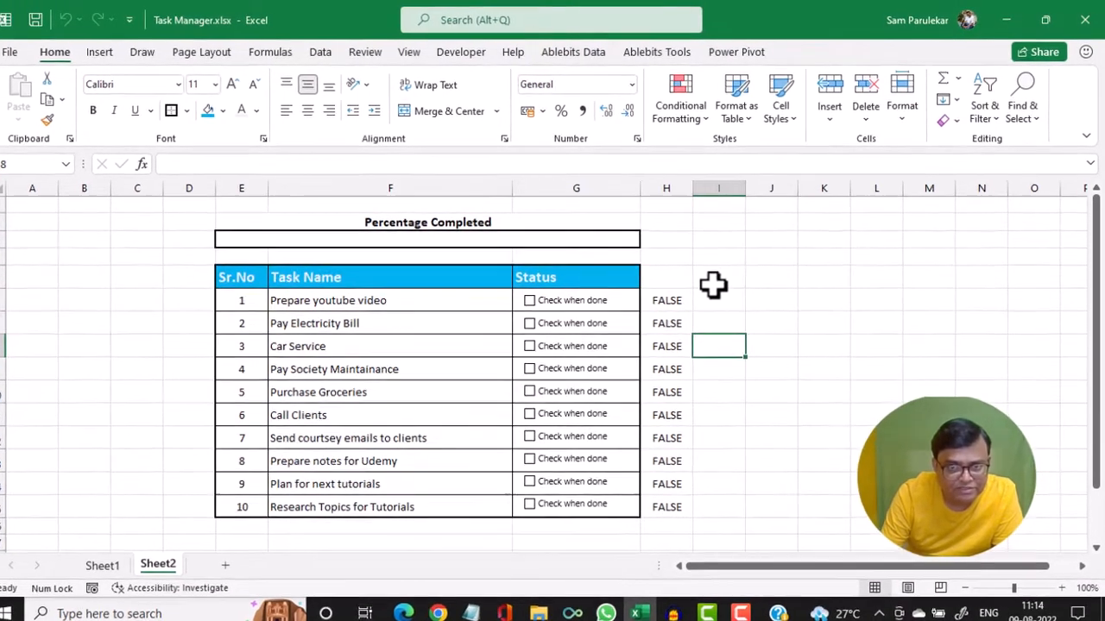
Enter the heading TRUE in cell I5
left_click(724, 276)
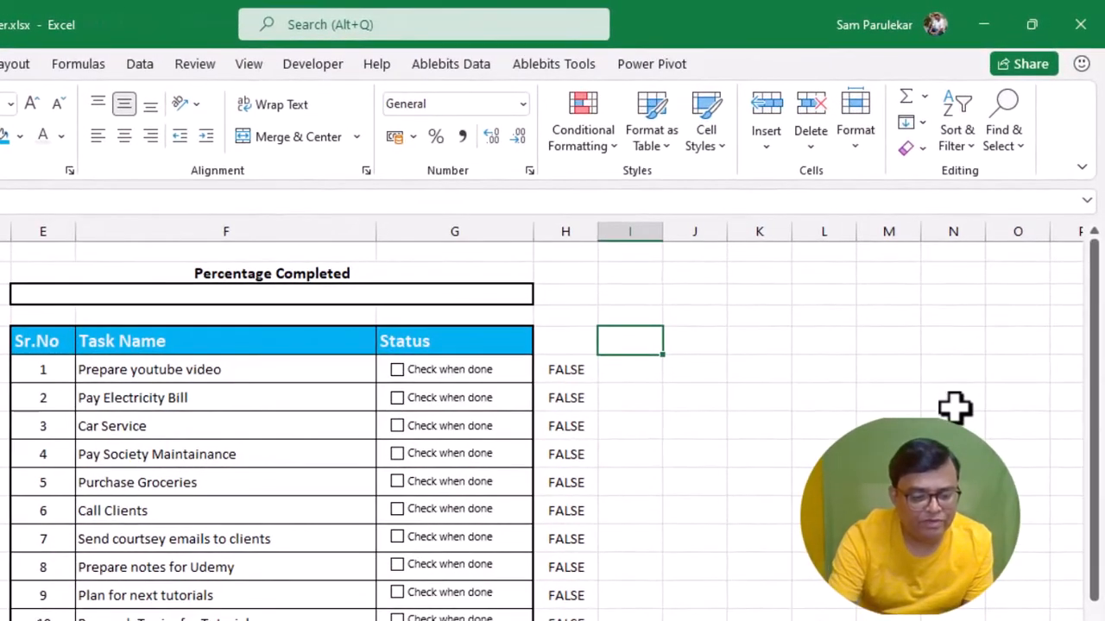
type("zzzzzzzzzzzzz")
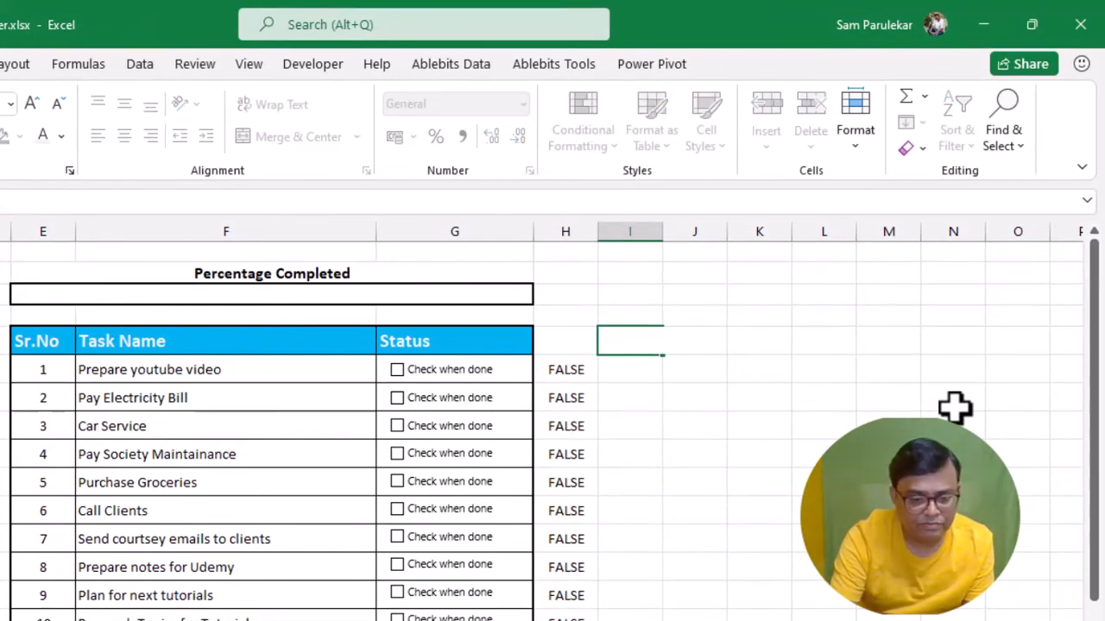
type("ue")
key("Return")
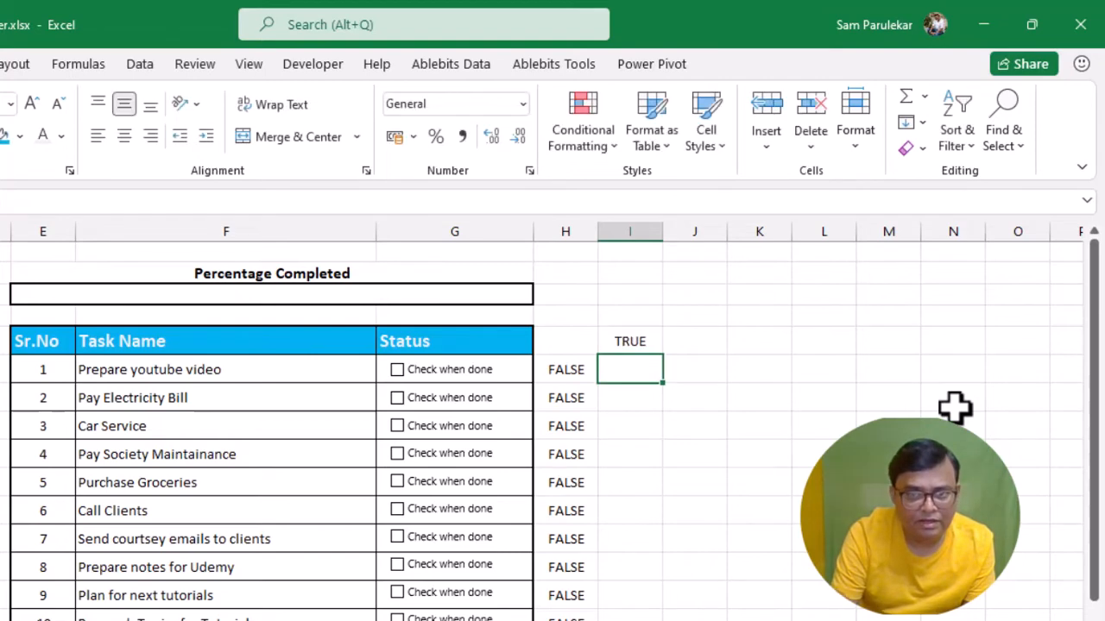
Enter a COUNTIF formula in cell I6 that counts "true" in the range H6:H15
type("=")
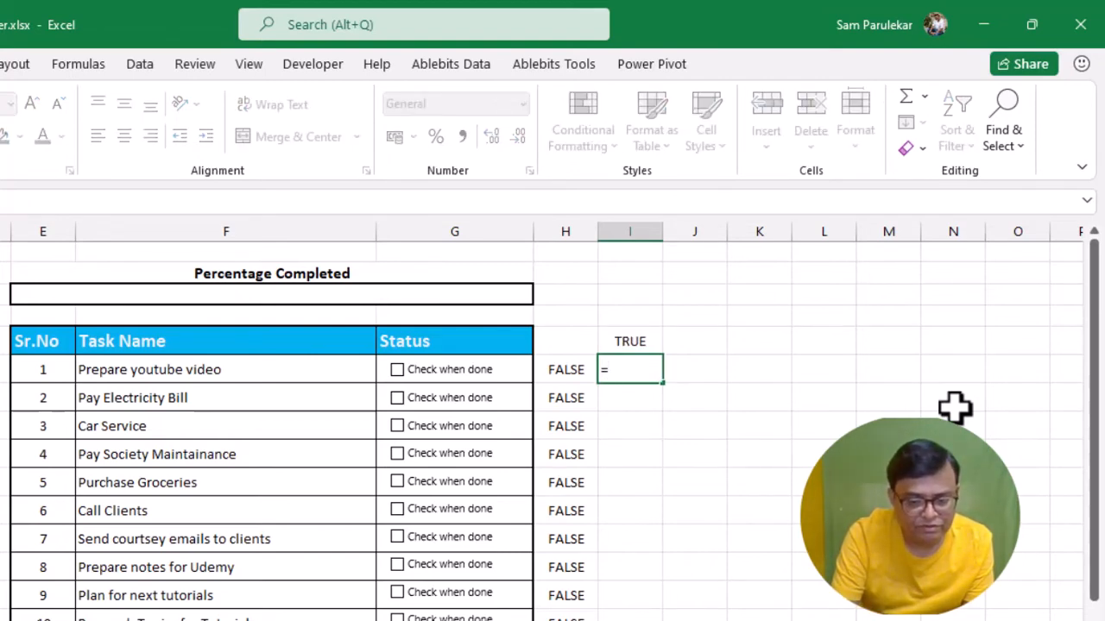
type("countif")
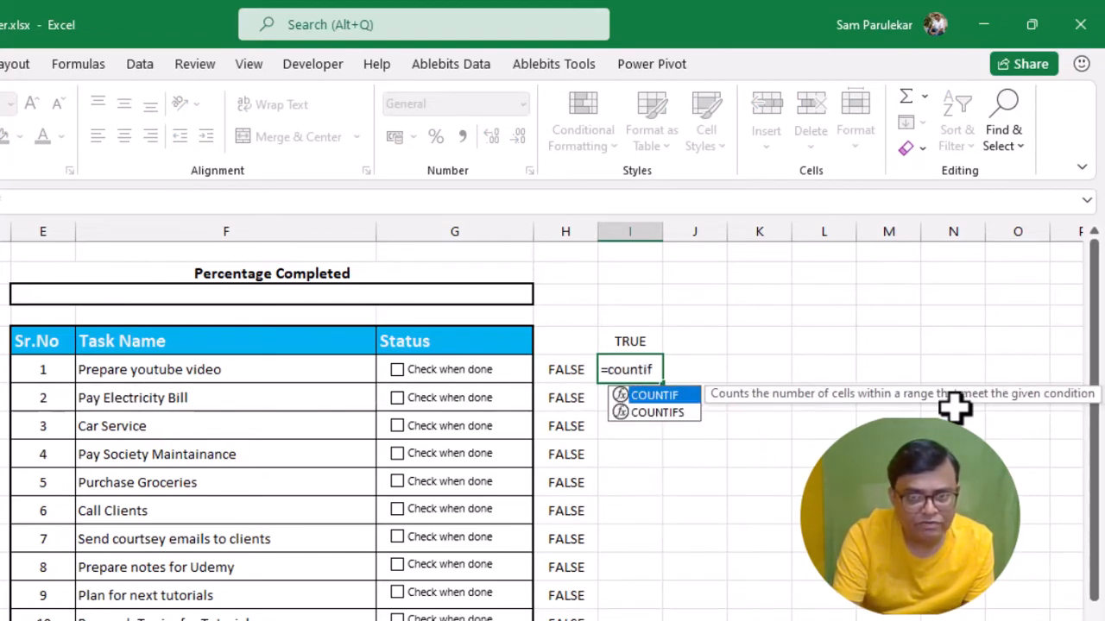
type("(")
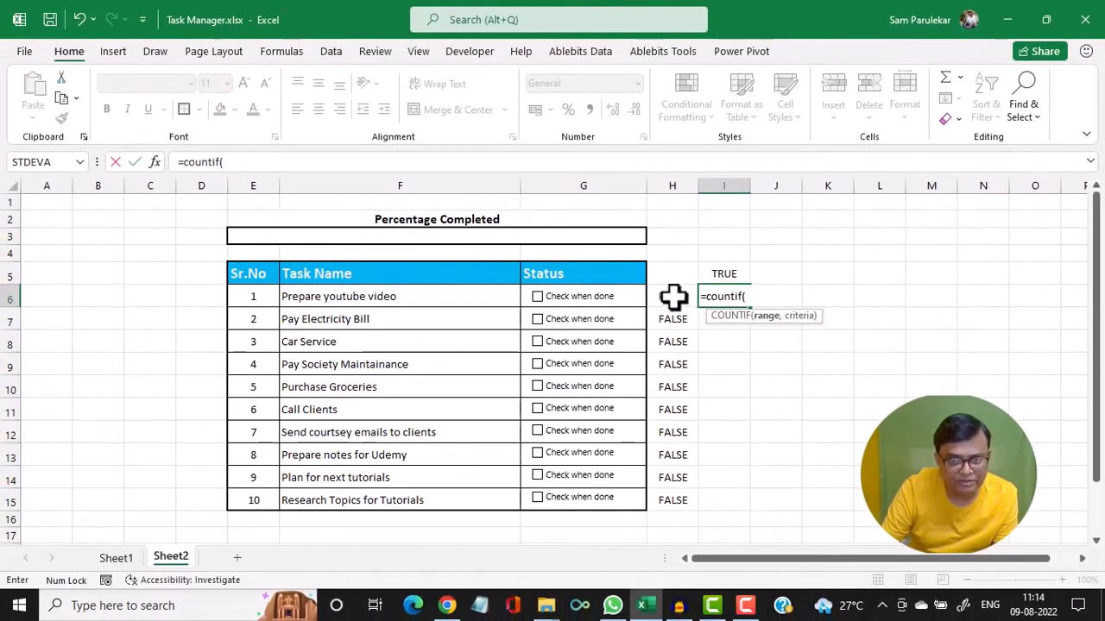
left_click_drag(674, 295, 674, 502)
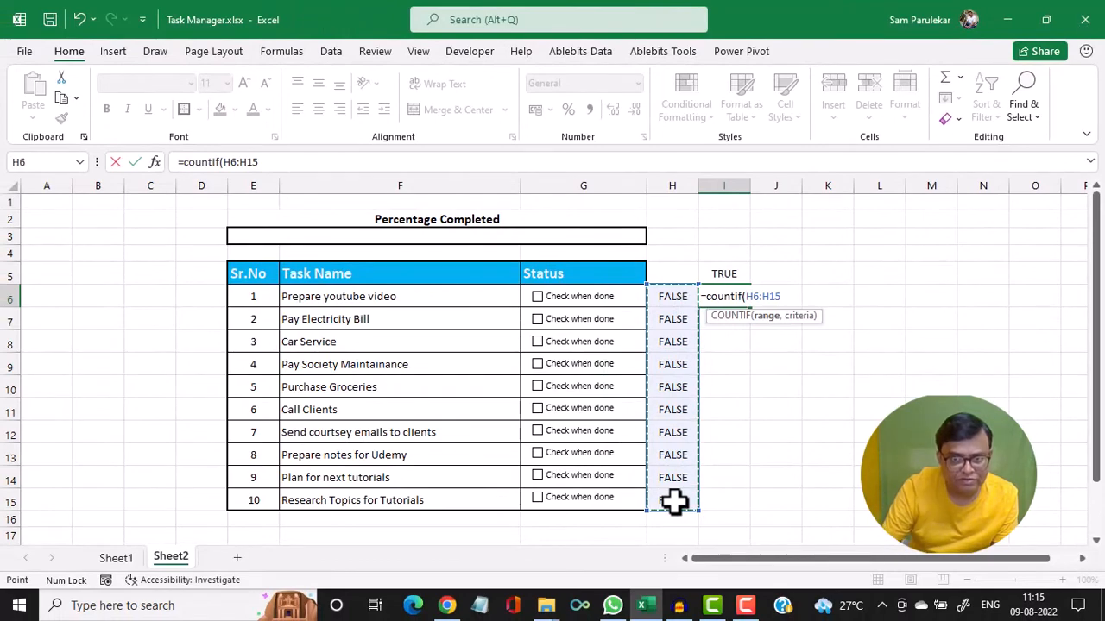
type(",")
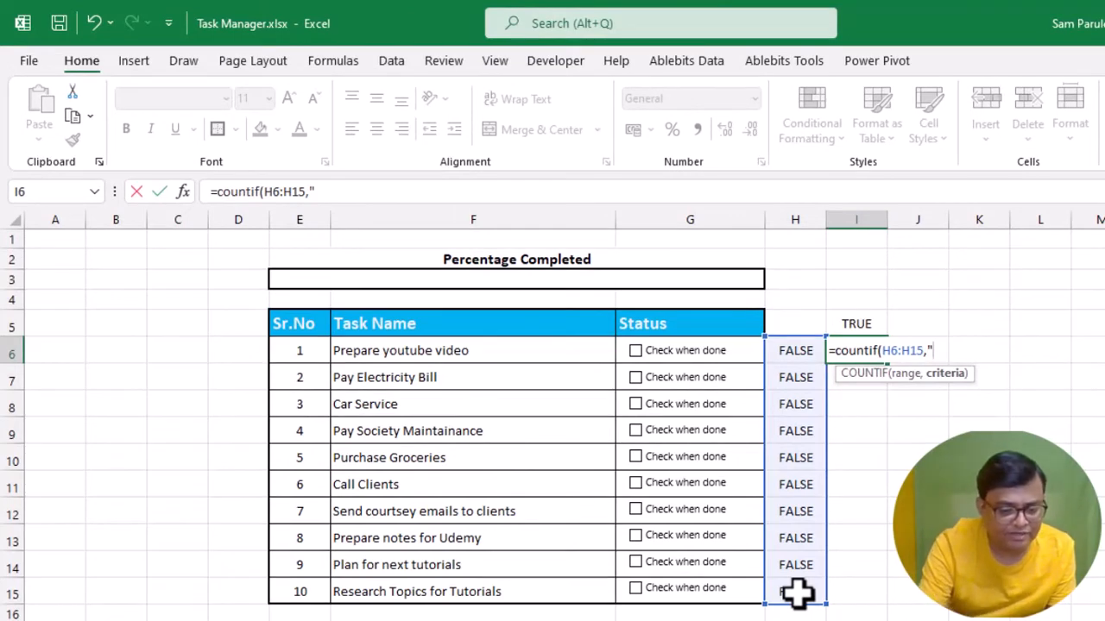
type("\"true")
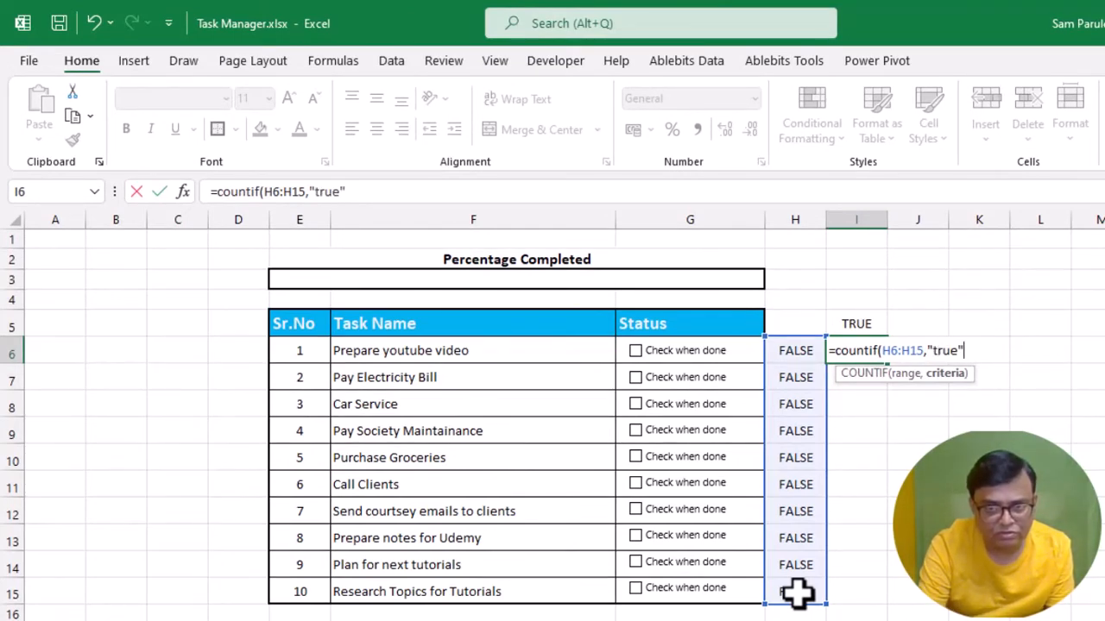
type("\")")
key("Return")
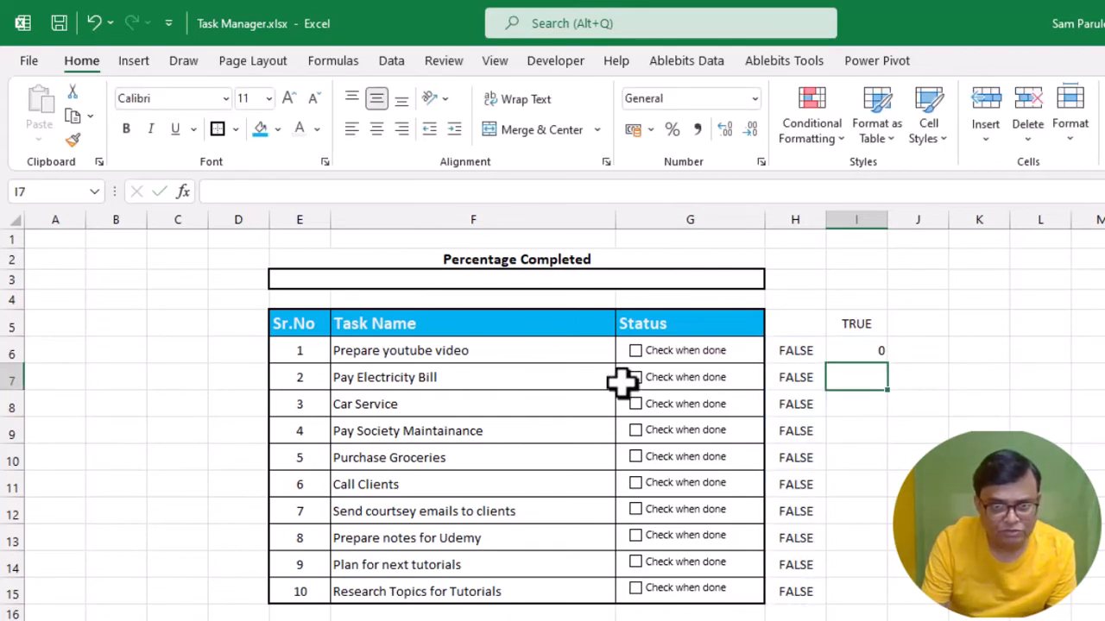
Tick the check boxes for Prepare youtube video, Pay Electricity Bill, Send courtsey emails to clients and Prepare notes for Udemy to test the count
left_click(635, 352)
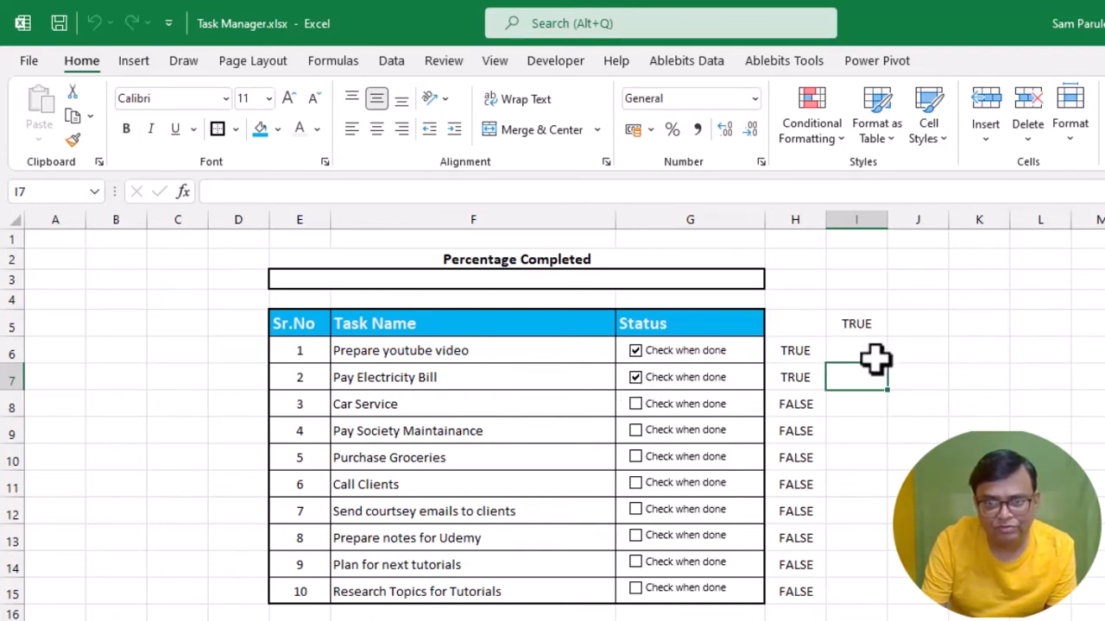
left_click(636, 511)
left_click(636, 537)
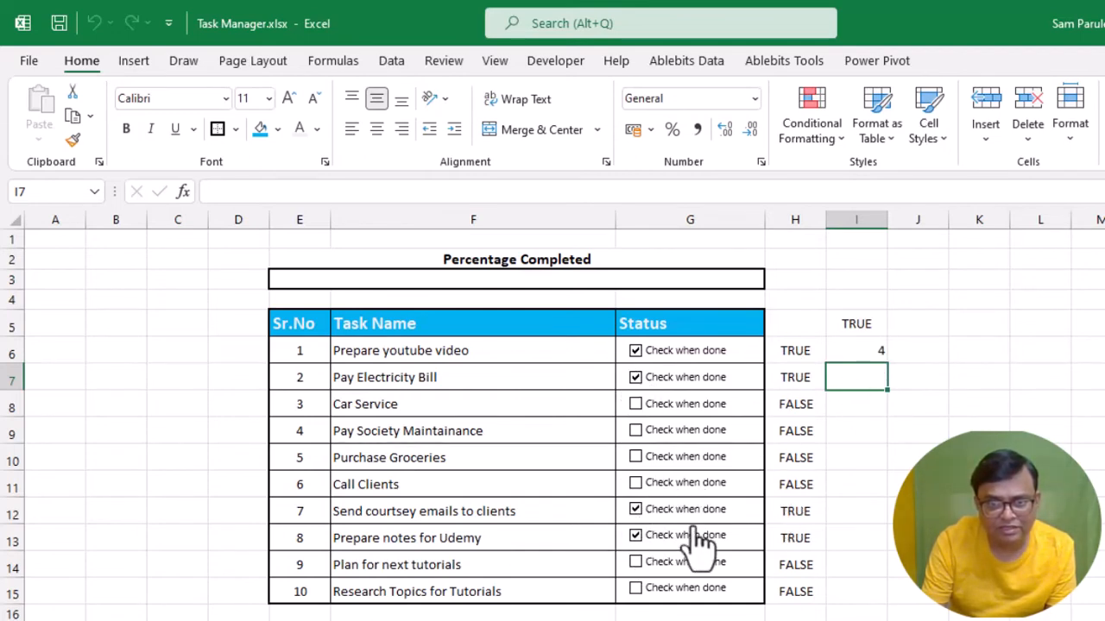
Enter the heading FALSE in cell J5
left_click(921, 328)
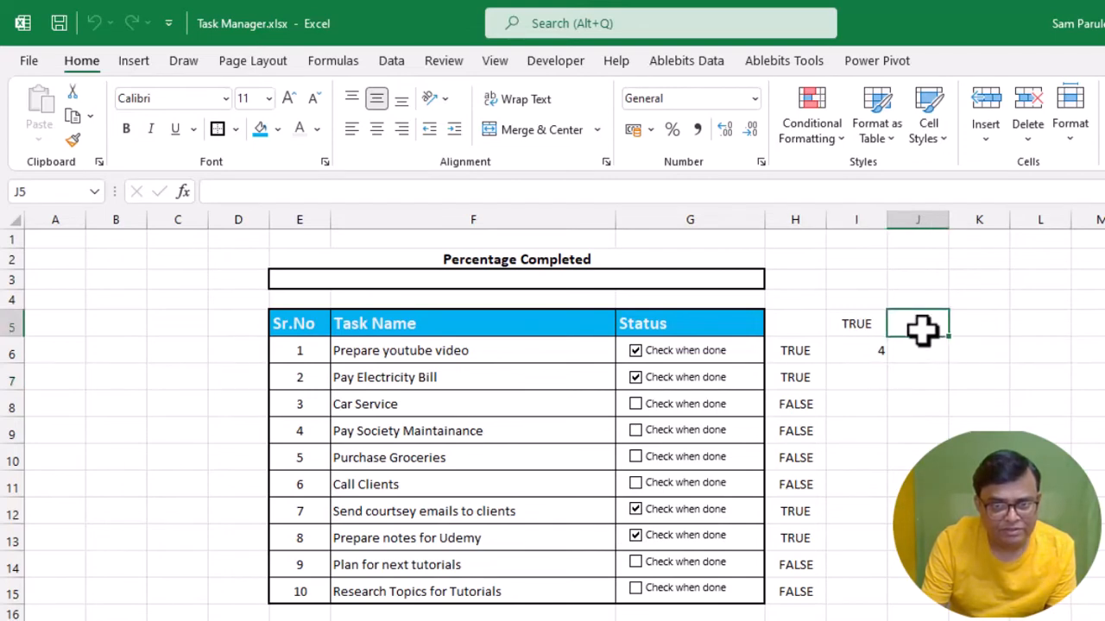
type("False")
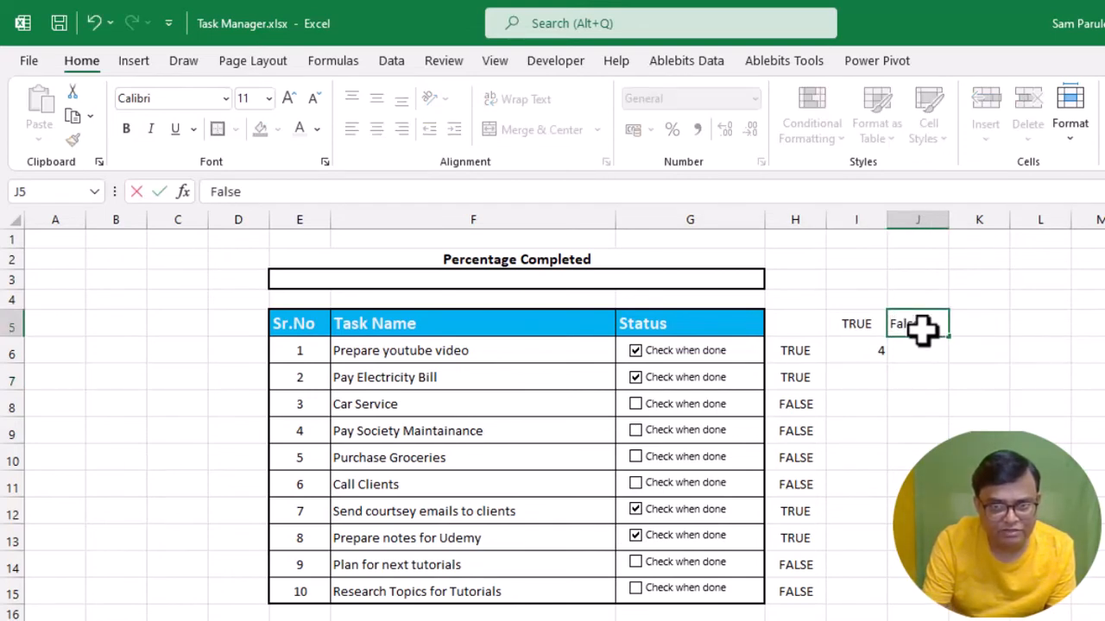
key("Return")
Enter a COUNTIF formula in cell J6 that counts "false" in the range H6:H15
type("=")
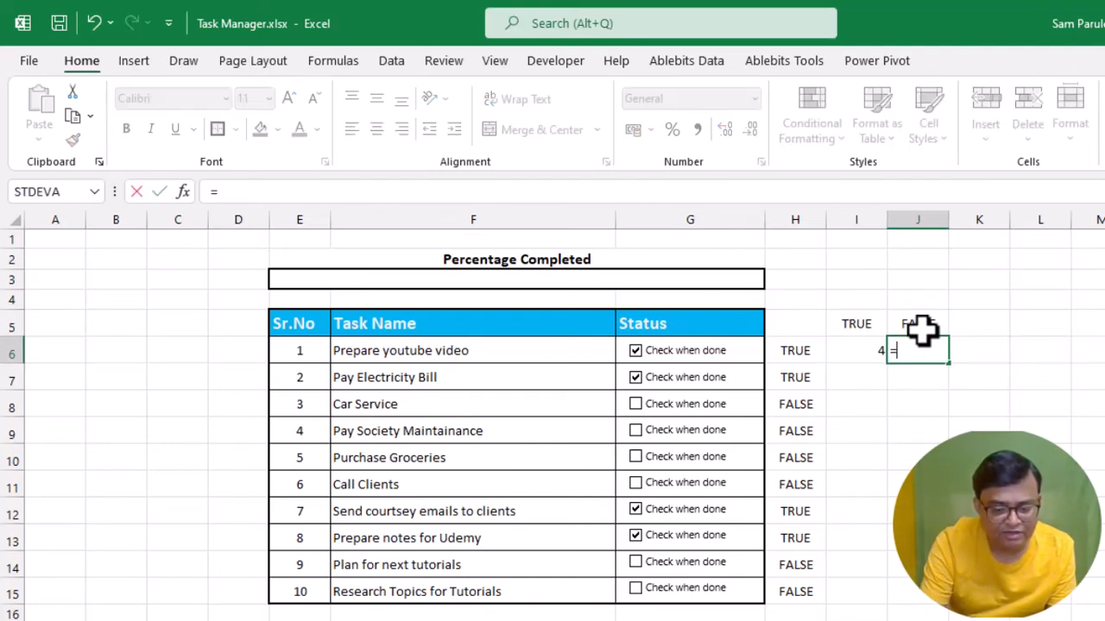
type("counti")
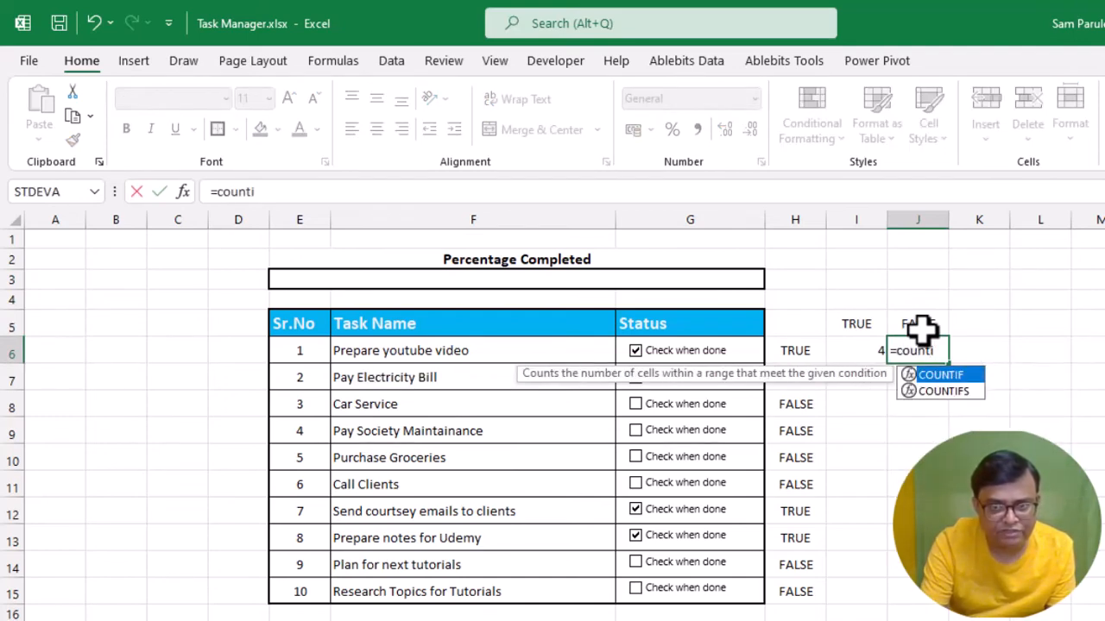
type("f(")
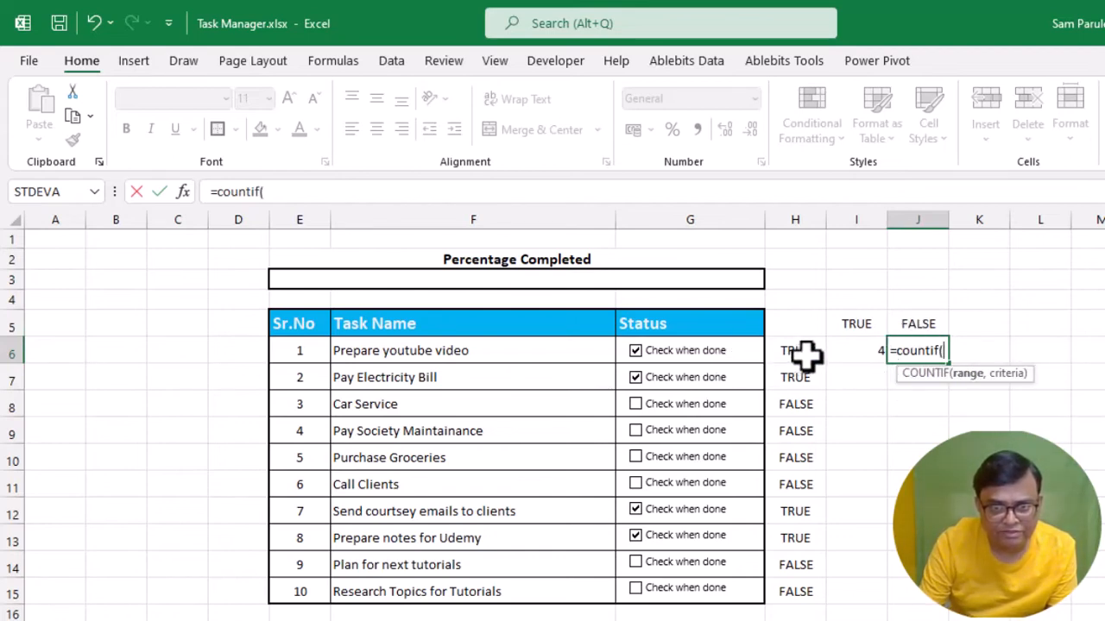
left_click_drag(800, 353, 781, 590)
type(",\"false")
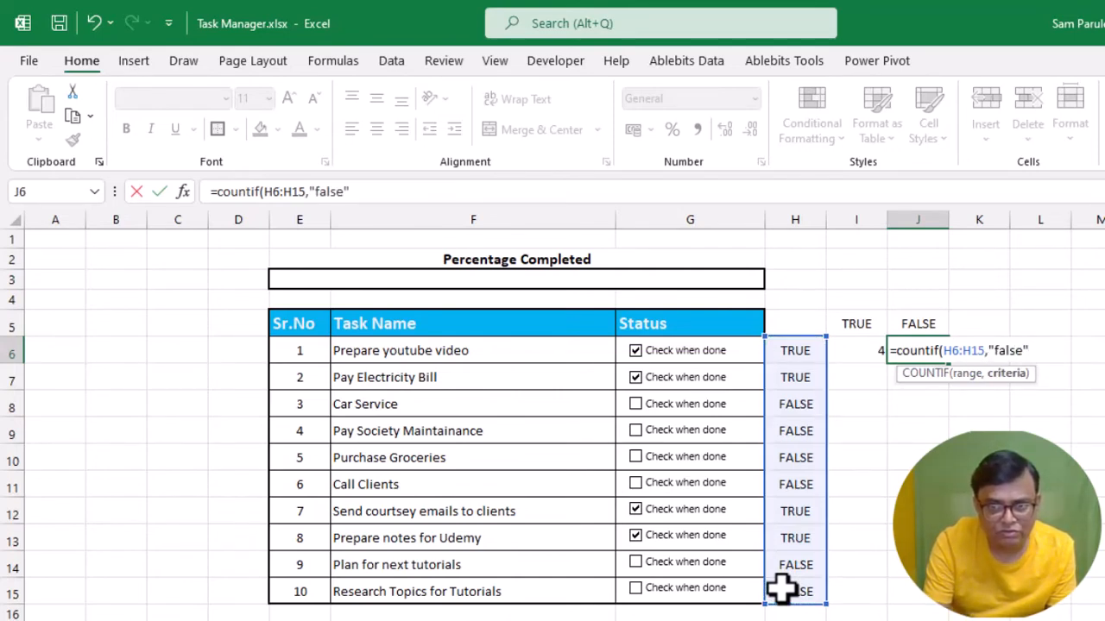
type("\")")
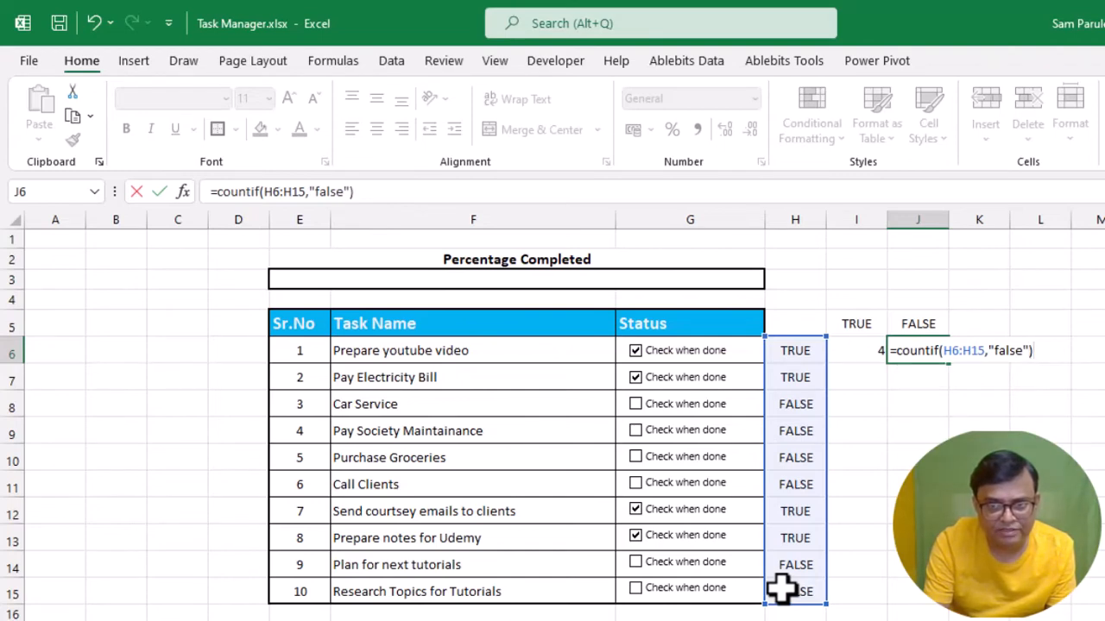
key("Return")
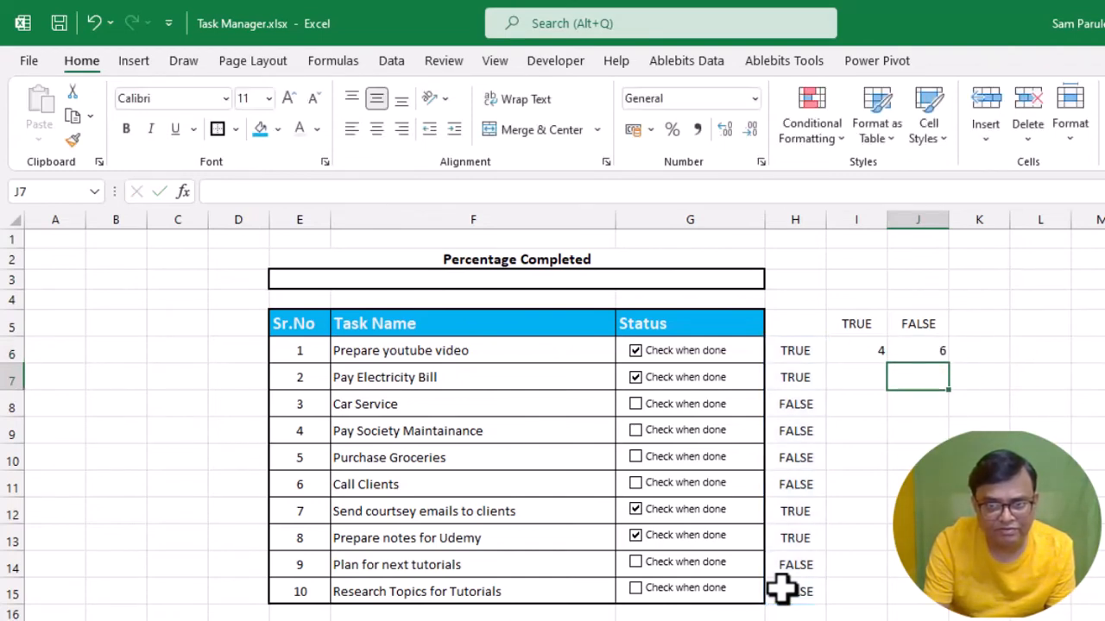
Enter the heading Total in cell K5
left_click(977, 326)
type("Total")
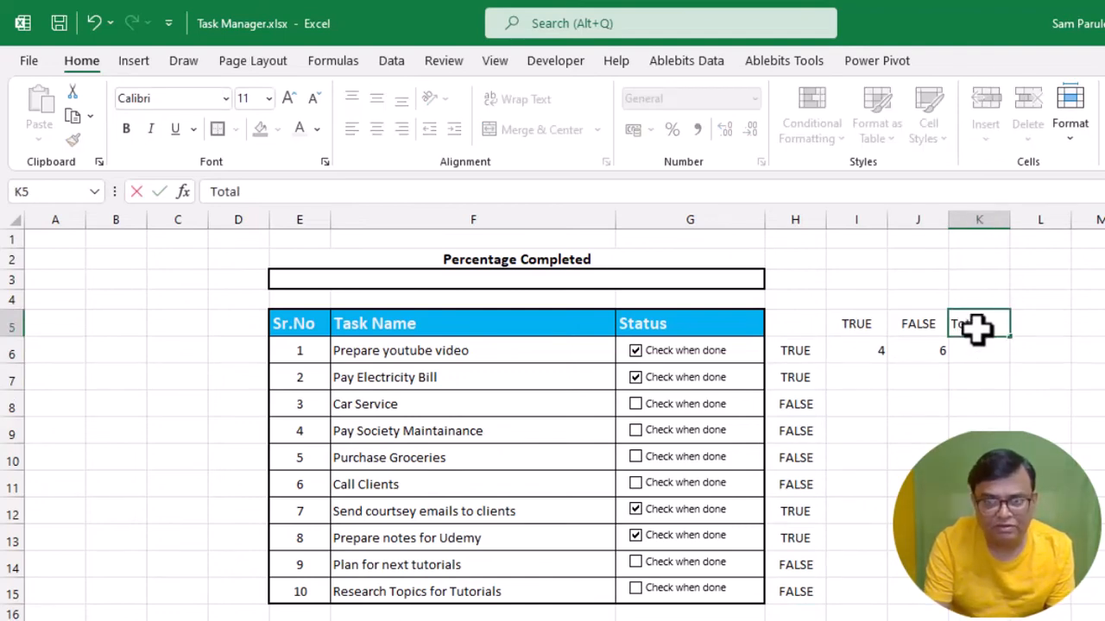
key("Return")
Enter the formula =I6+J6 in cell K6 to add the TRUE and FALSE counts
type("=")
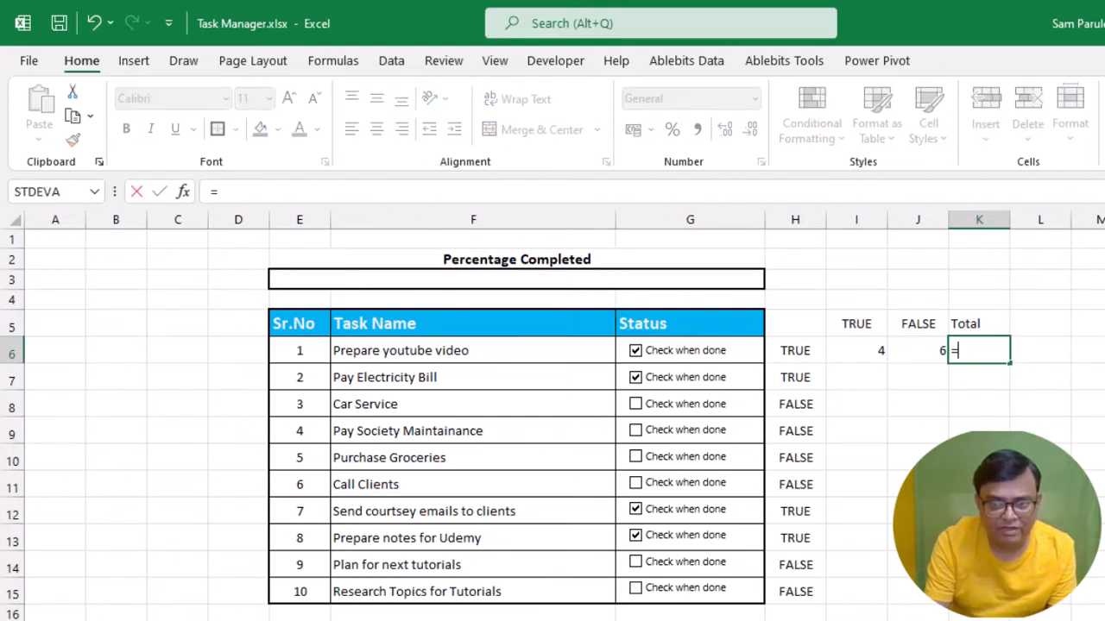
key("Left")
key("Left")
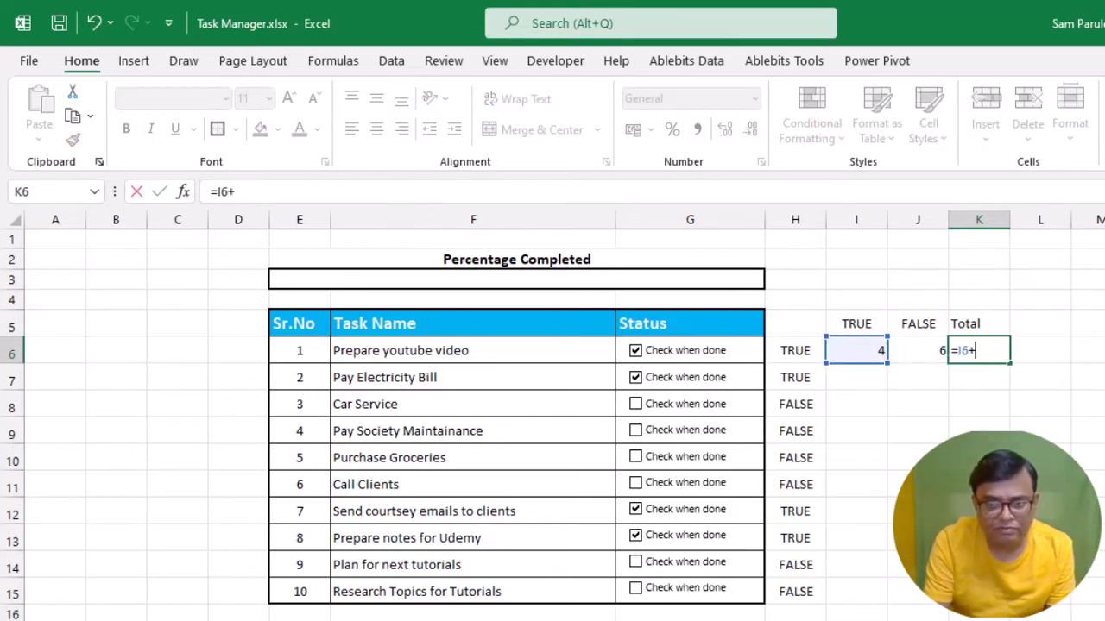
type("+")
key("Left")
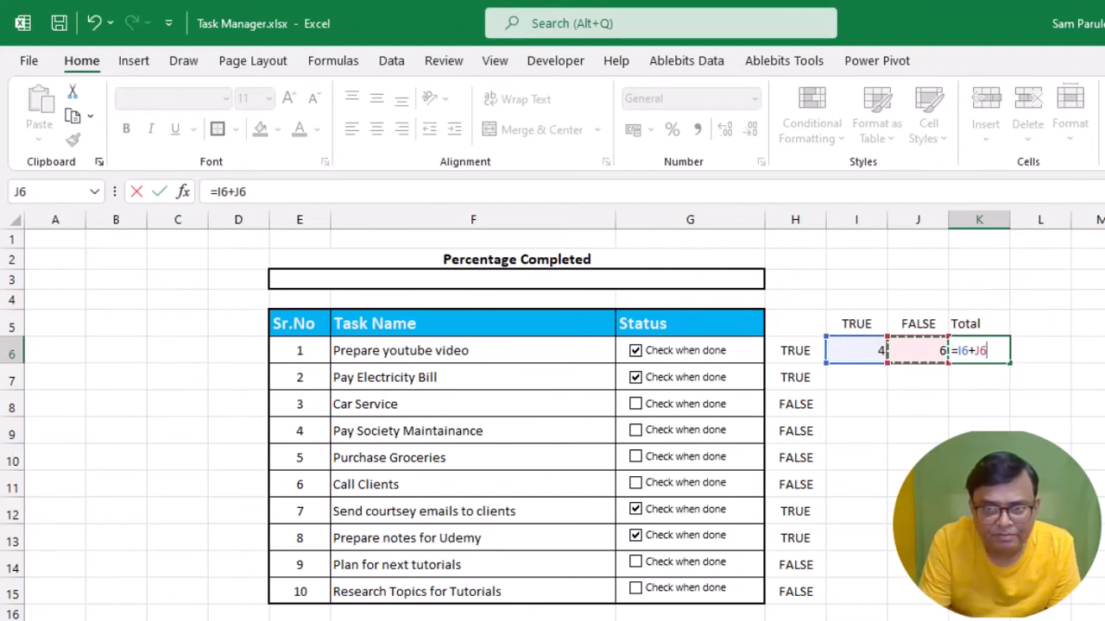
key("Return")
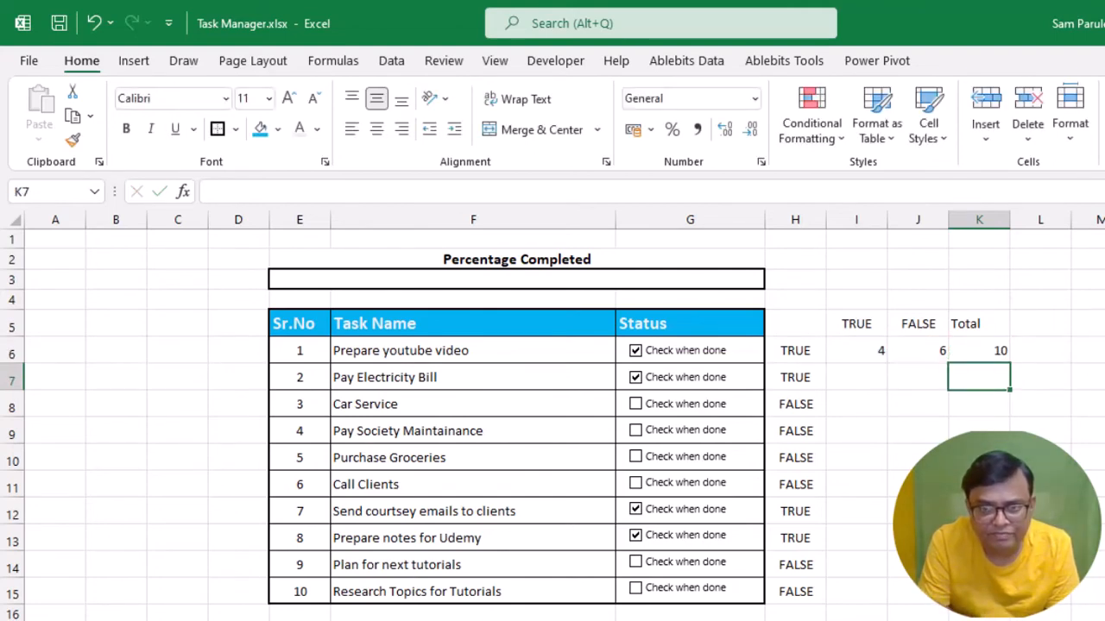
Enter the formula =I6/K6 in cell L6 to calculate the completed share of all tasks
key("Up")
key("Right")
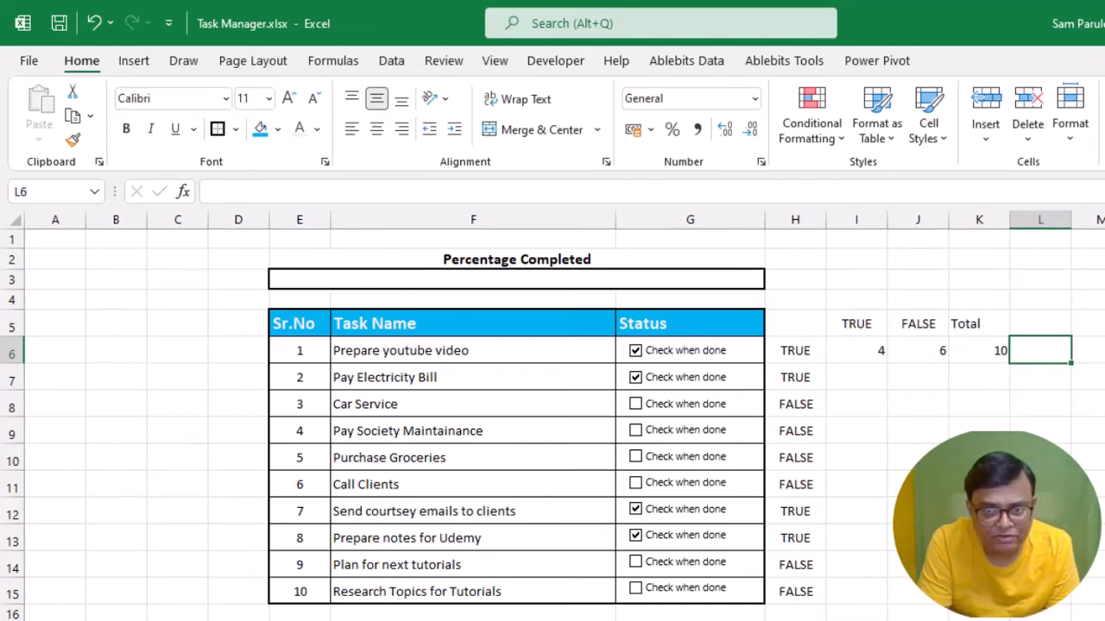
type("=")
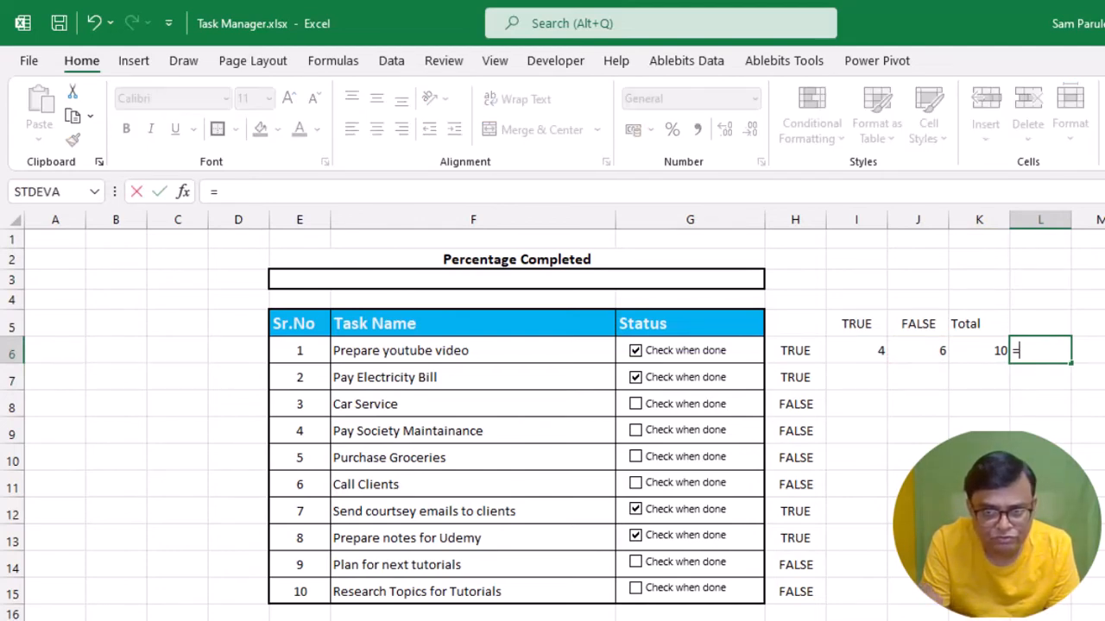
key("Left")
key("Left")
key("Left")
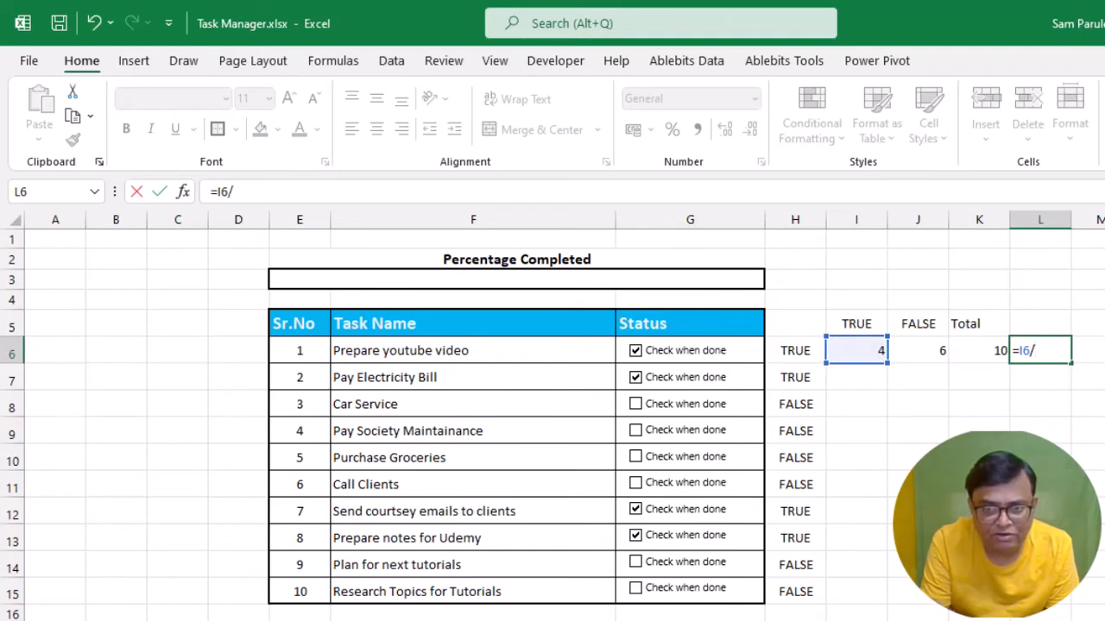
type("/")
key("Right")
key("Right")
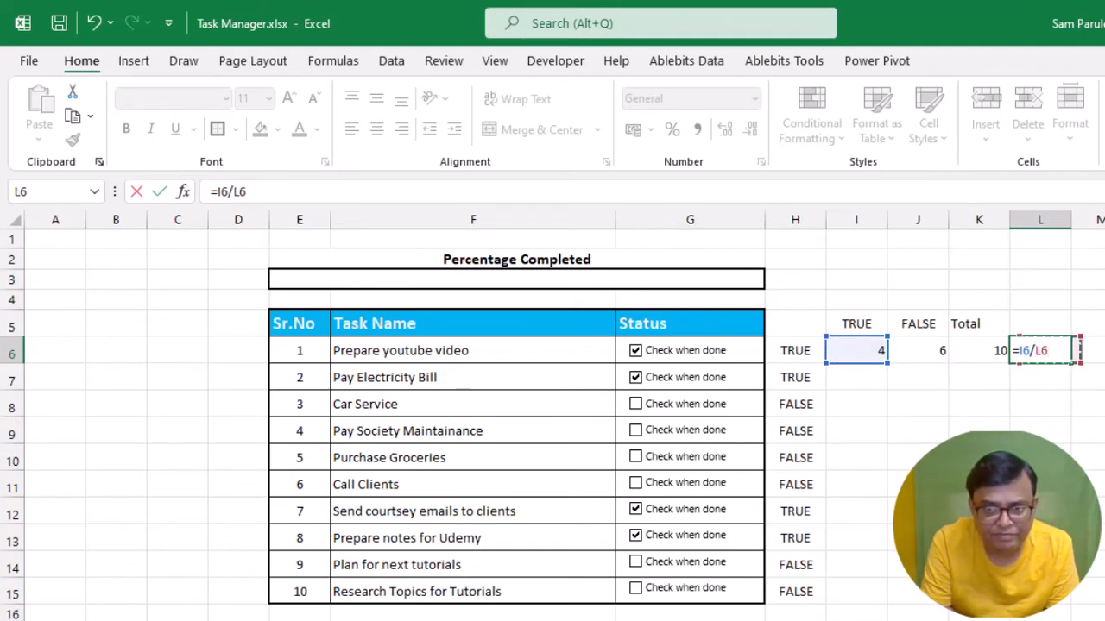
key("Left")
key("Return")
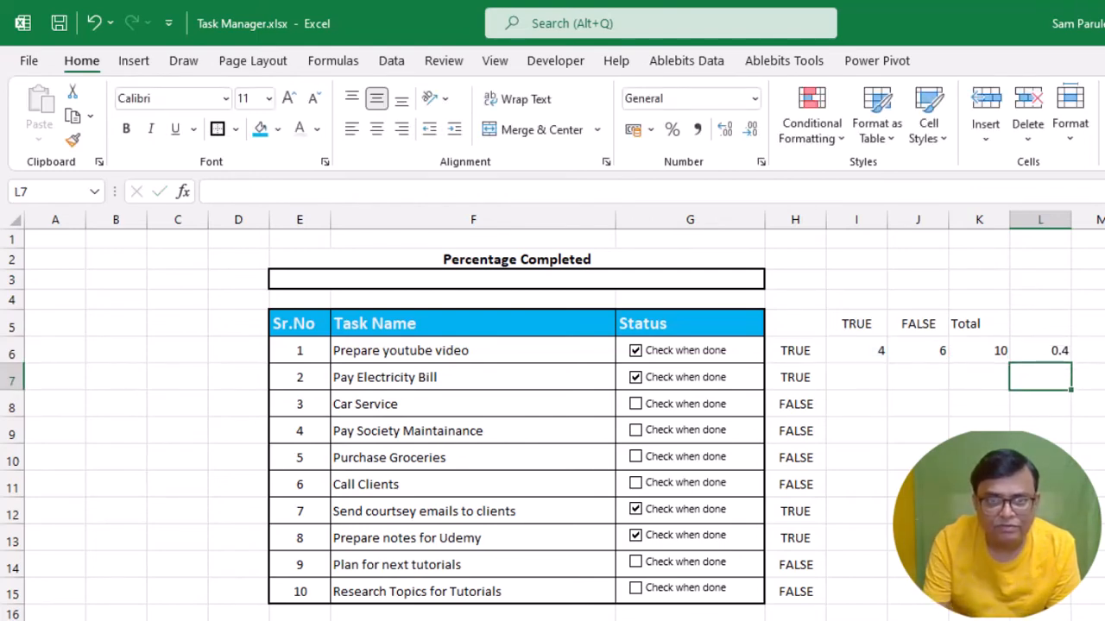
left_click(1048, 350)
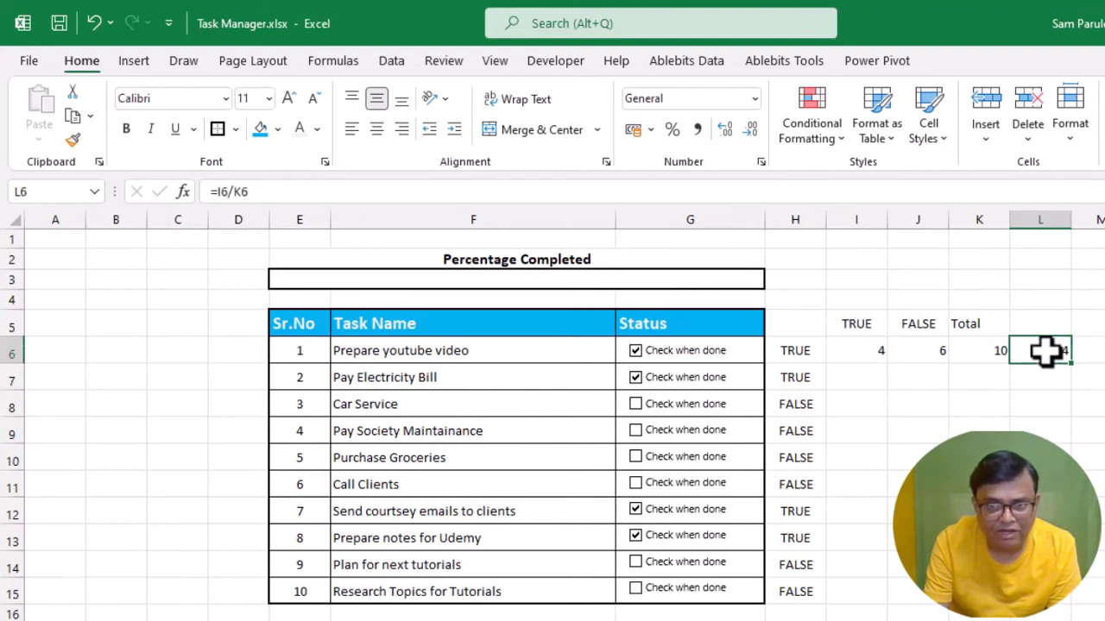
Link the merged cell E3 under Percentage Completed to the completed share with the formula =L6
left_click(423, 274)
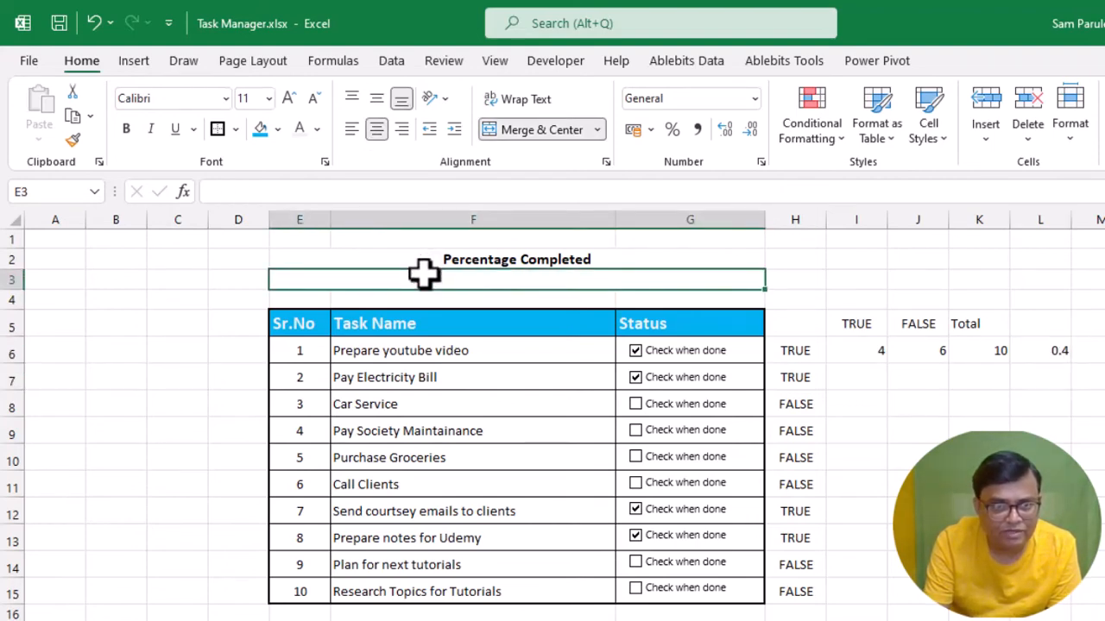
type("=")
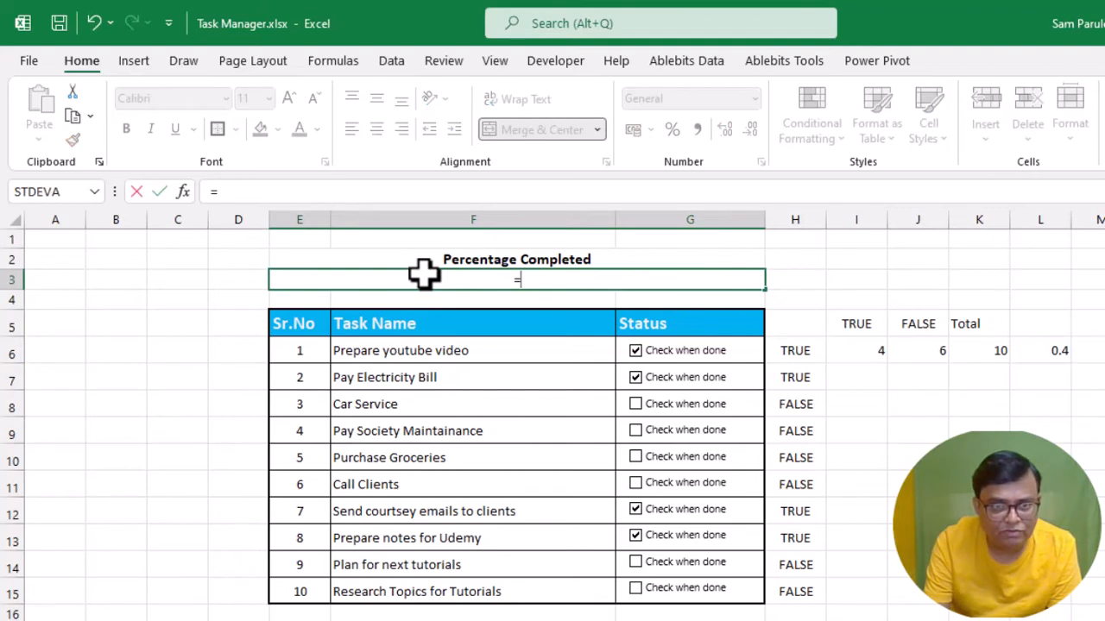
left_click(1053, 352)
key("Return")
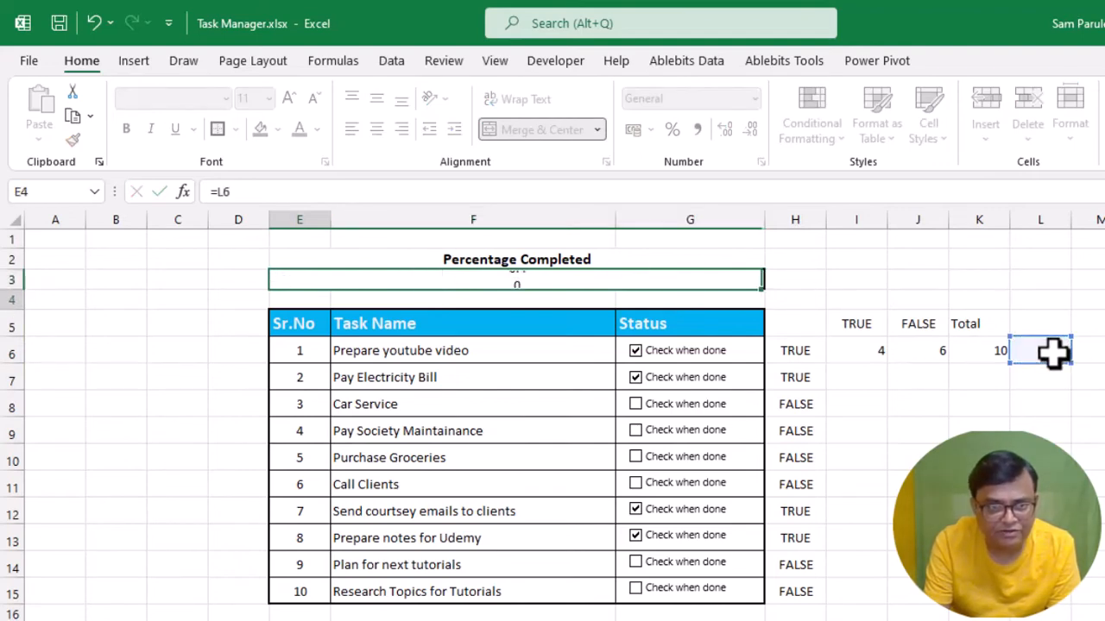
Tick the check boxes for Car Service, Pay Society Maintainance and Call Clients to test the Percentage Completed cell
left_click(635, 404)
left_click(635, 429)
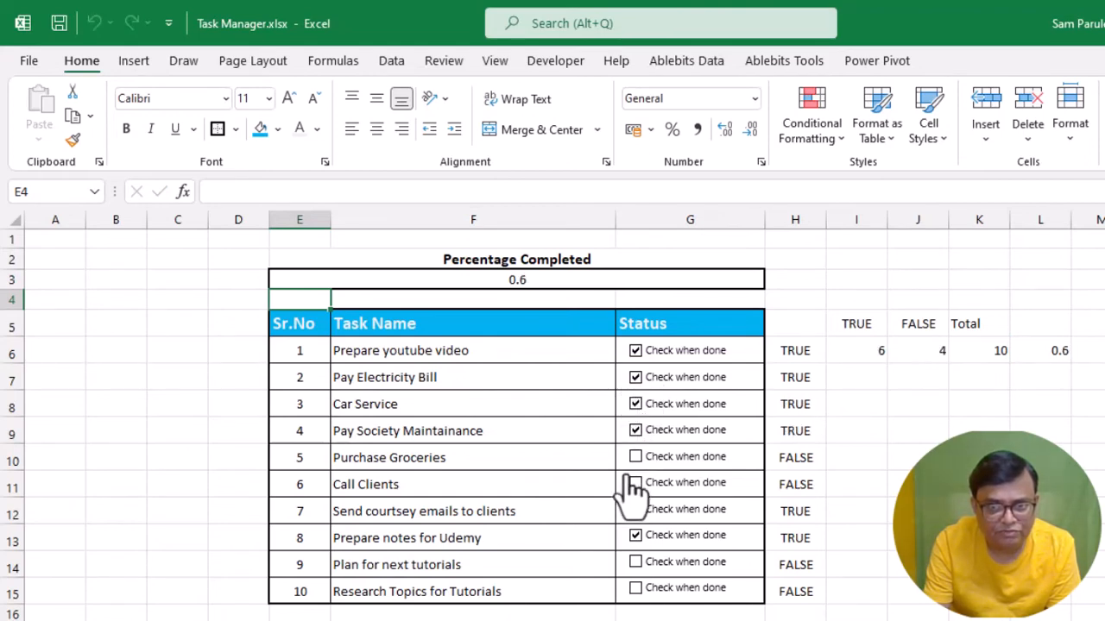
left_click(635, 483)
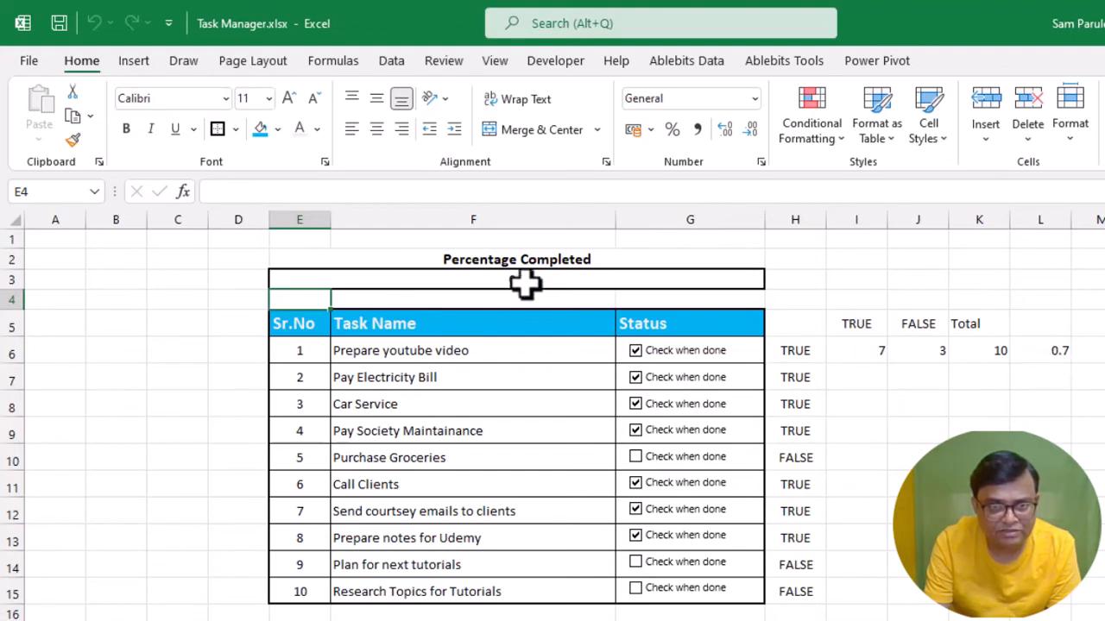
Add a solid blue data bar rule to the Percentage Completed cell E3 with Number limits of 0 minimum and 1 maximum
left_click(574, 407)
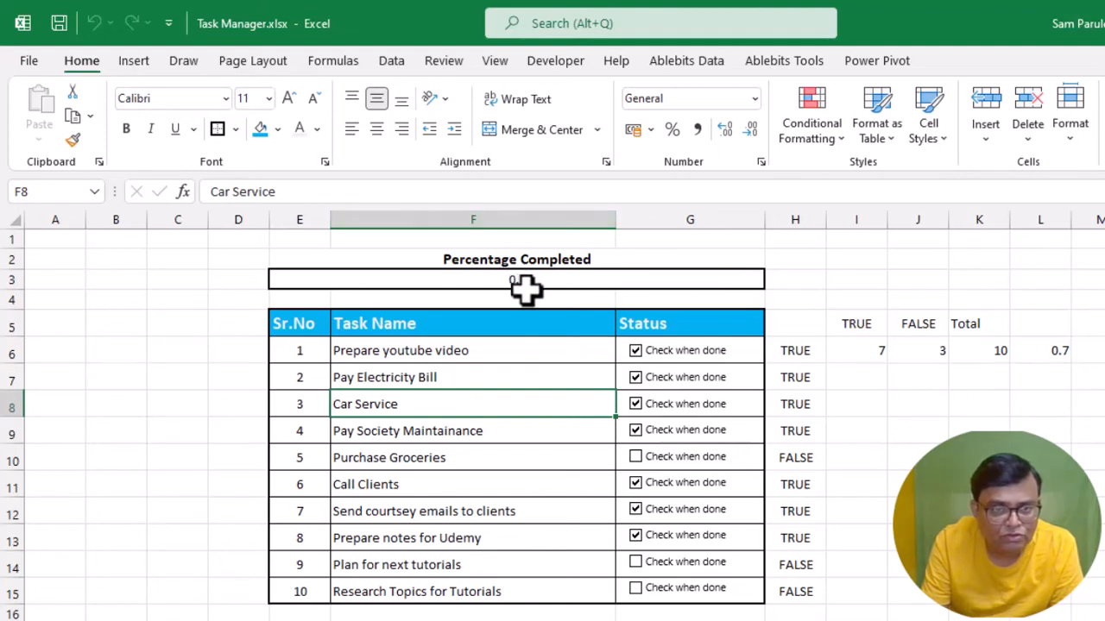
left_click(603, 280)
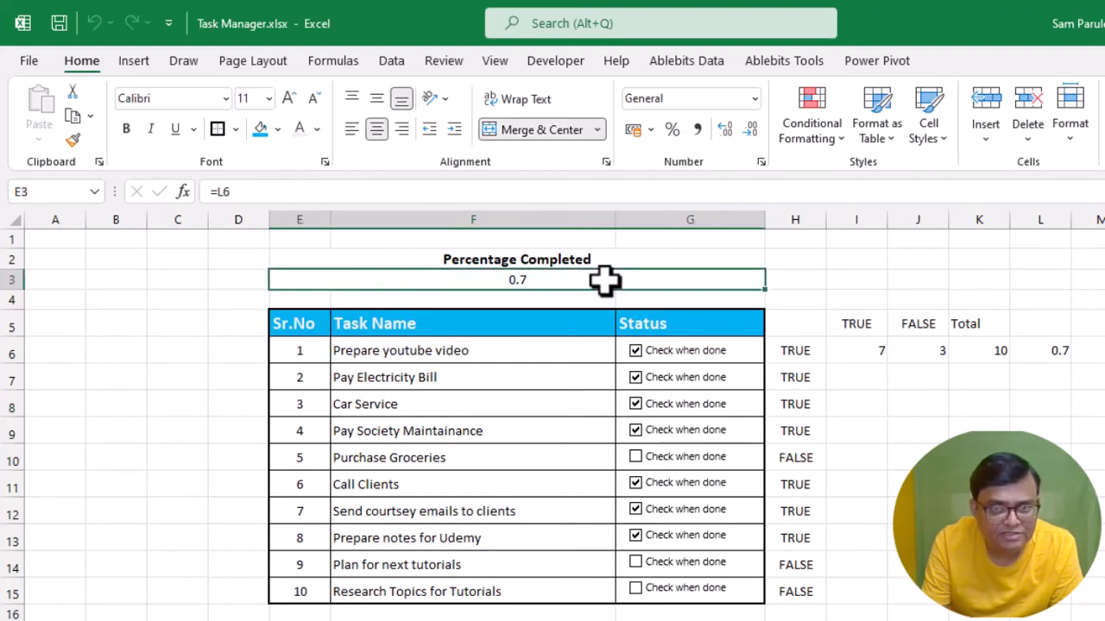
left_click(830, 142)
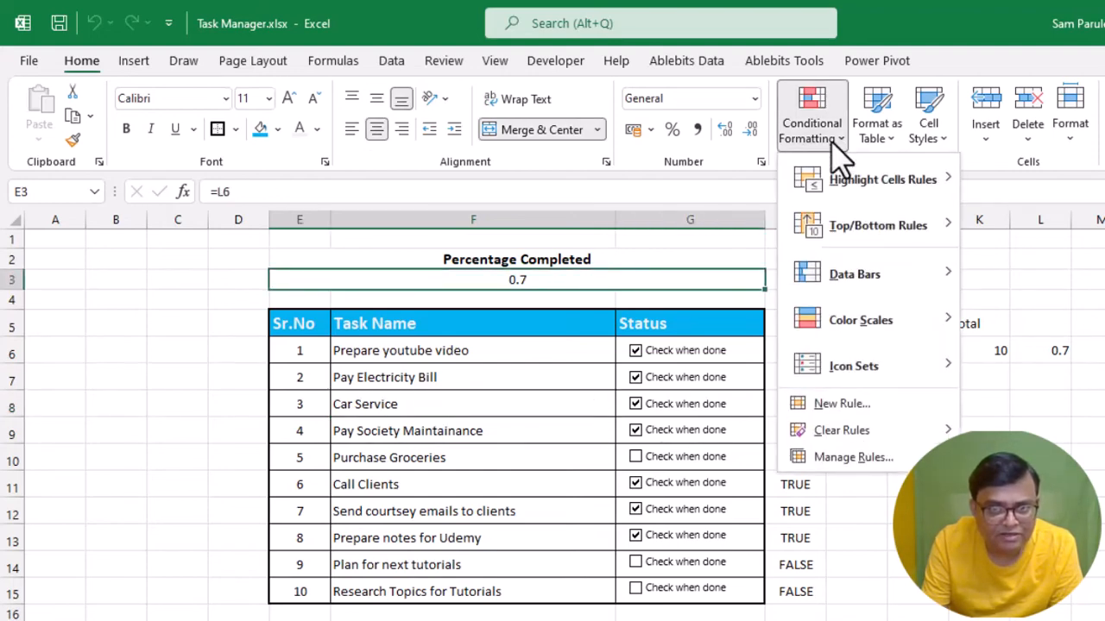
mouse_move(947, 283)
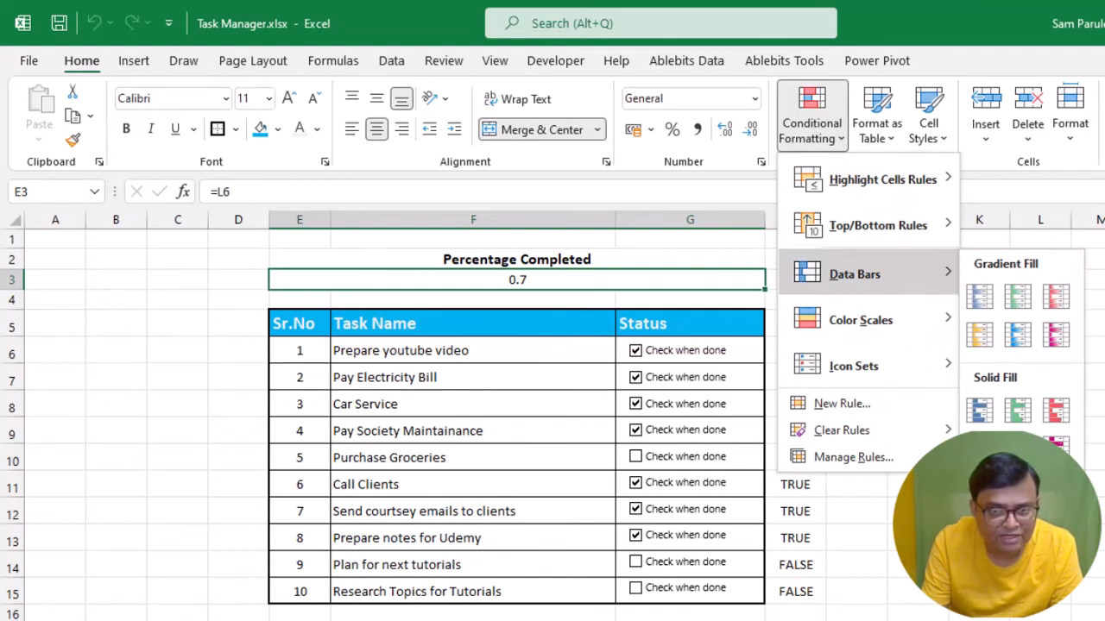
left_click(1011, 480)
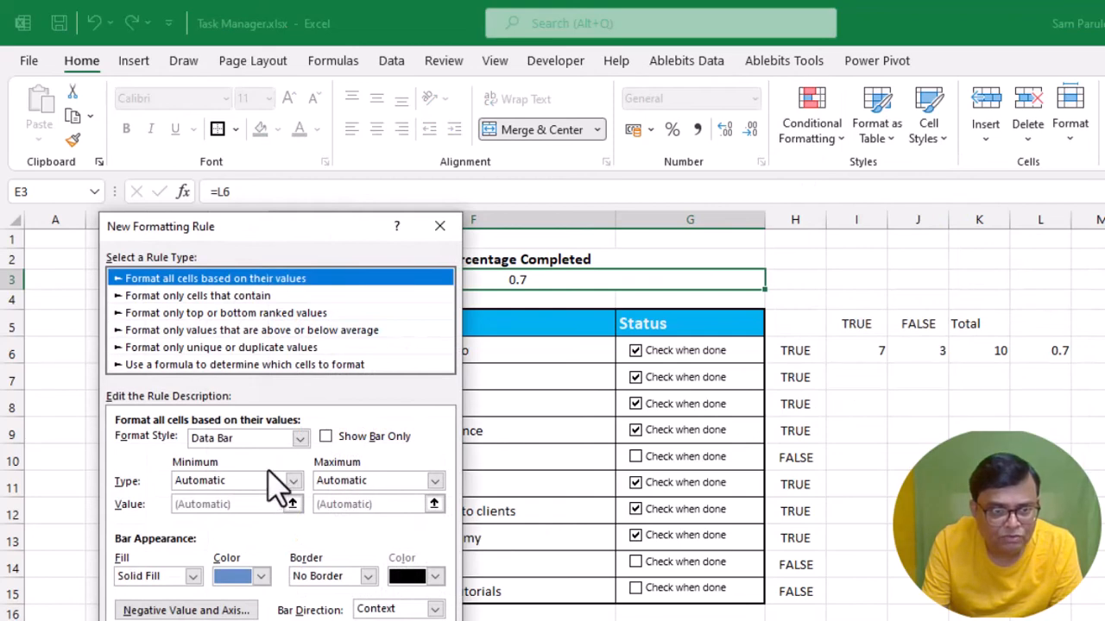
left_click_drag(338, 229, 704, 141)
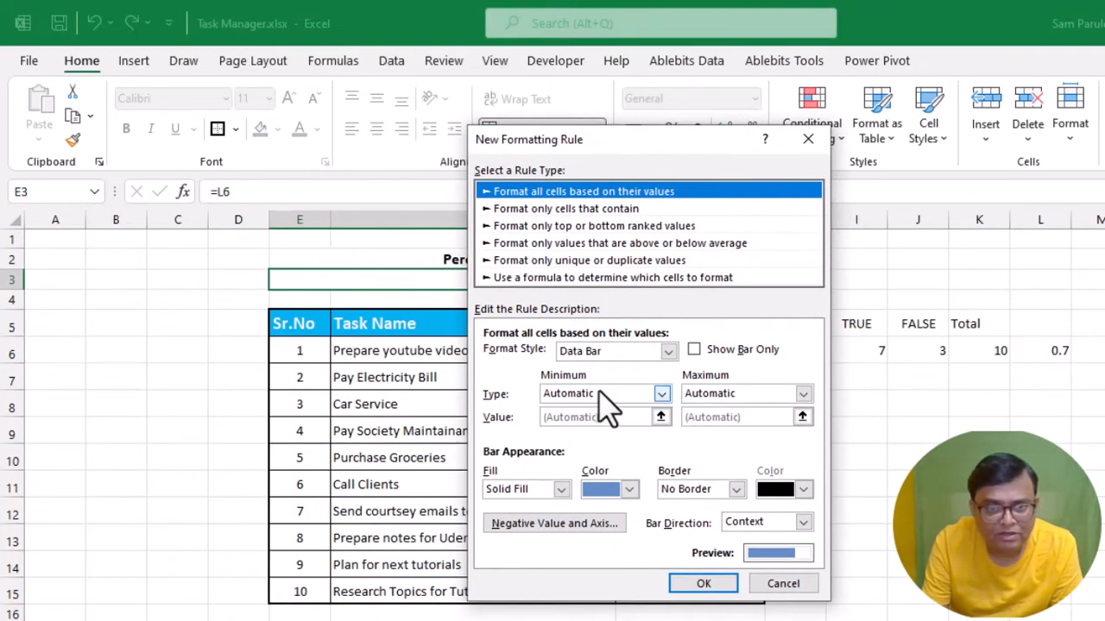
left_click(661, 397)
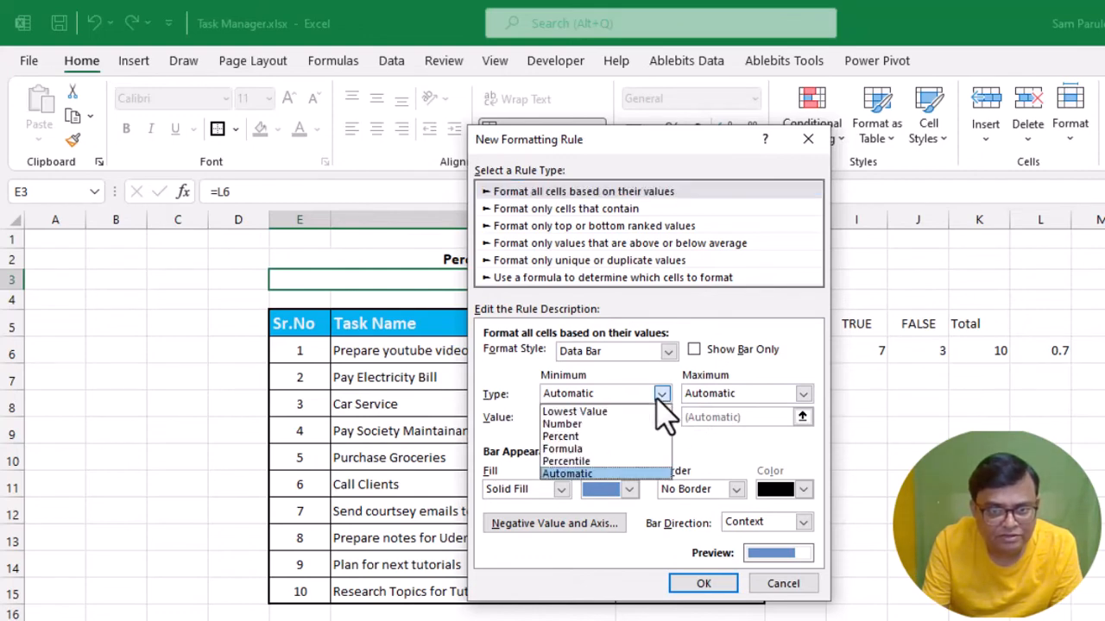
left_click(635, 423)
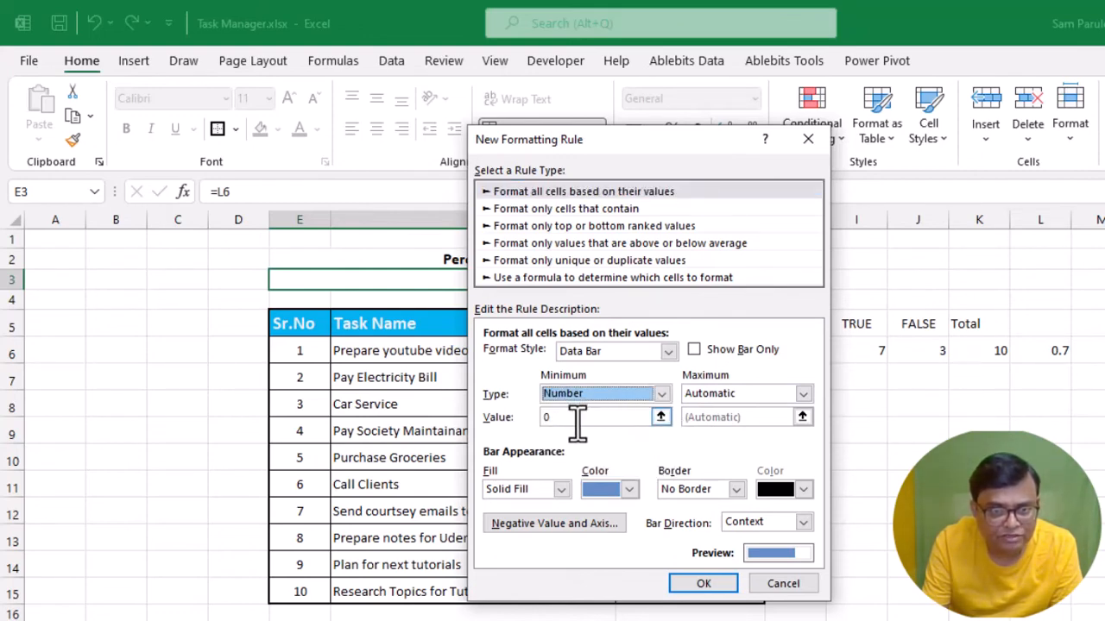
left_click(736, 398)
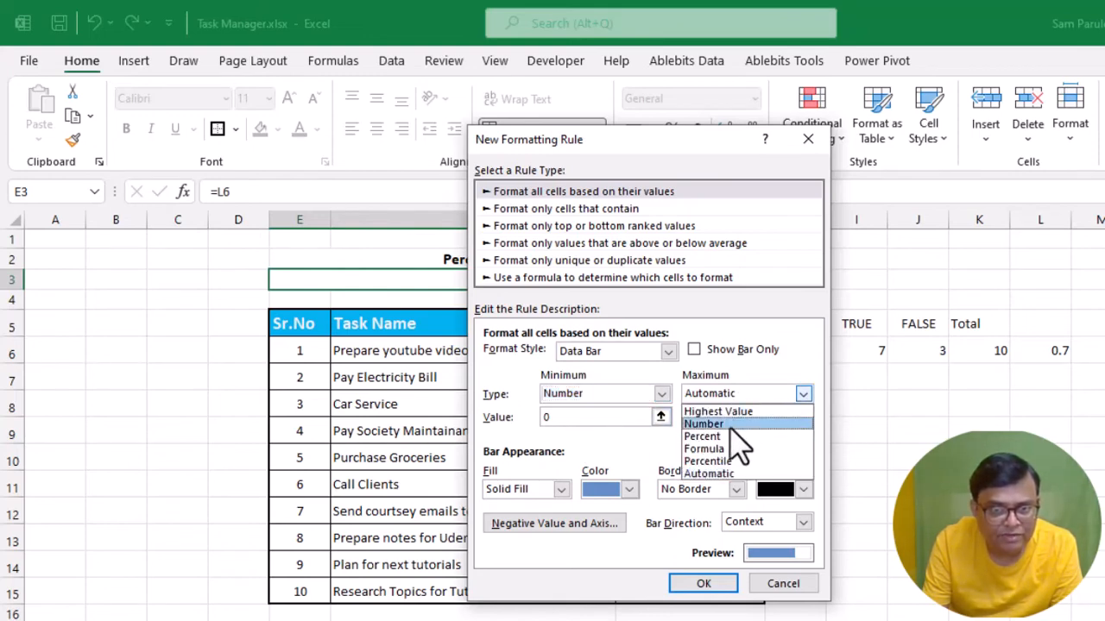
left_click(731, 426)
left_click_drag(740, 420, 652, 419)
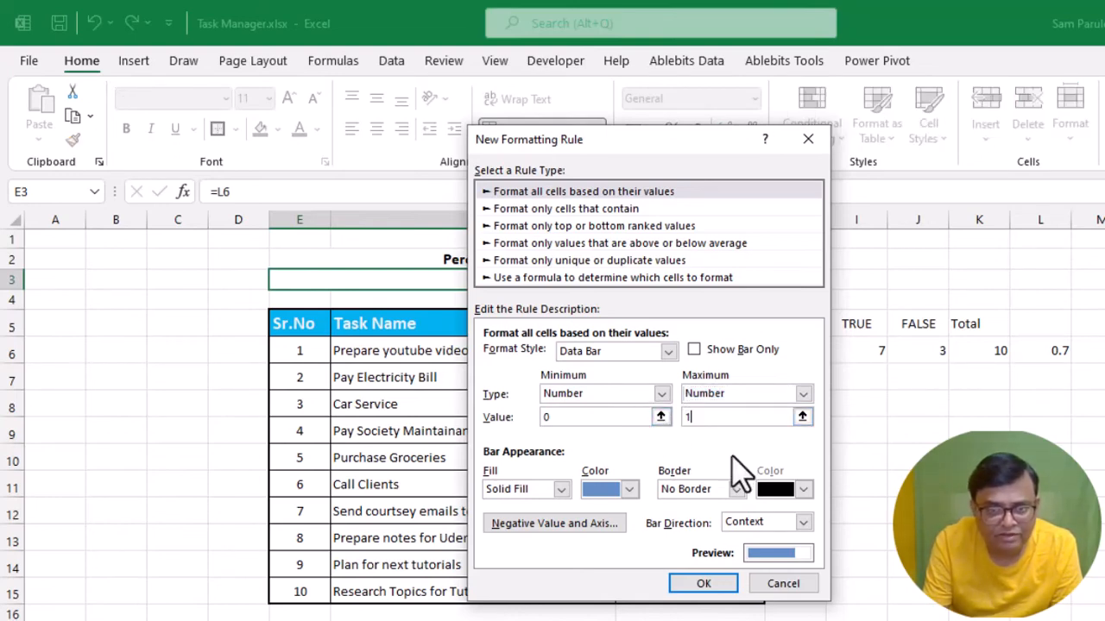
type("1")
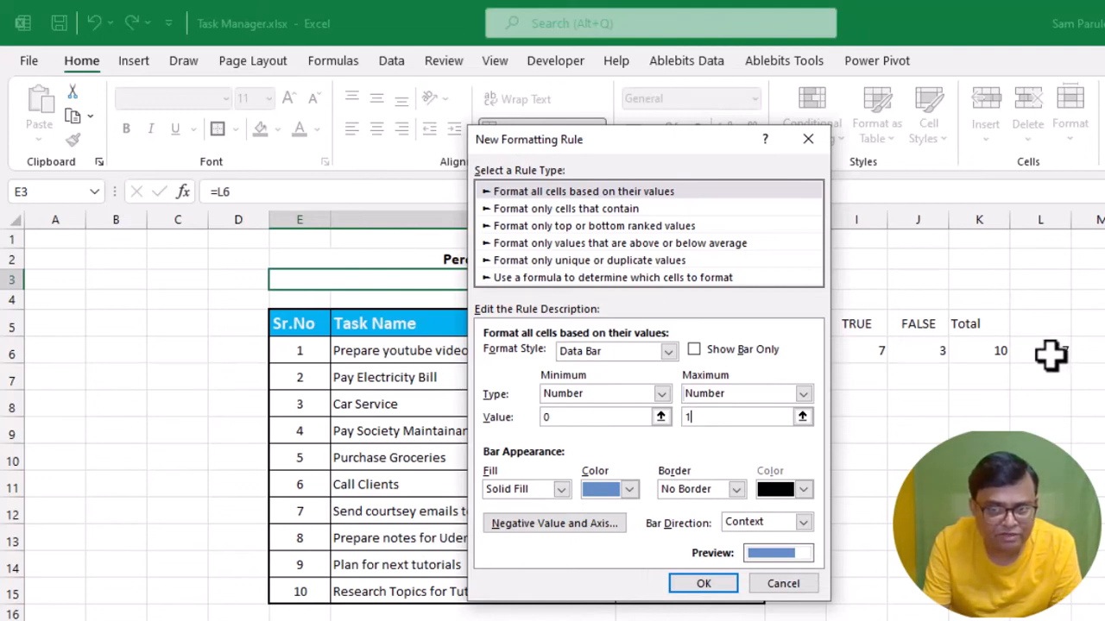
left_click(704, 585)
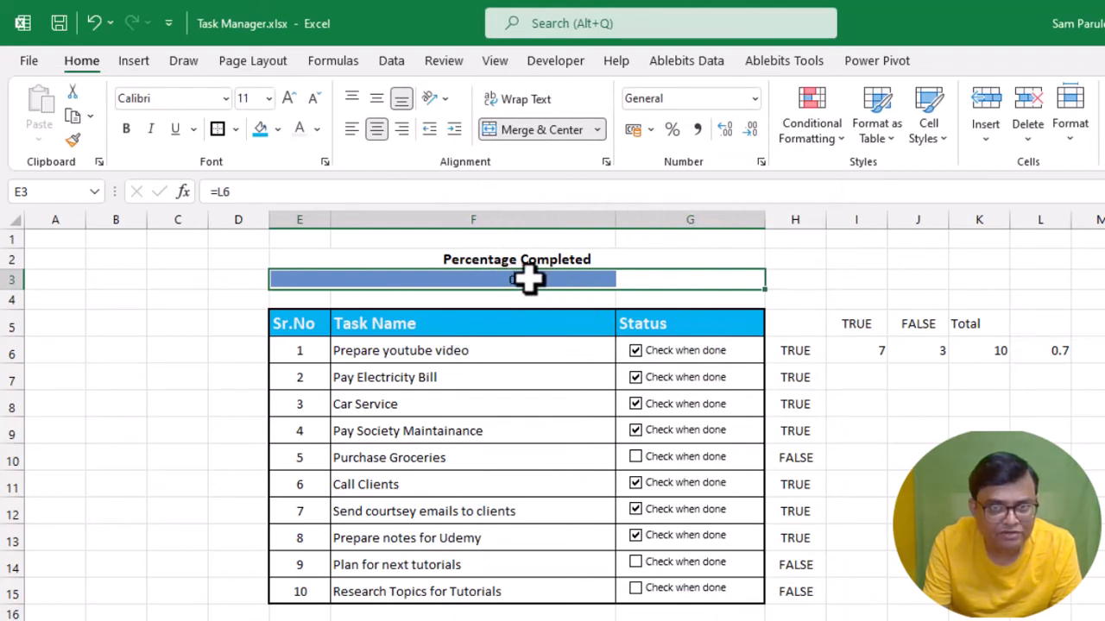
Define a new data bar rule for cell E3 with both limit types set to Number, minimum 0 and maximum 1
left_click(833, 134)
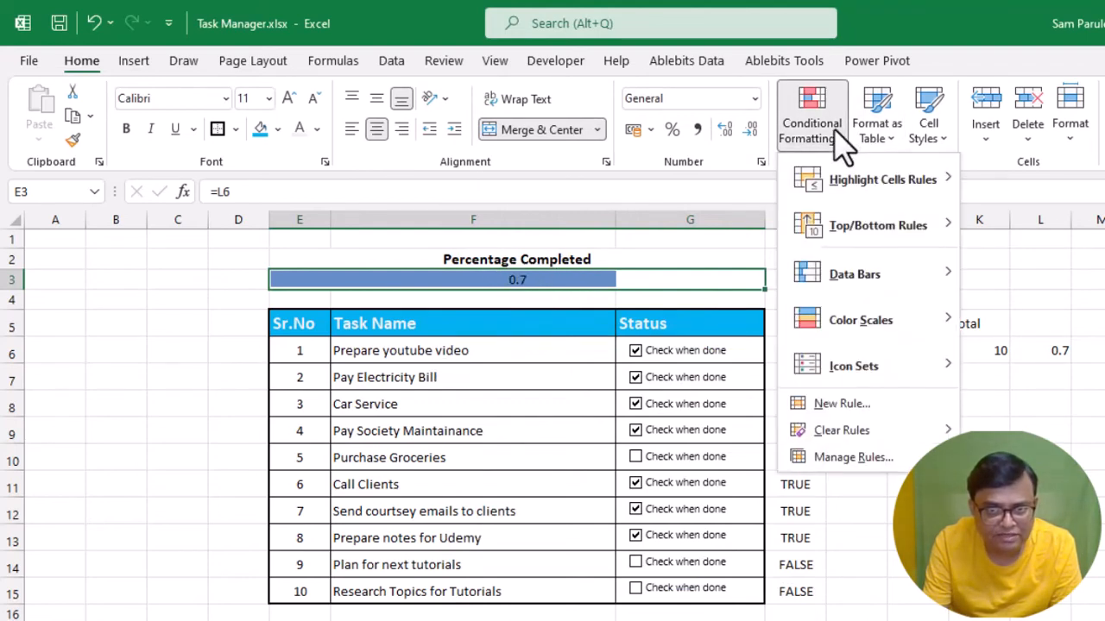
mouse_move(893, 285)
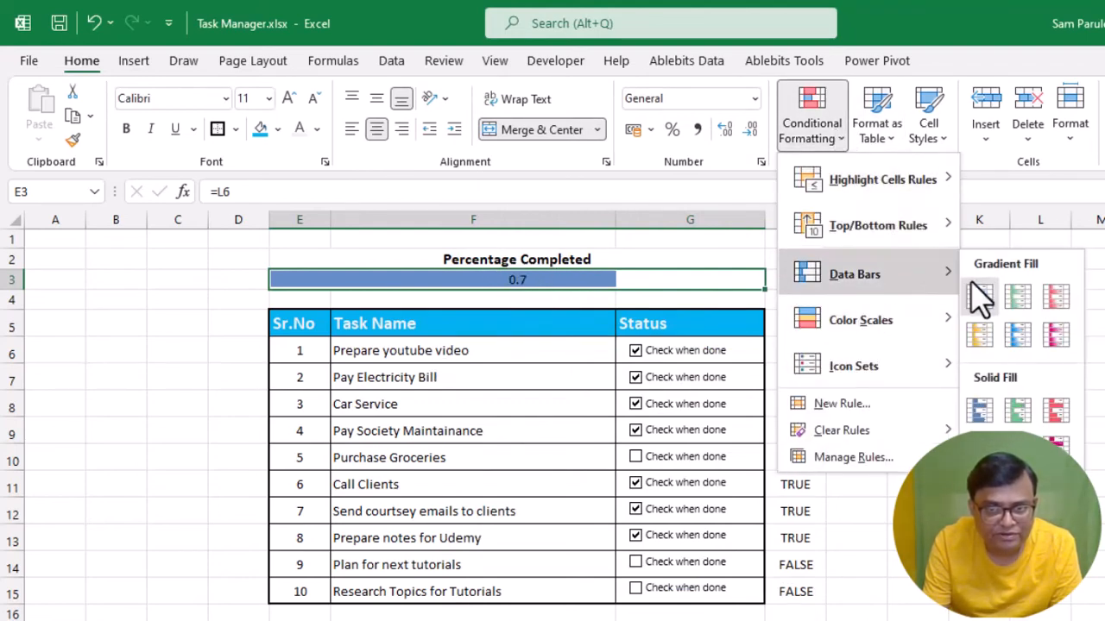
left_click(1012, 485)
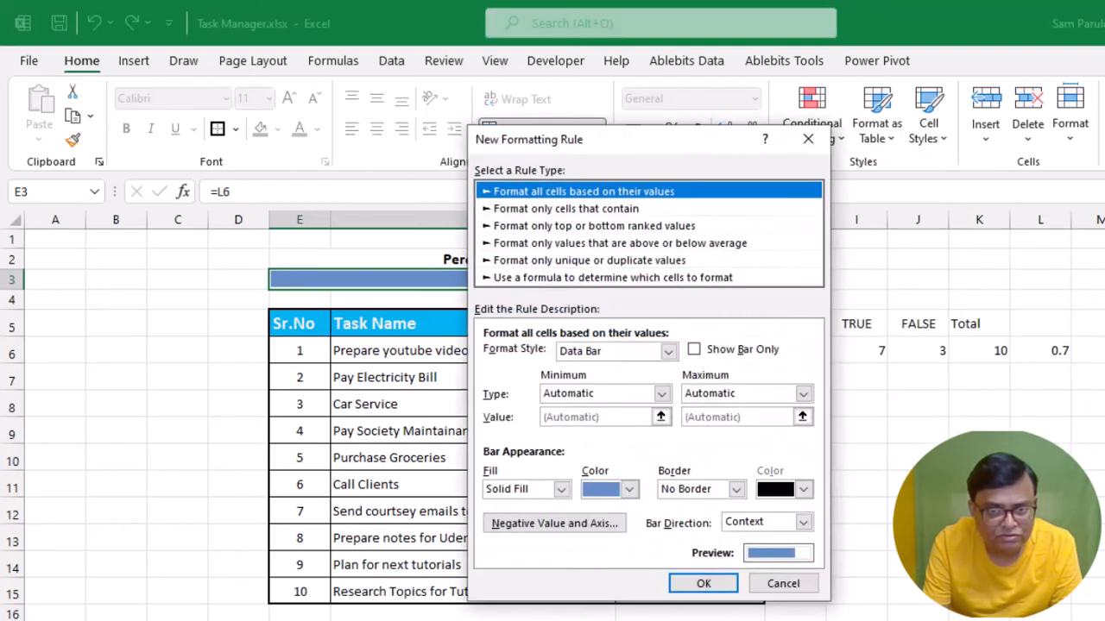
left_click(662, 394)
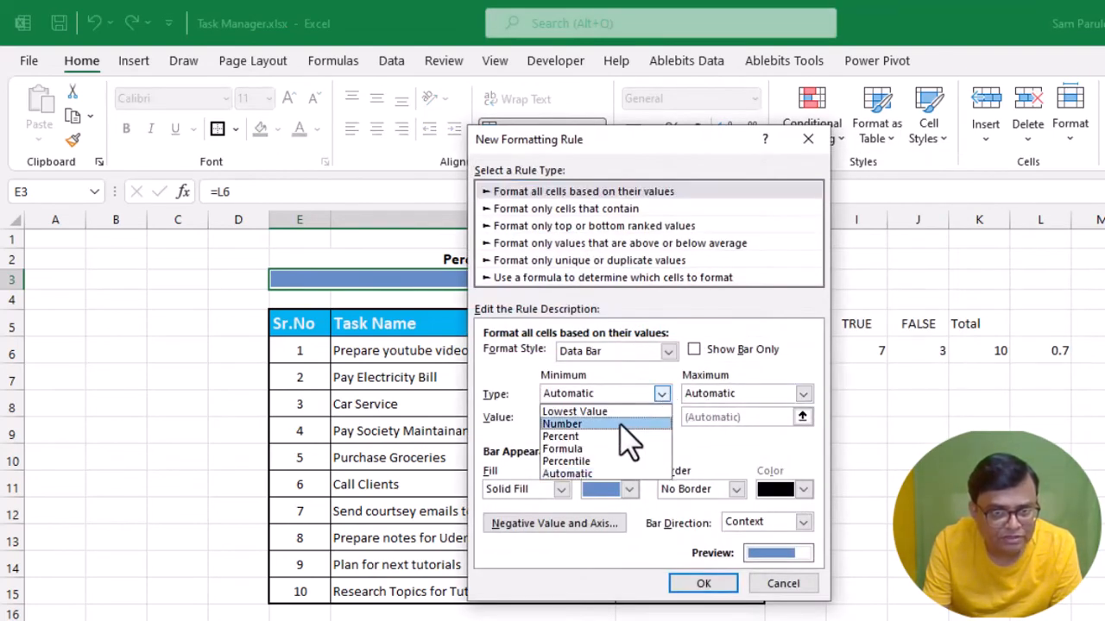
left_click(643, 423)
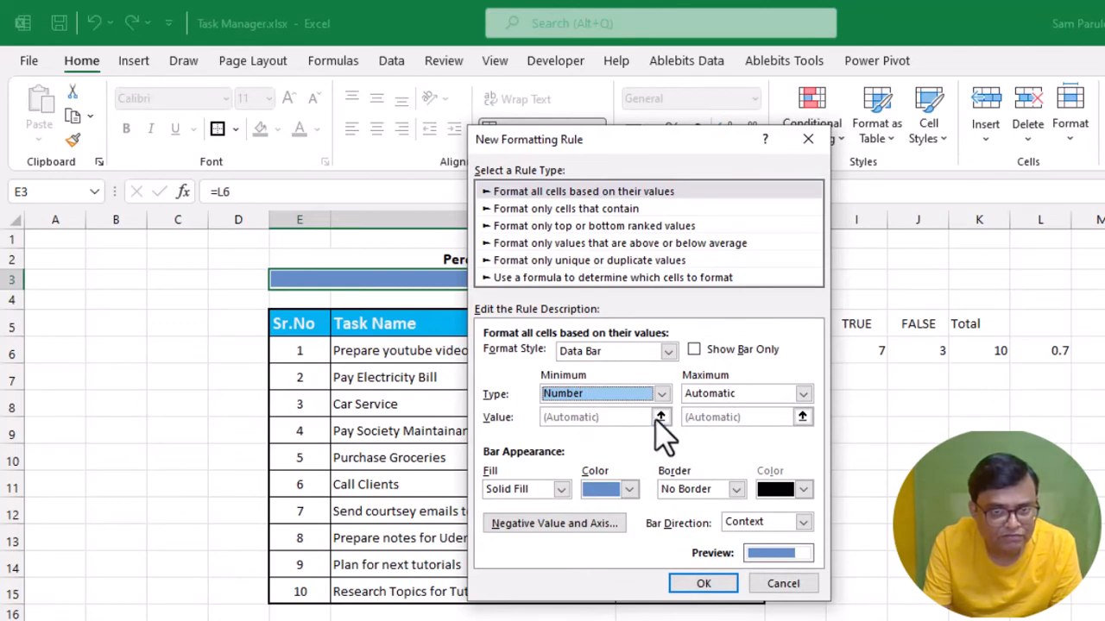
left_click(803, 395)
left_click(764, 424)
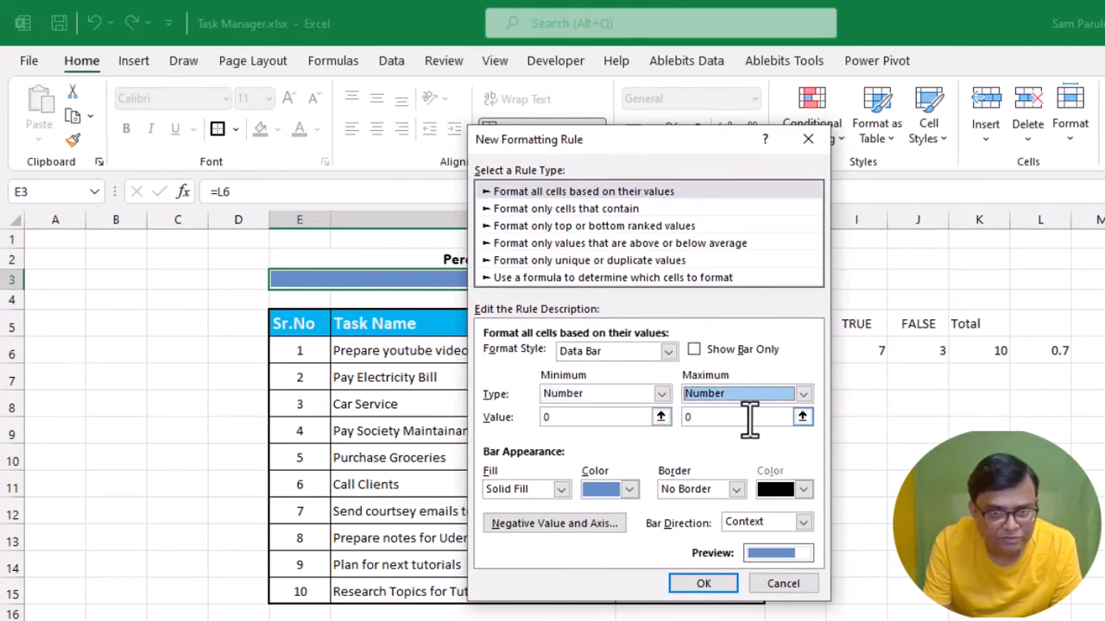
left_click(678, 419)
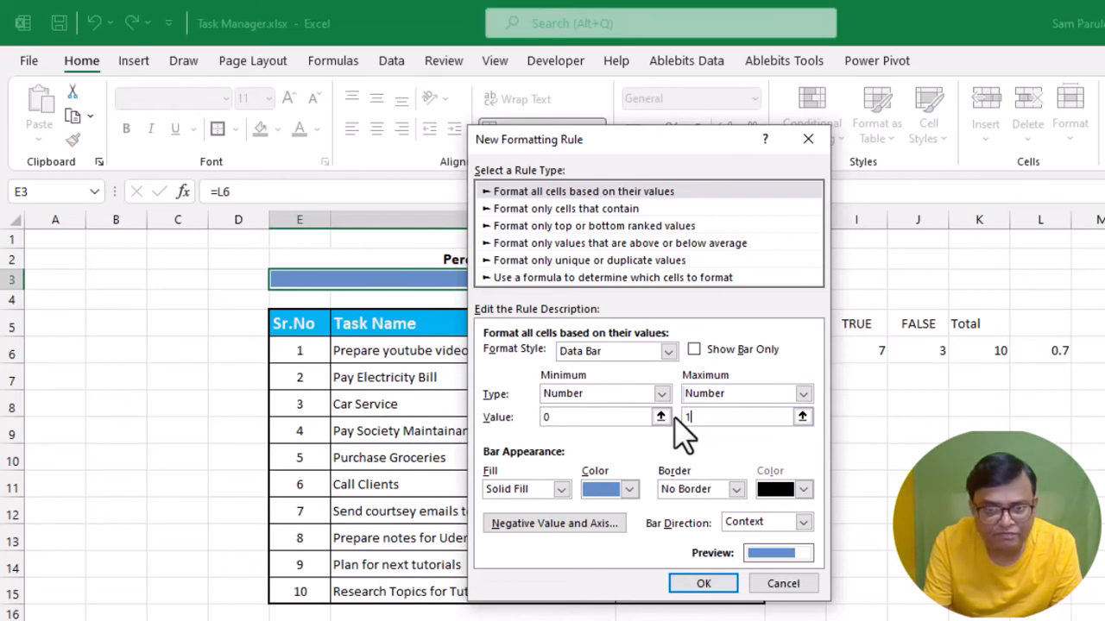
Apply the data bar rule with the standard green fill colour and format cell E3 as a percentage
left_click(628, 489)
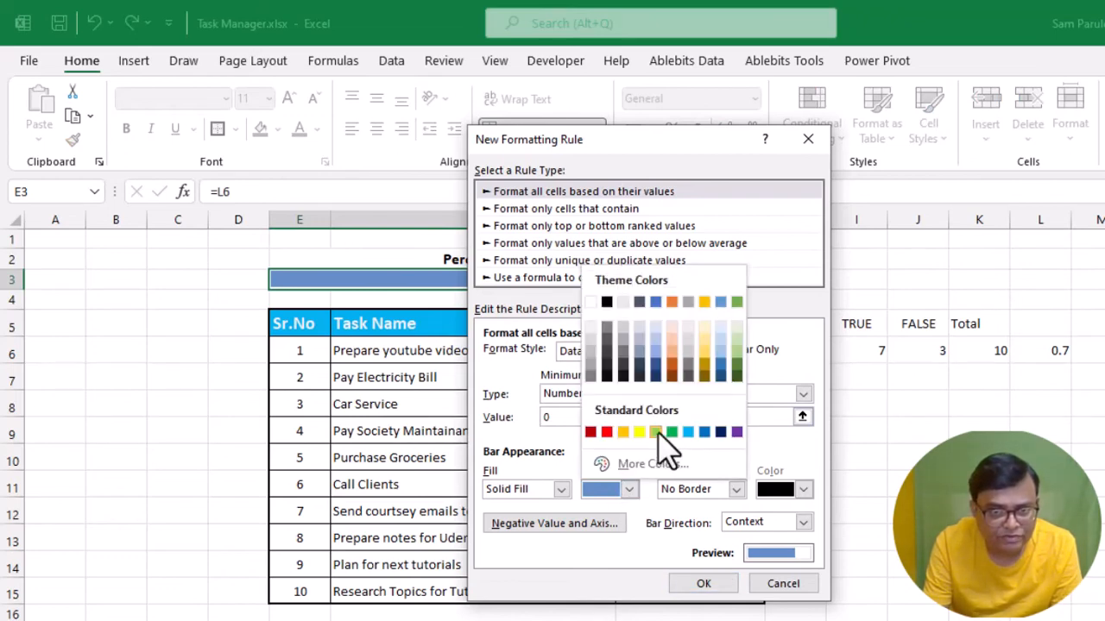
left_click(658, 433)
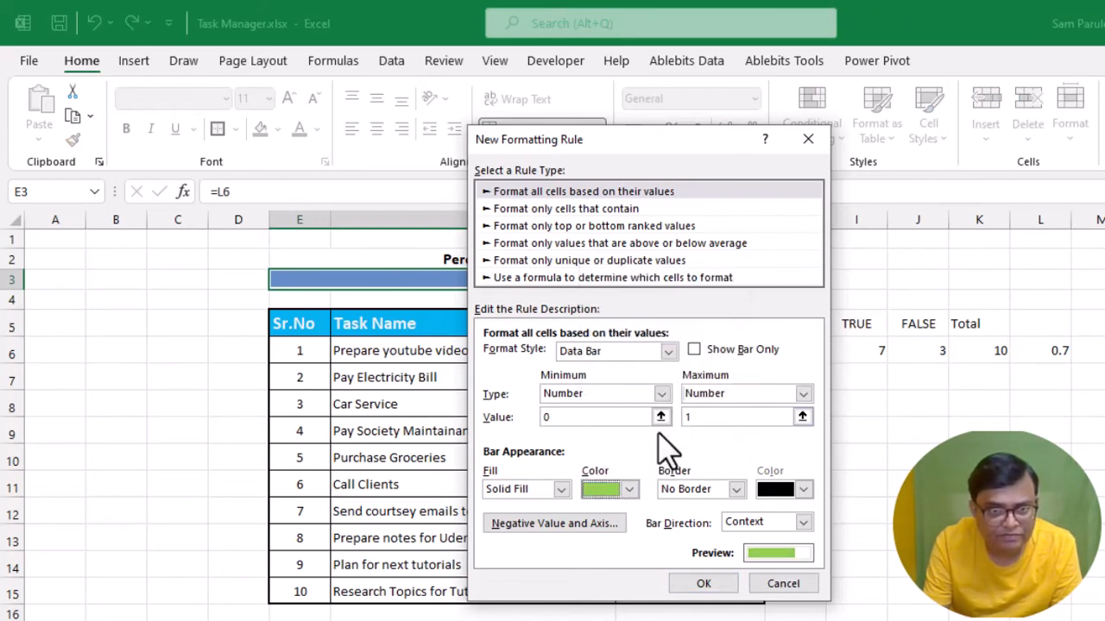
left_click(629, 492)
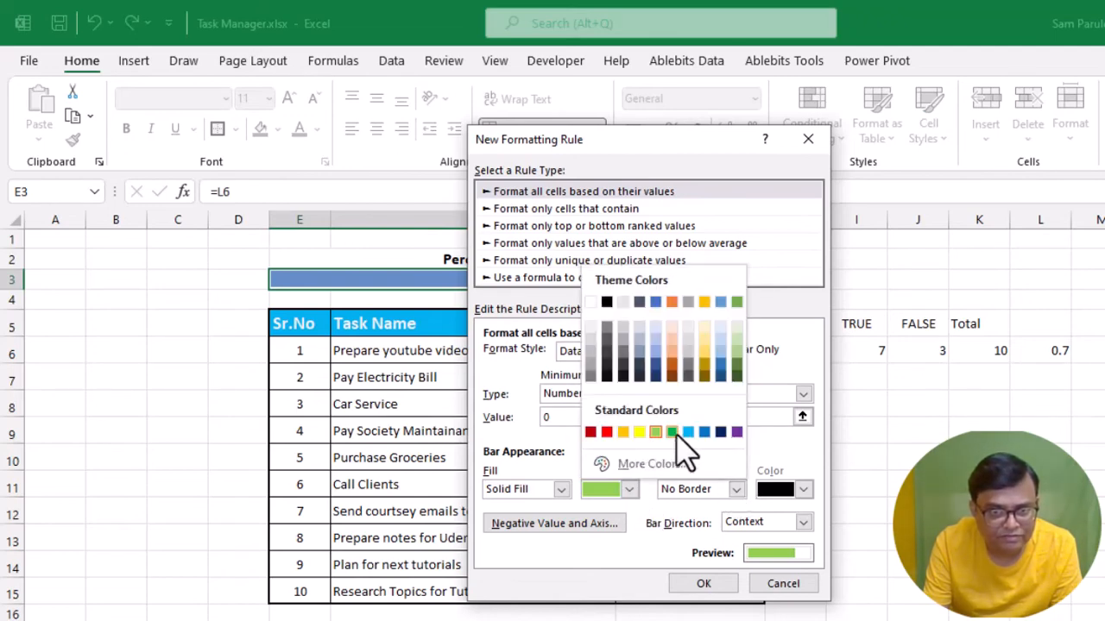
left_click(673, 432)
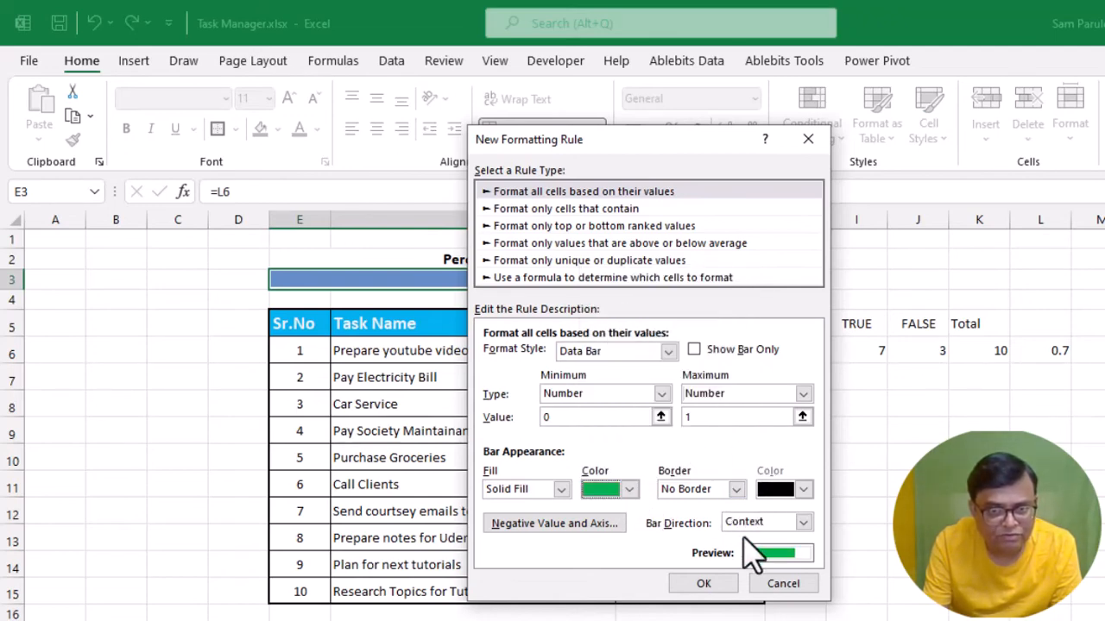
left_click(720, 580)
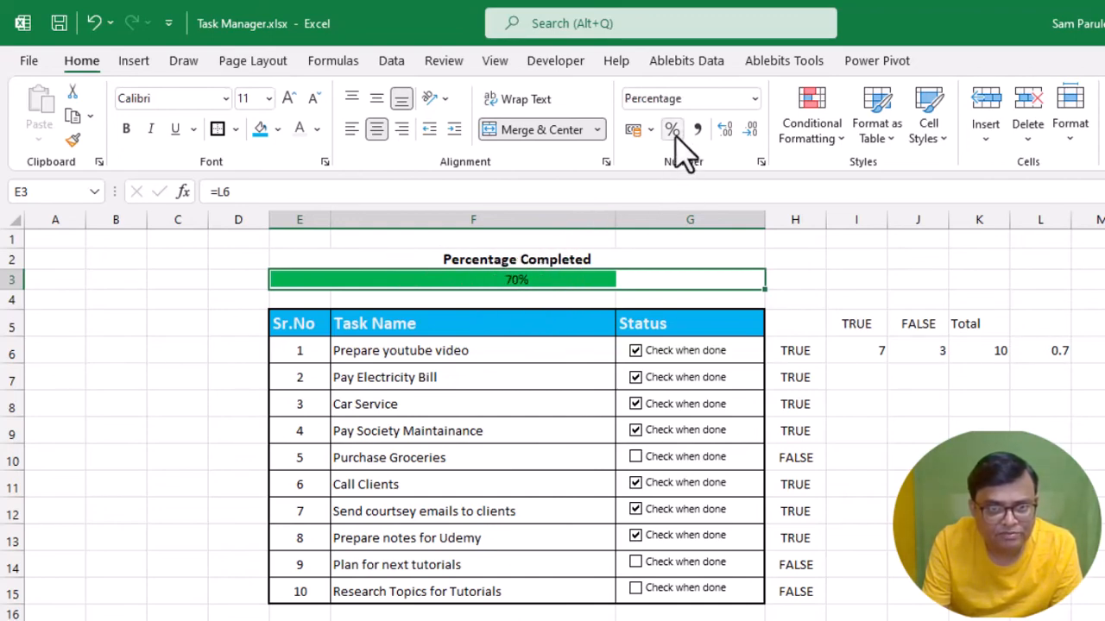
left_click(873, 485)
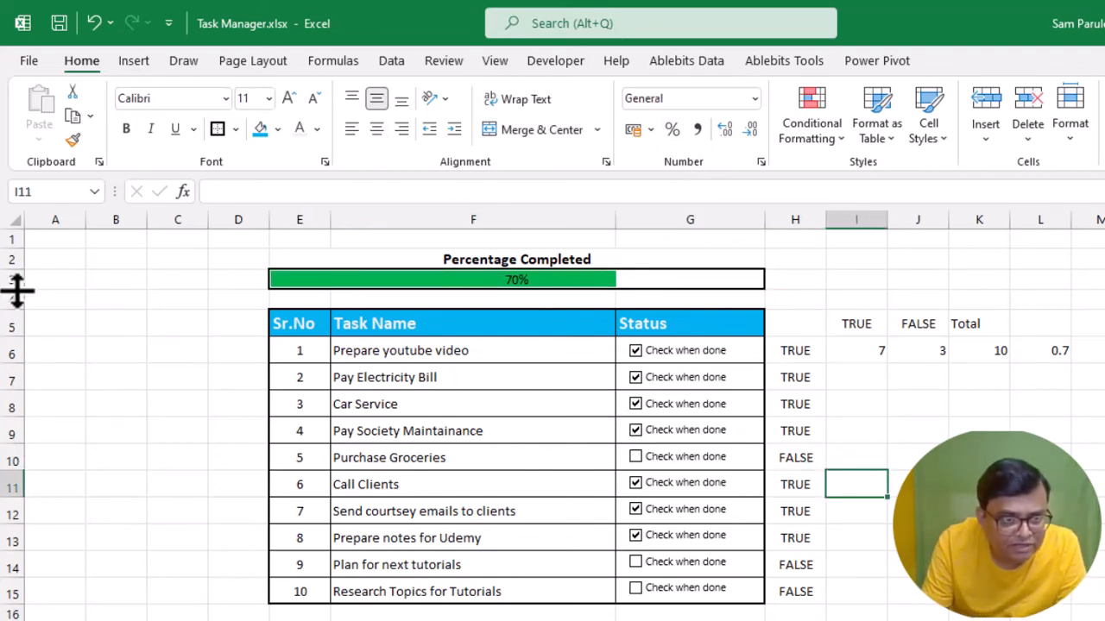
Make row 3 slightly taller and align the percentage in cell E3 to the vertical middle
left_click_drag(12, 289, 15, 302)
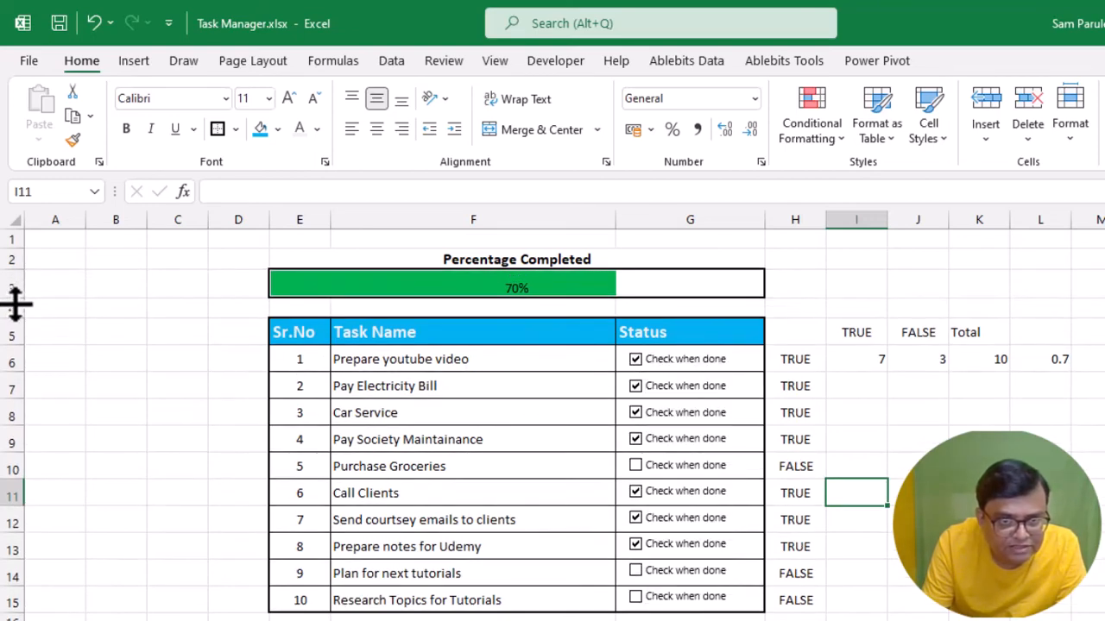
left_click(378, 101)
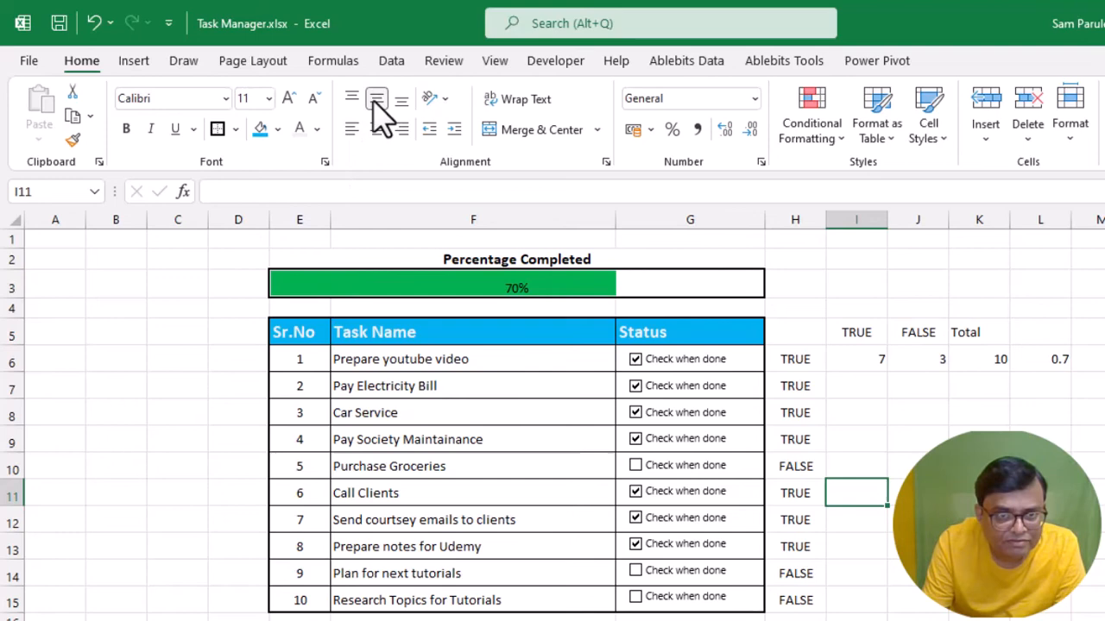
left_click(447, 275)
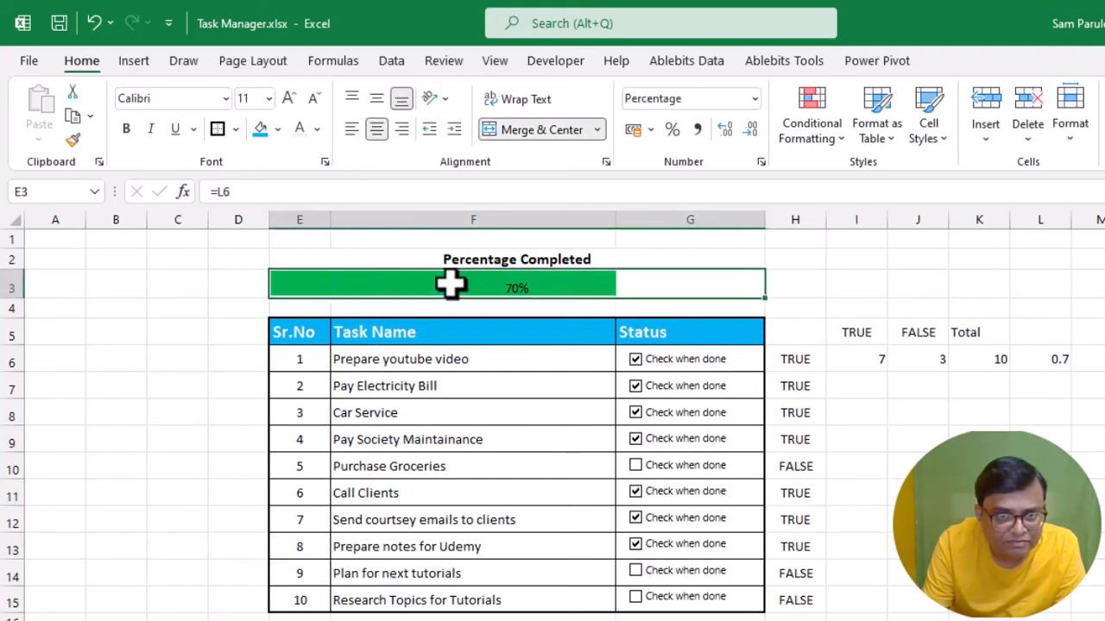
left_click(377, 100)
left_click(863, 403)
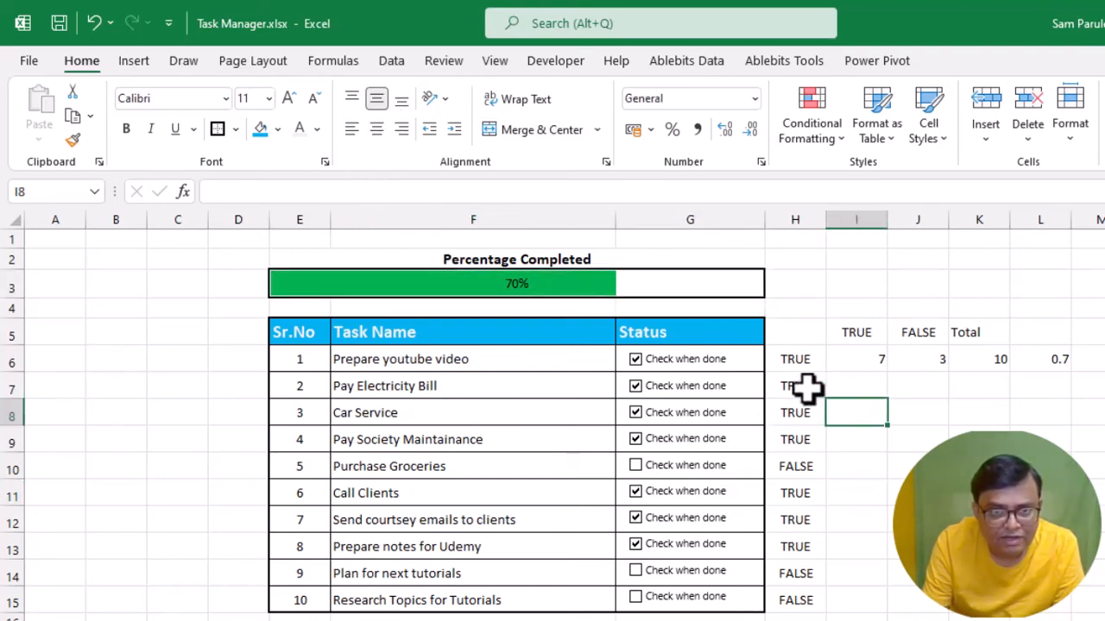
Tick the check boxes for Purchase Groceries, Plan for next tutorials and Research Topics for Tutorials to test the progress bar
left_click(635, 466)
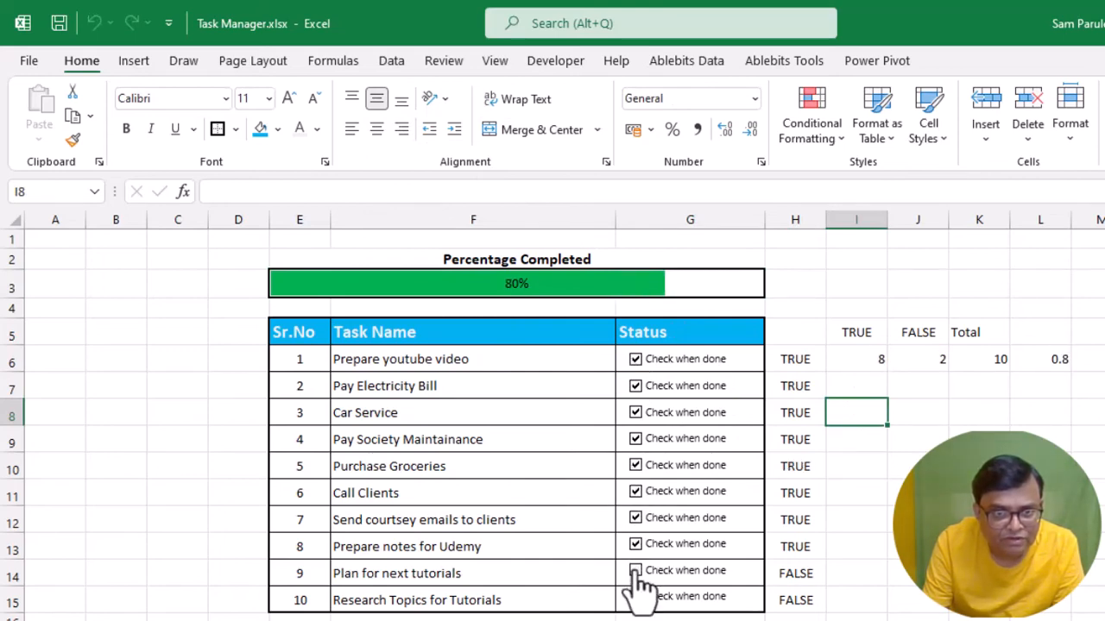
left_click(636, 571)
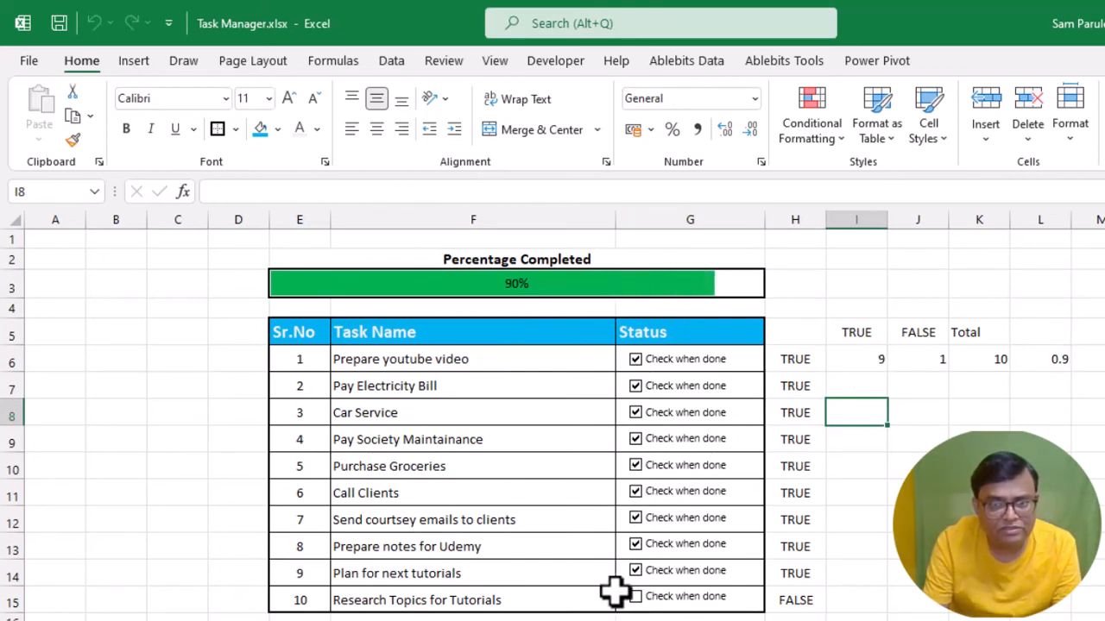
left_click(635, 596)
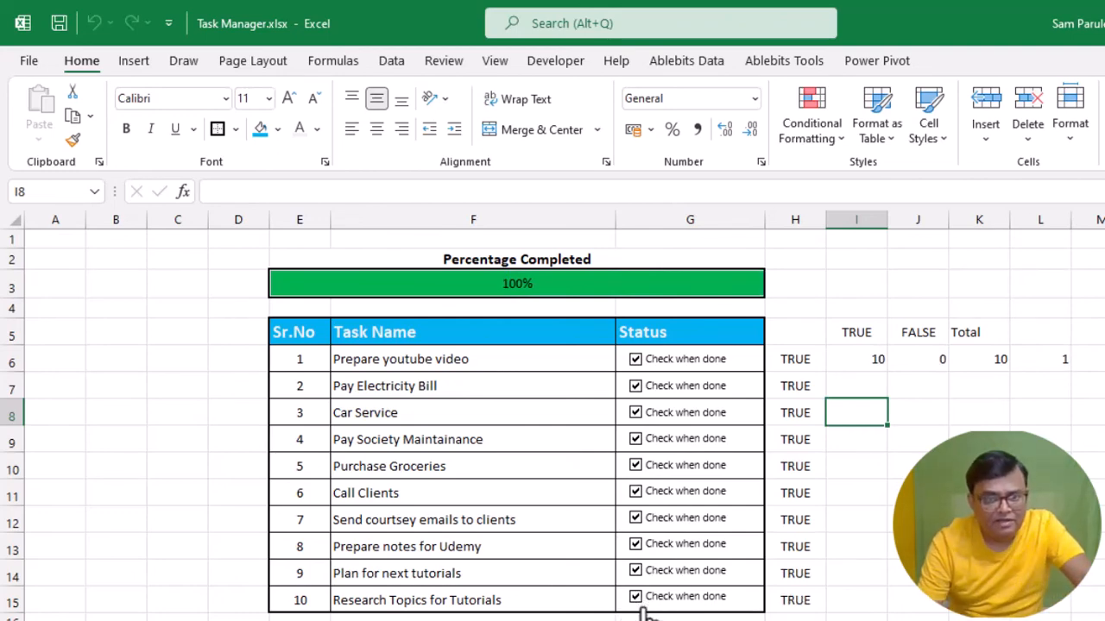
Clear all ten status check boxes one by one, from Research Topics for Tutorials up to Prepare youtube video, to test the progress bar
left_click(636, 597)
left_click(636, 570)
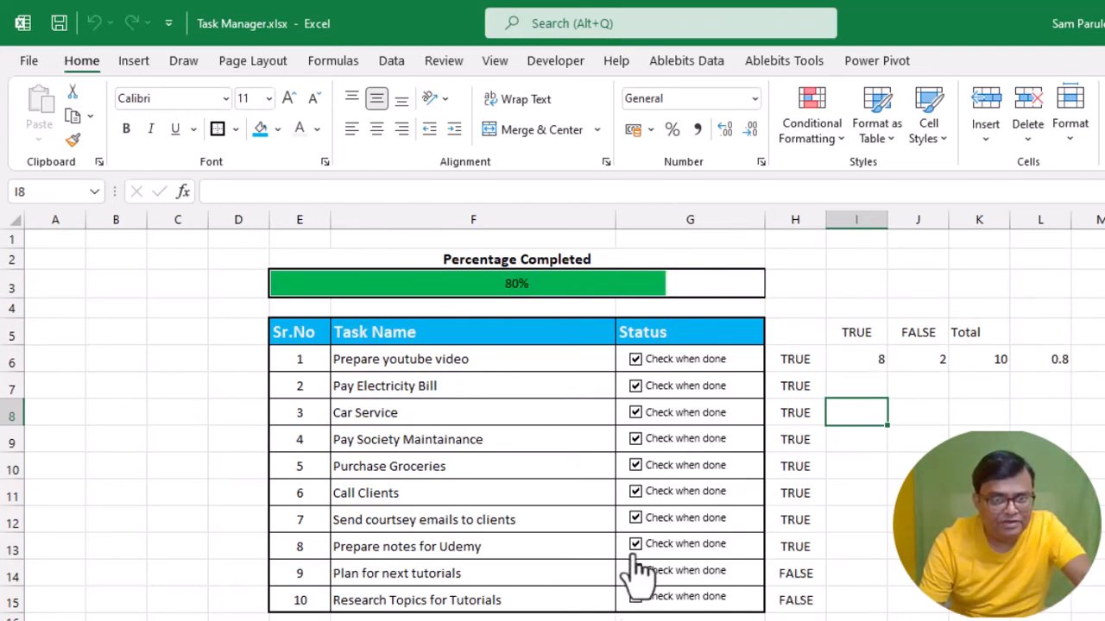
left_click(635, 545)
left_click(635, 518)
left_click(635, 491)
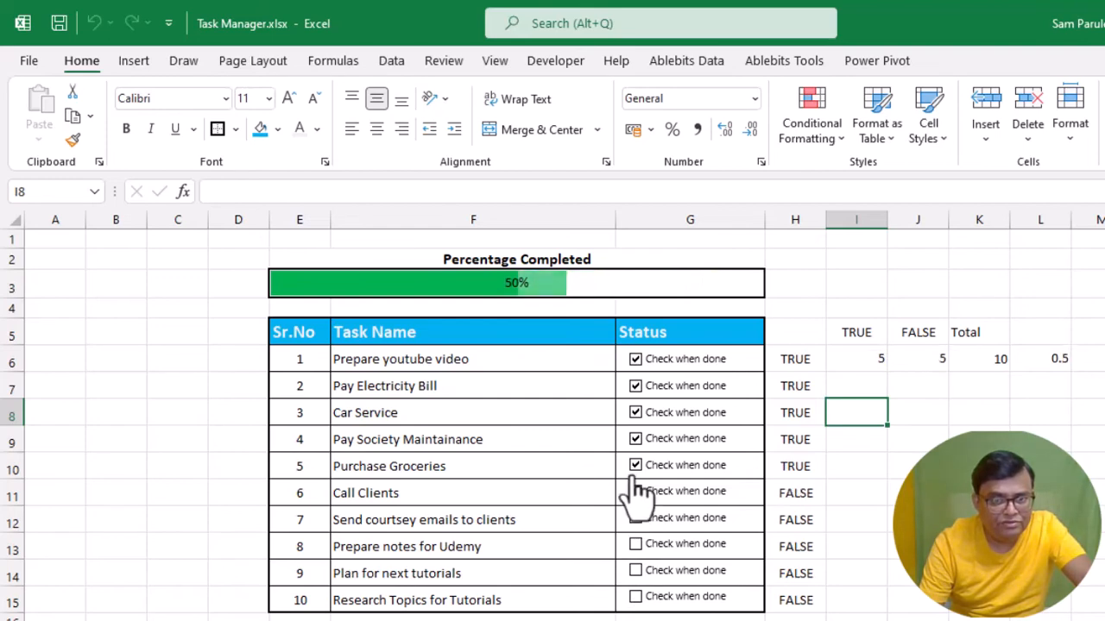
left_click(635, 466)
left_click(635, 438)
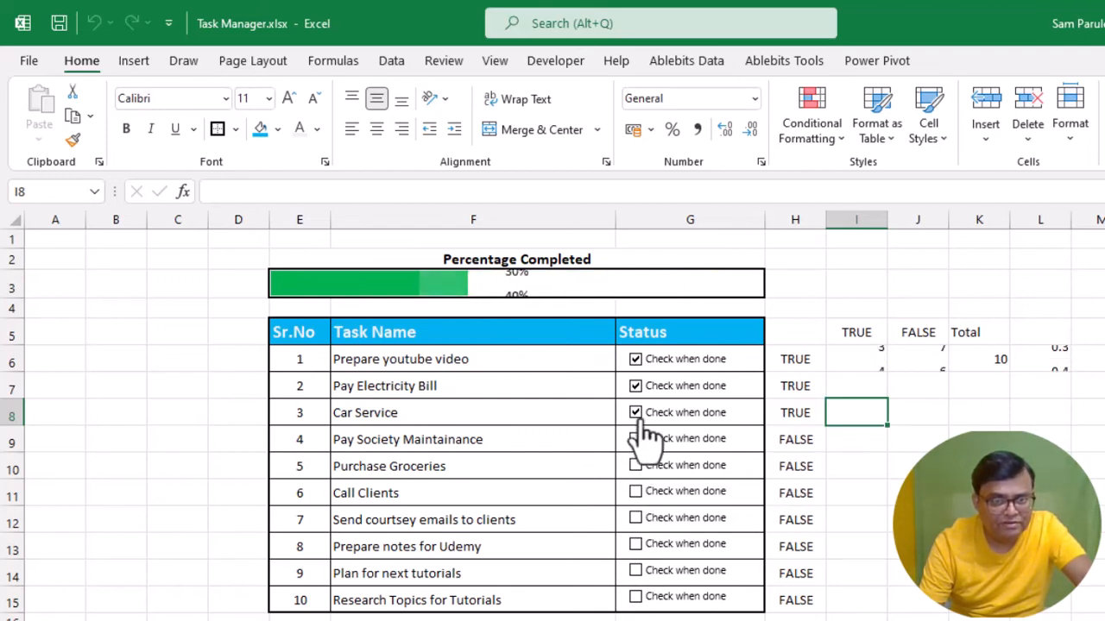
left_click(635, 412)
left_click(635, 385)
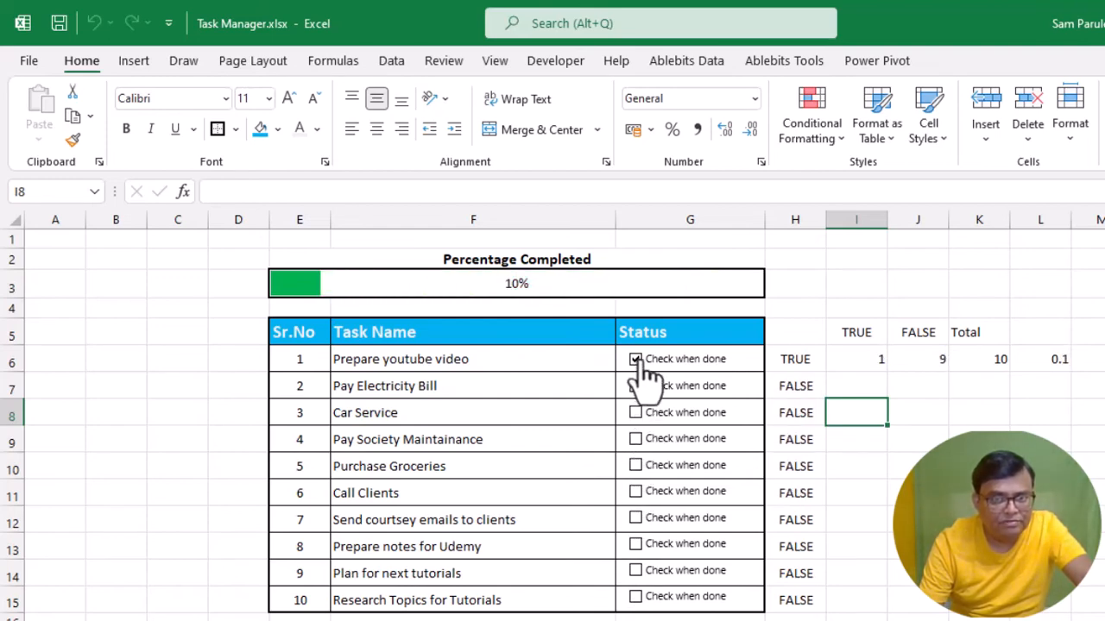
left_click(636, 359)
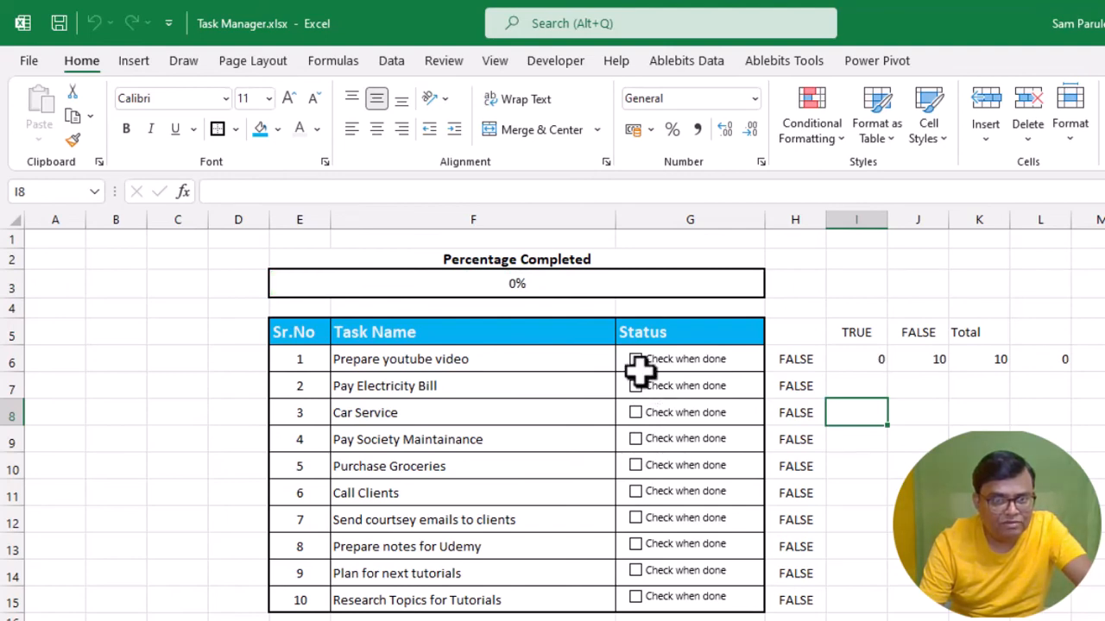
Tick all ten status check boxes again, starting with Pay Electricity Bill, and select the completion ratio in cell L6
left_click(636, 386)
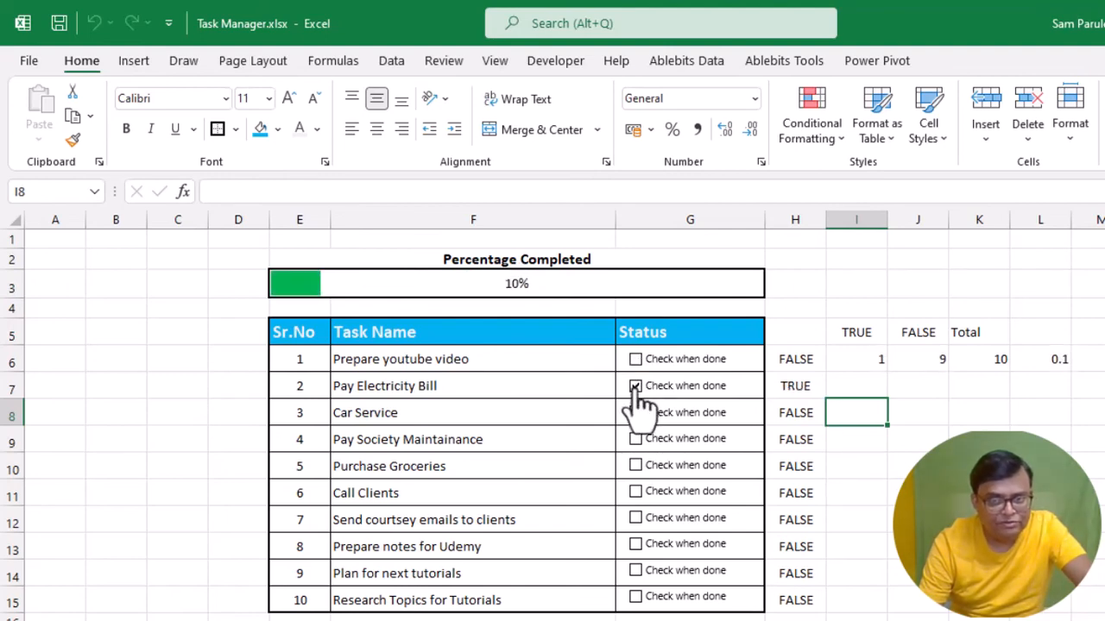
left_click(1048, 359)
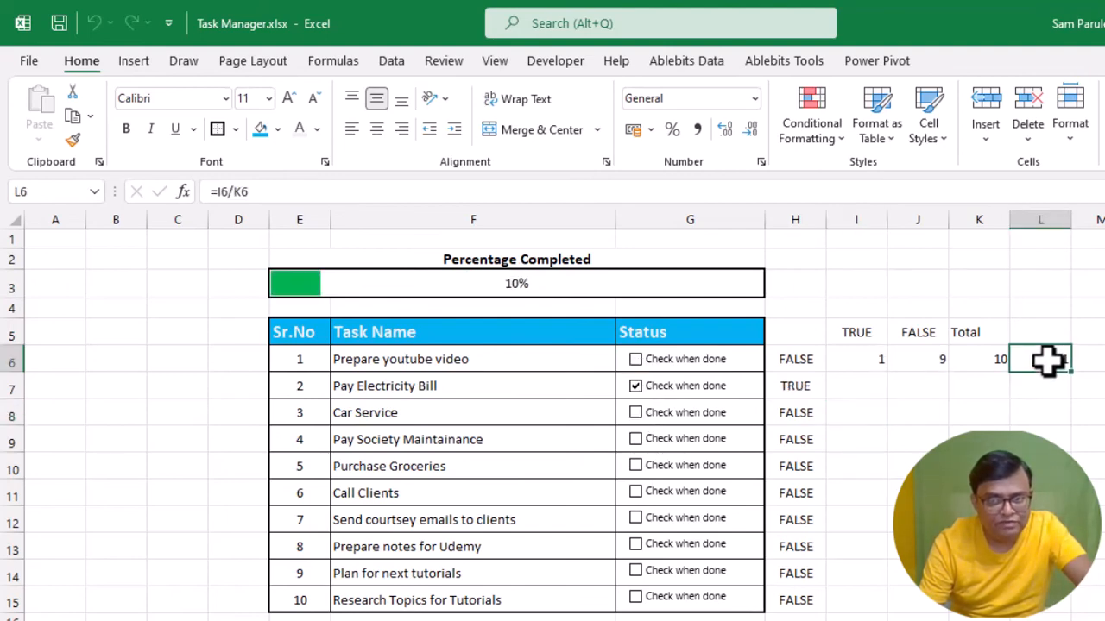
left_click(636, 359)
left_click(636, 413)
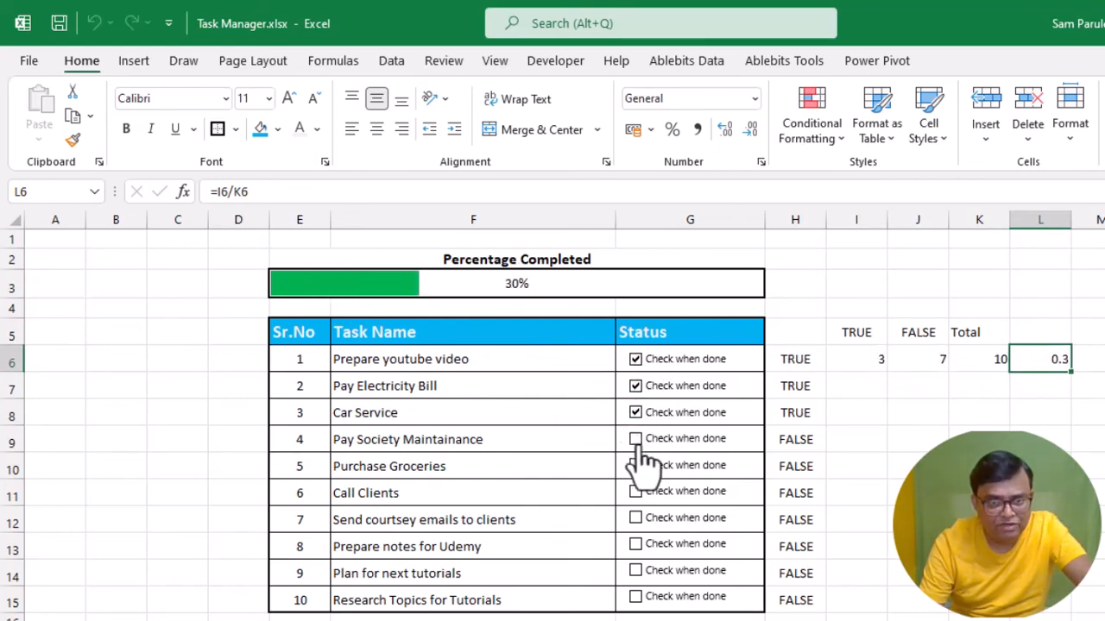
left_click(636, 440)
left_click(636, 466)
left_click(636, 492)
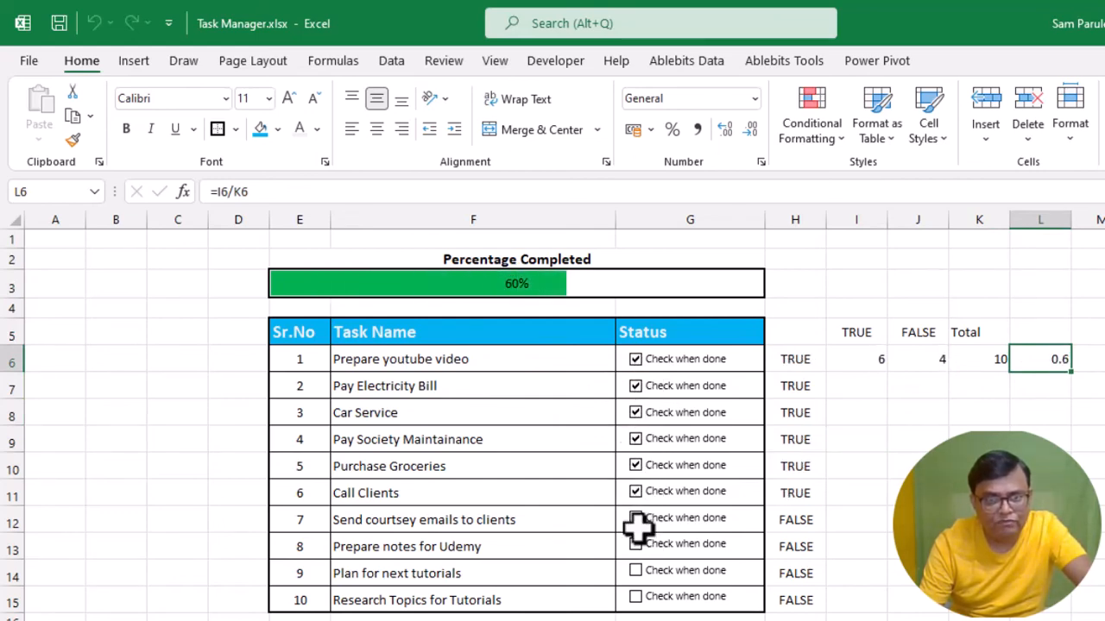
left_click(636, 518)
left_click(639, 554)
left_click(636, 544)
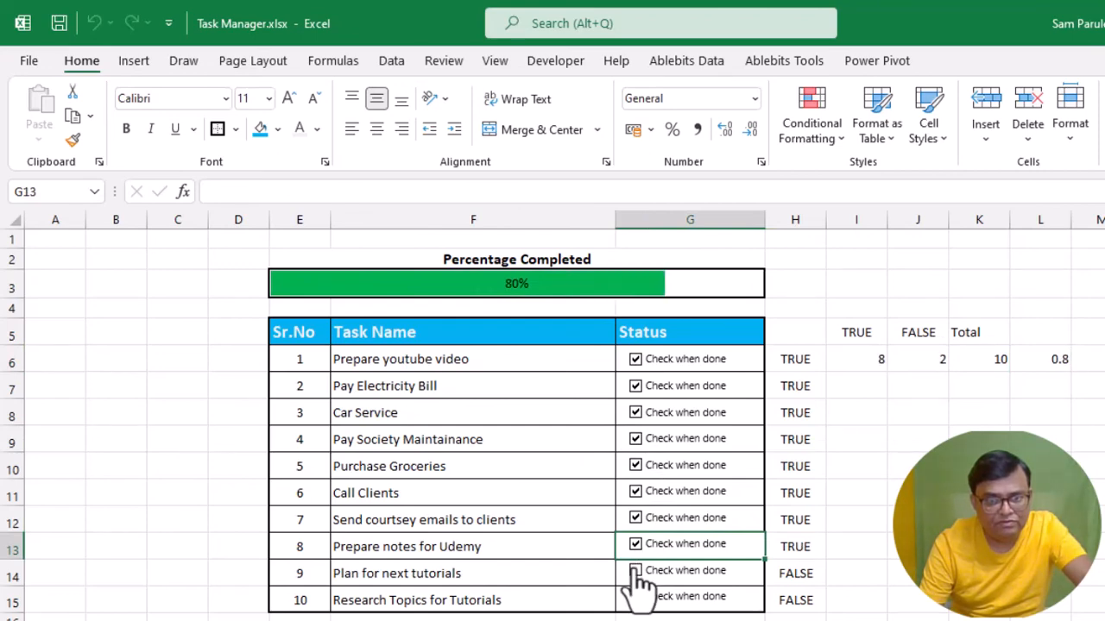
left_click(636, 571)
left_click(636, 597)
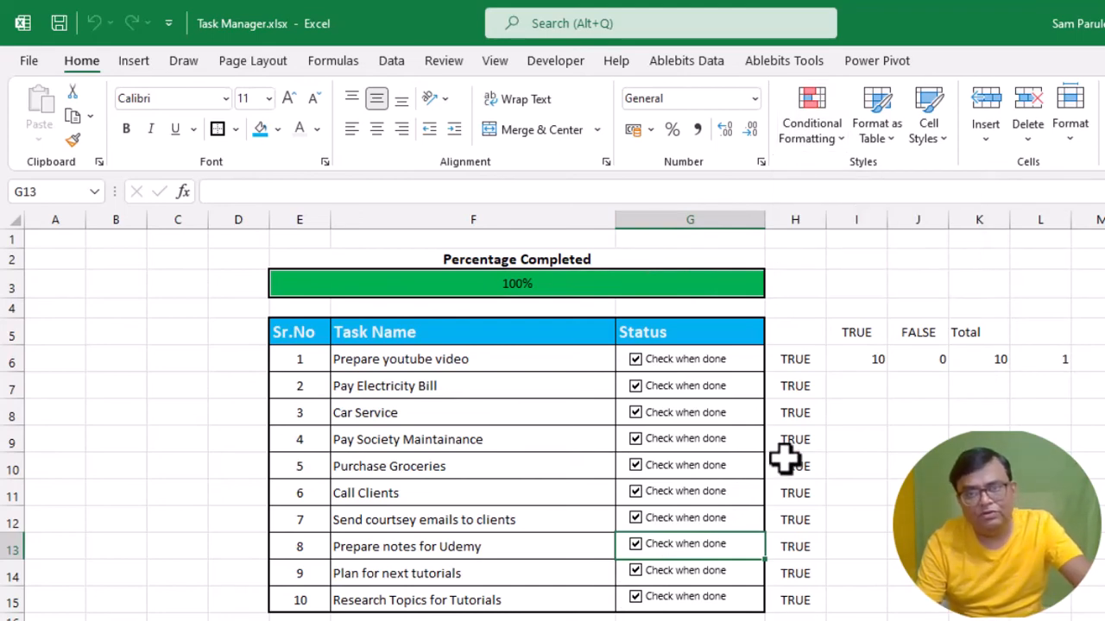
left_click(1055, 359)
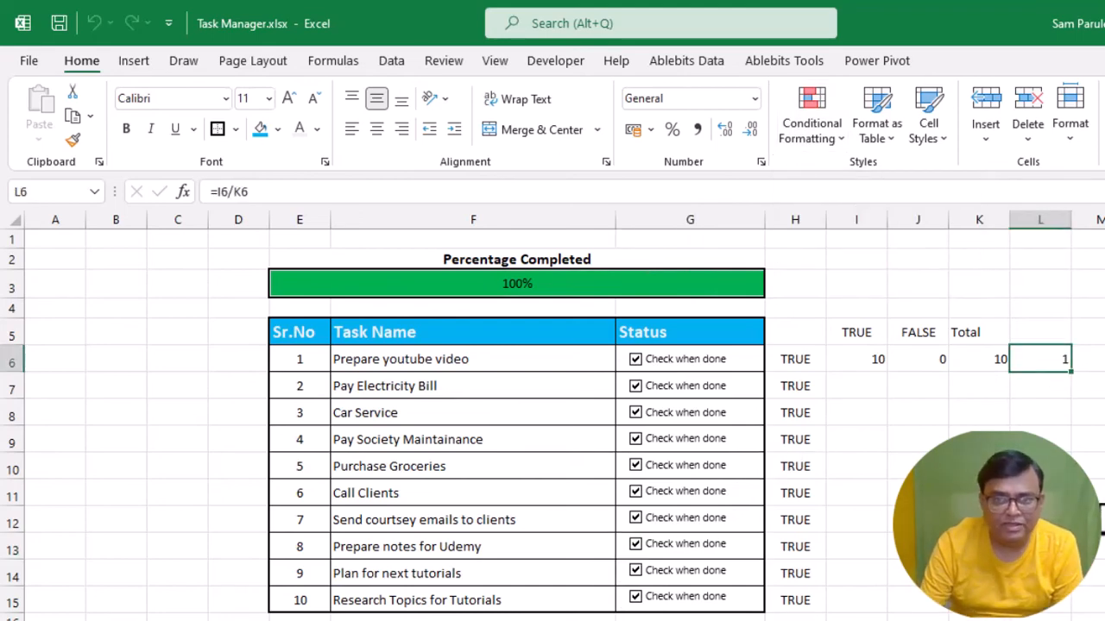